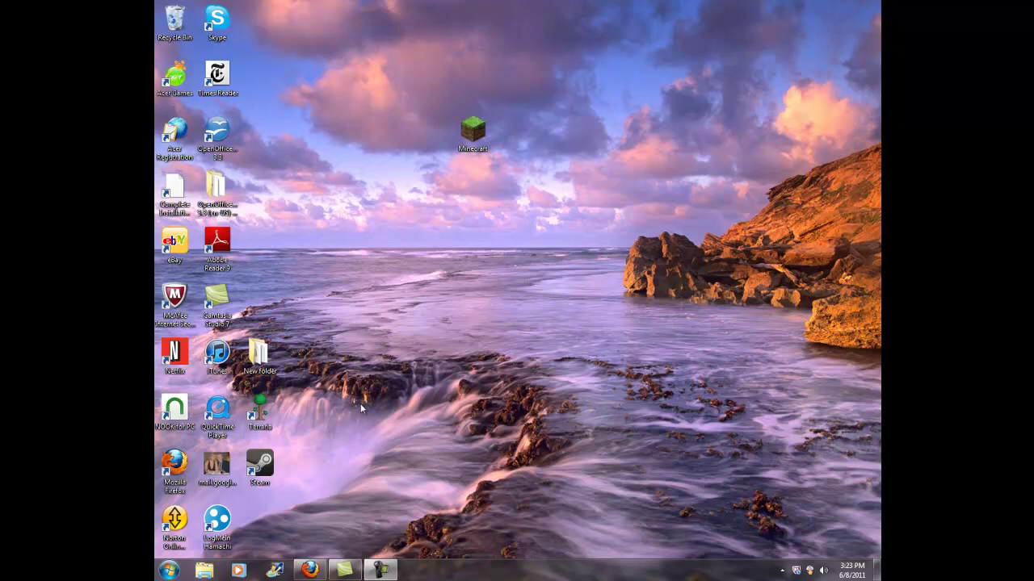
Step: Open the desktop's New folder of server files, minimize it, and return to Firefox
double_click(261, 361)
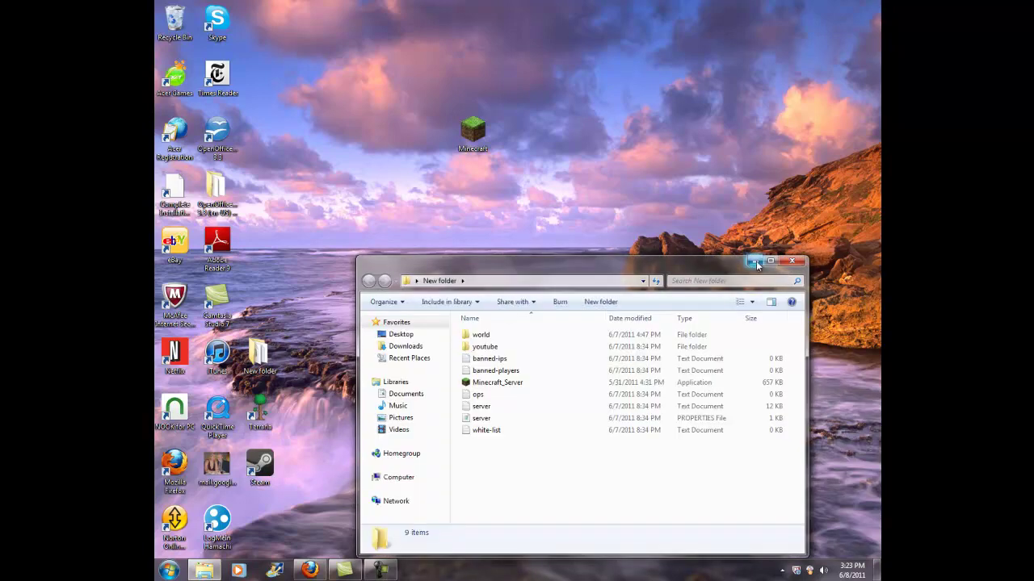
left_click(756, 260)
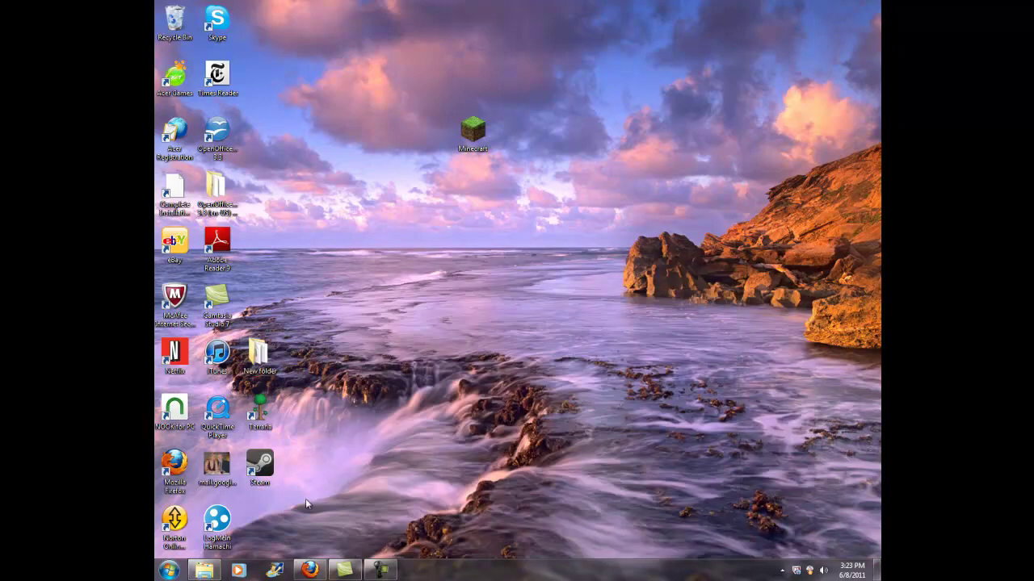
left_click(310, 569)
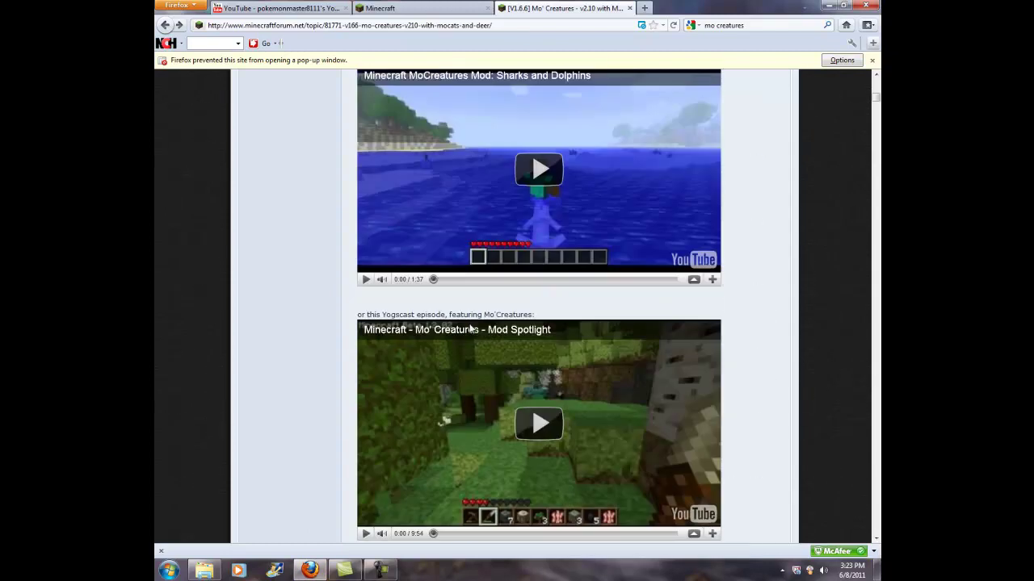
scroll(469, 324, "up", 5)
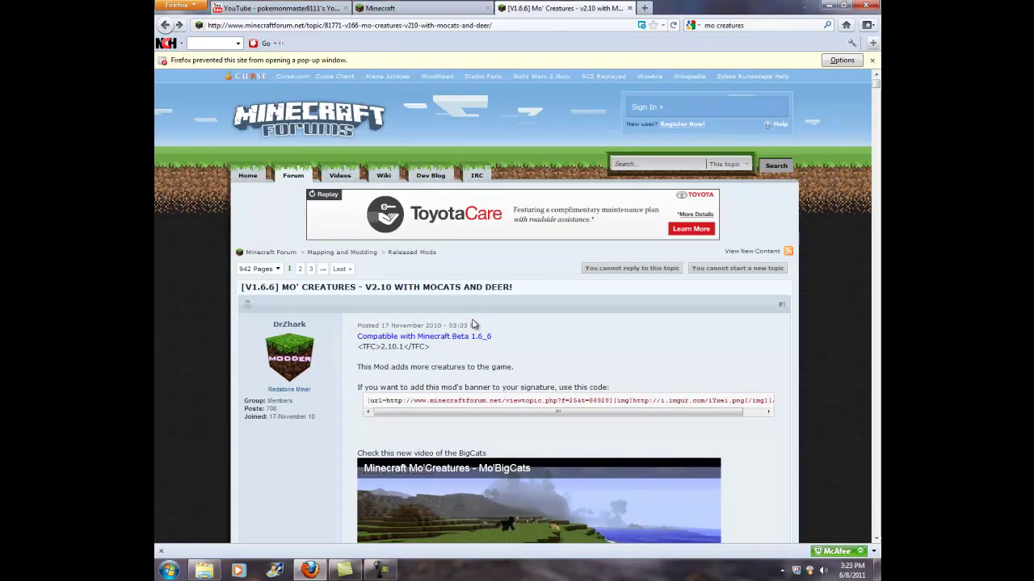
Step: Close the Mo' Creatures forum tab and the Minecraft community tab
scroll(471, 323, "down", 3)
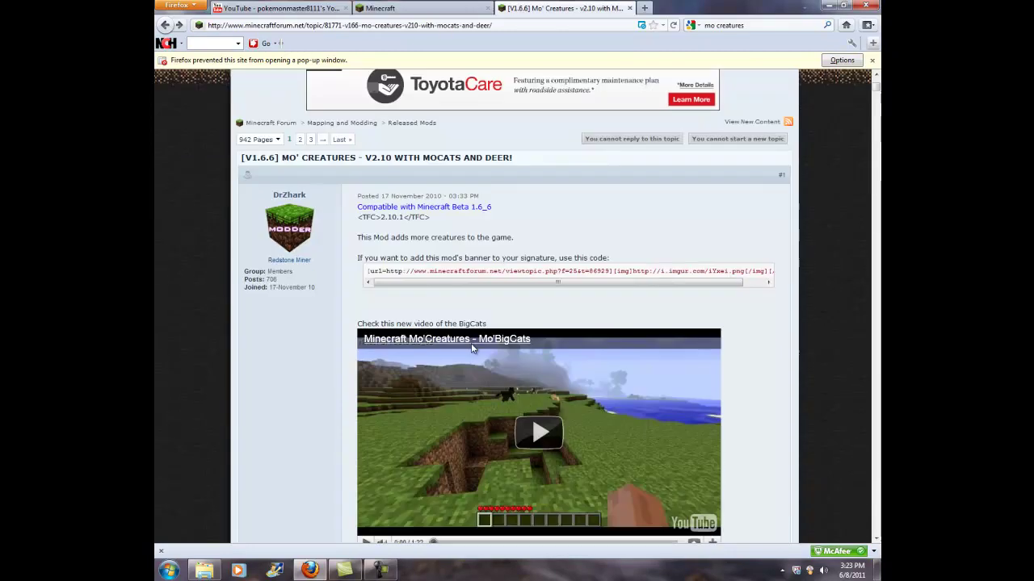
left_click(630, 8)
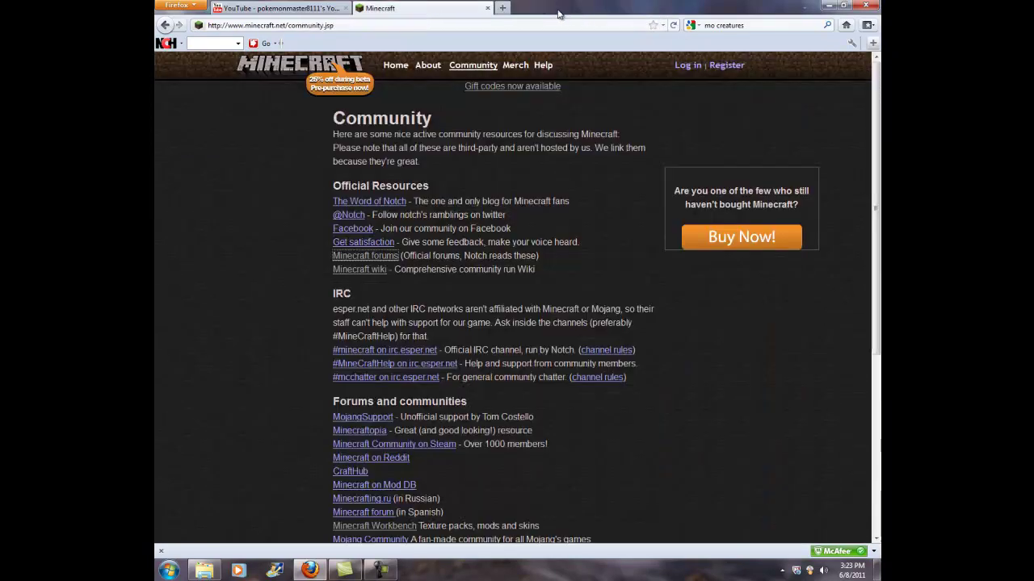
left_click(476, 8)
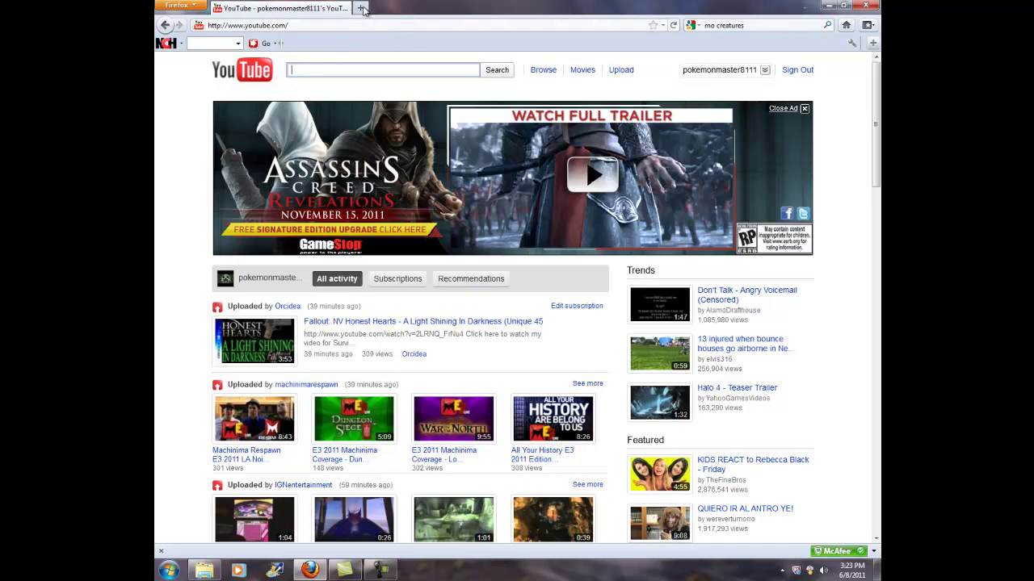
Step: Search Google for 'mo creatures' in a fresh tab
left_click(360, 8)
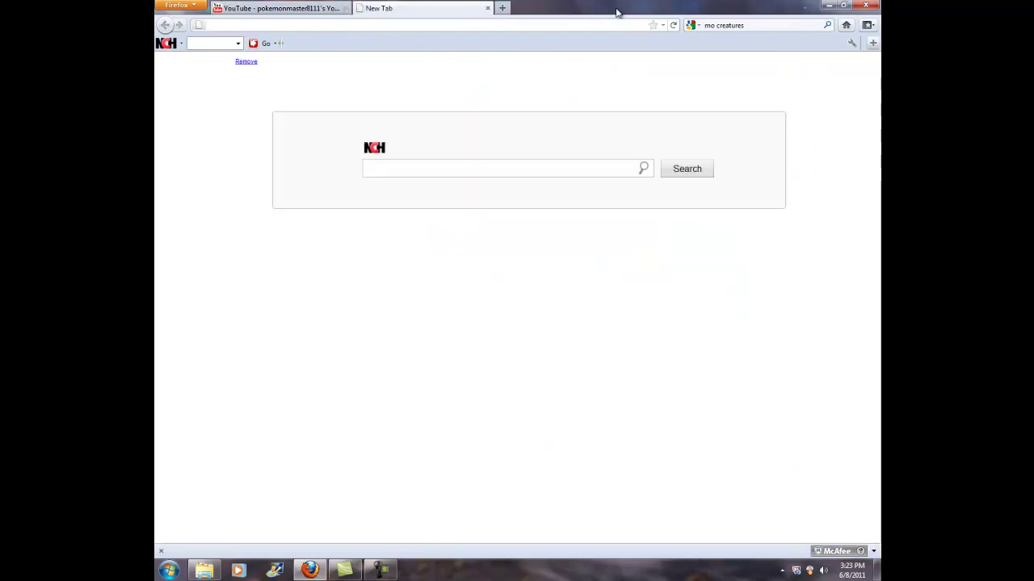
left_click(772, 24)
key("BackSpace")
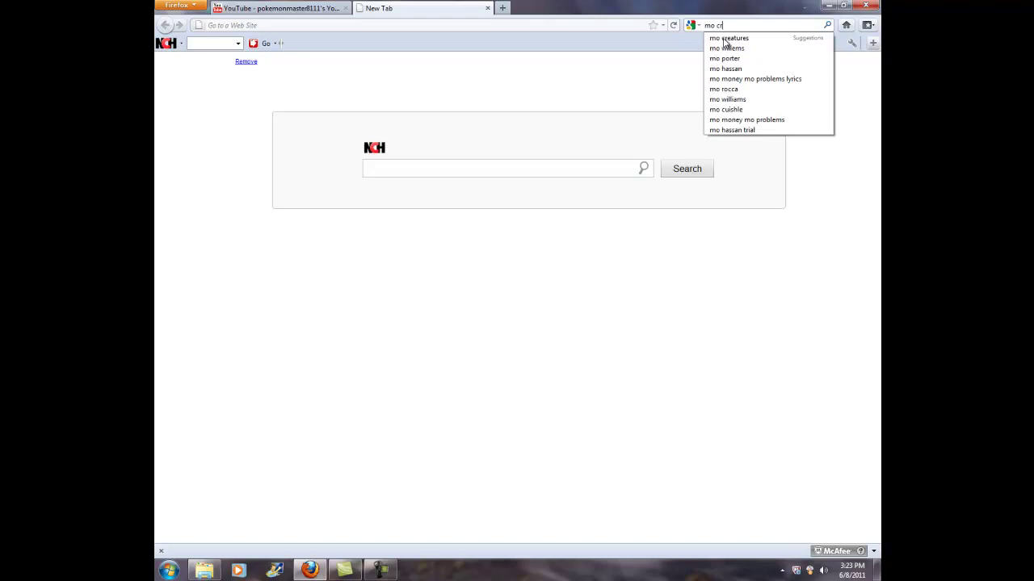
type("atures")
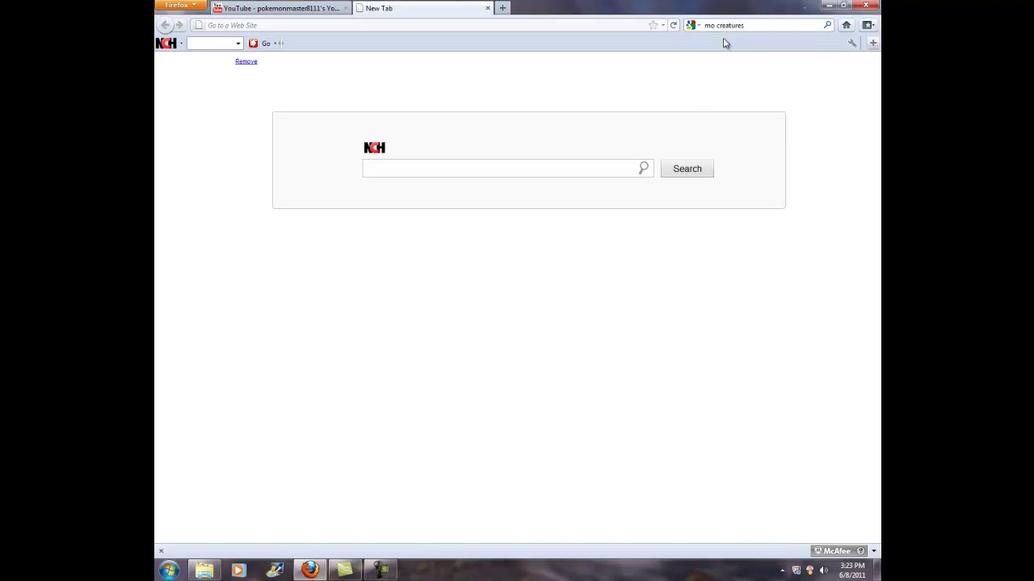
key("Return")
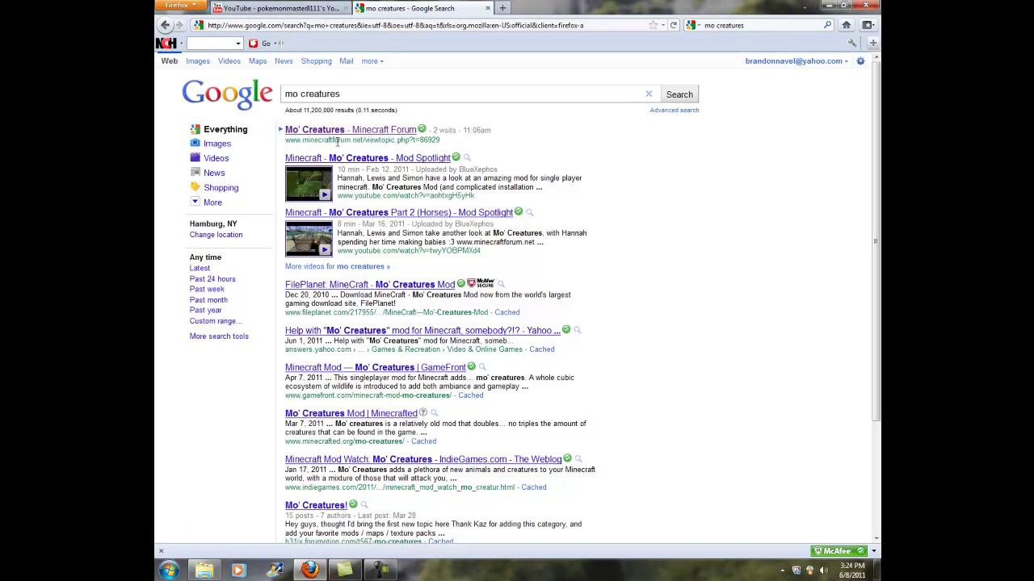
Step: Open the Mo' Creatures Minecraft Forum result and scroll down to its Download the Mod section
left_click(377, 132)
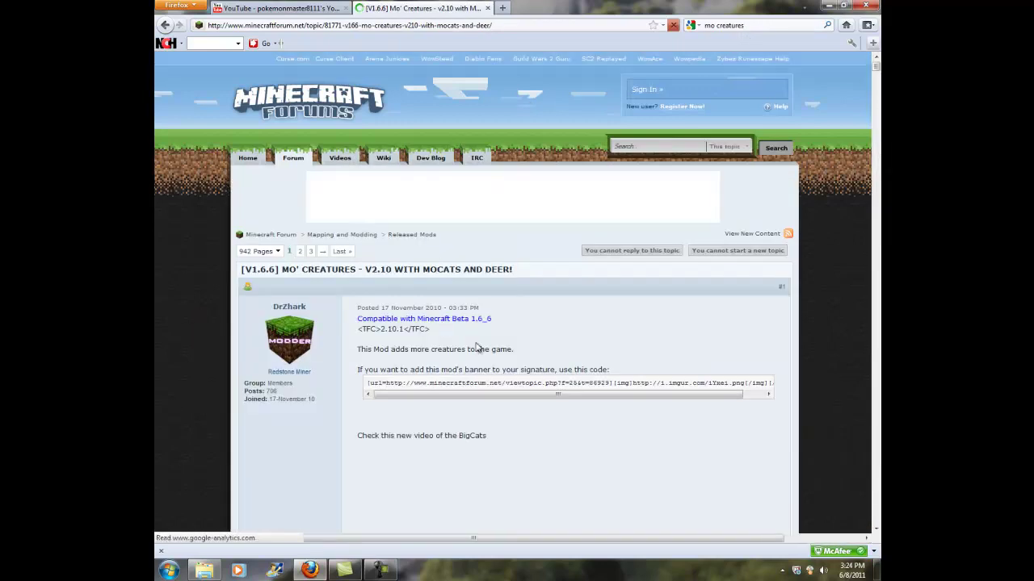
scroll(476, 347, "down", 3)
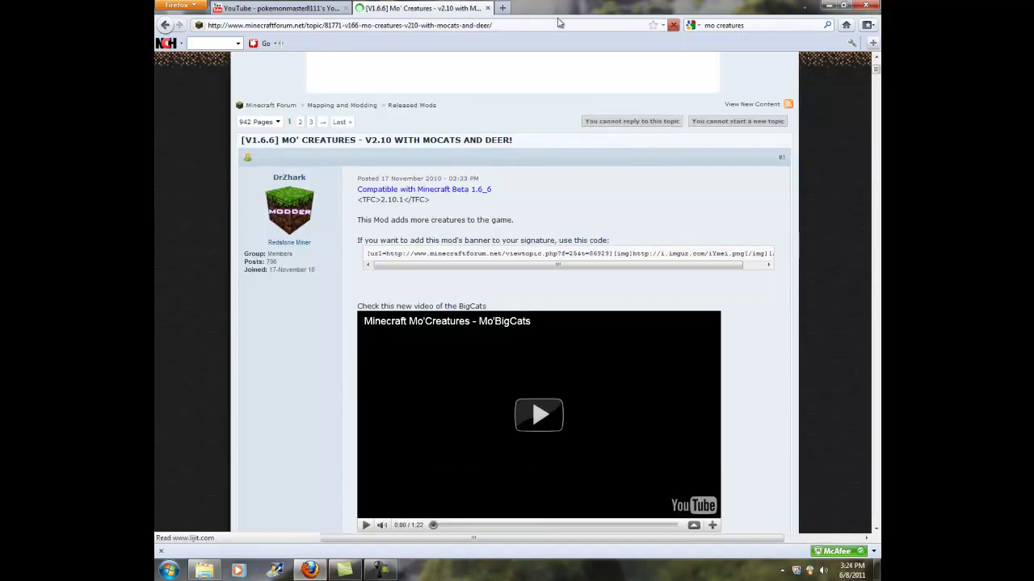
scroll(469, 301, "down", 20)
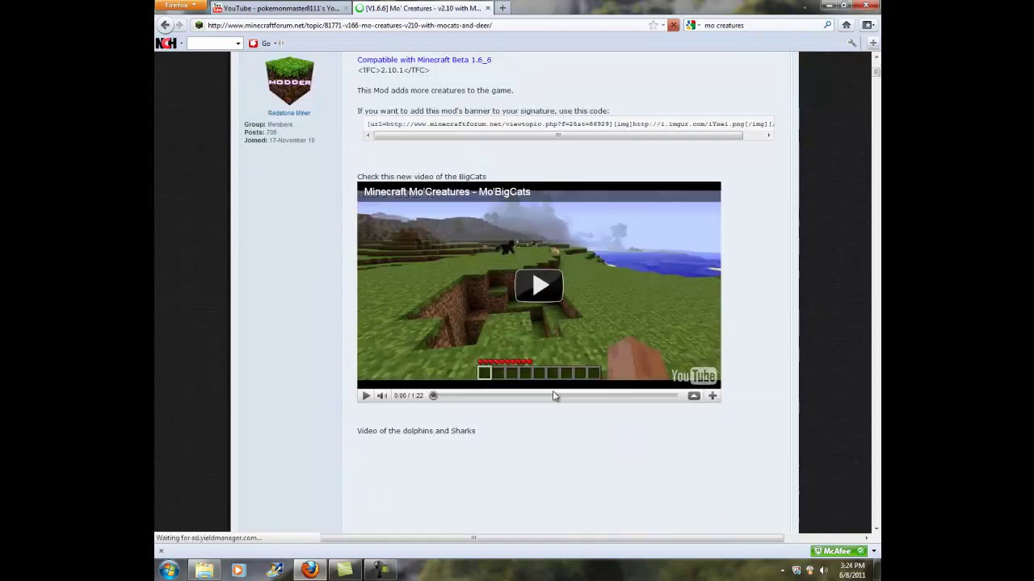
scroll(566, 364, "down", 10)
scroll(566, 363, "up", 10)
scroll(569, 361, "up", 20)
scroll(588, 321, "down", 16)
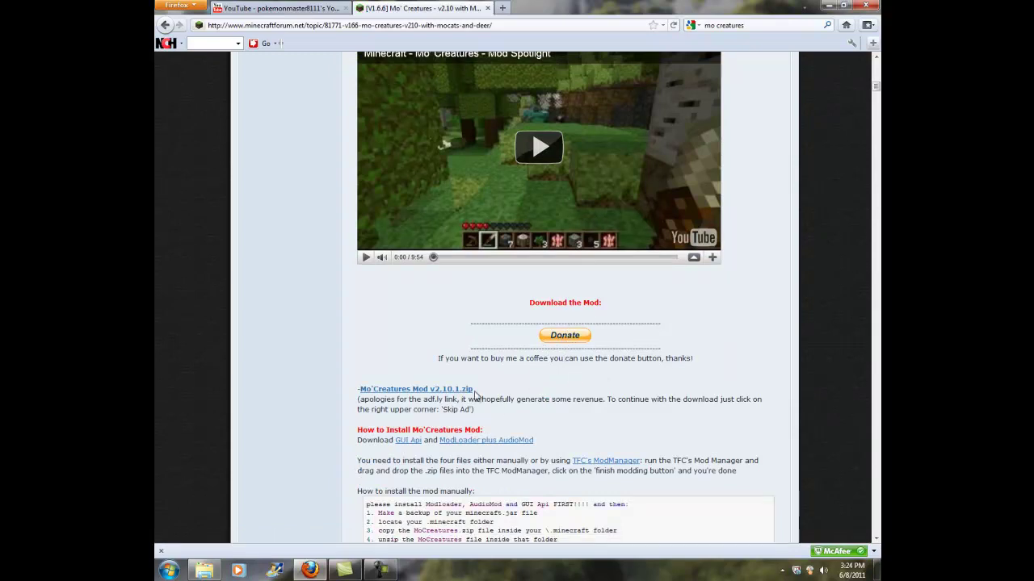
scroll(434, 437, "down", 2)
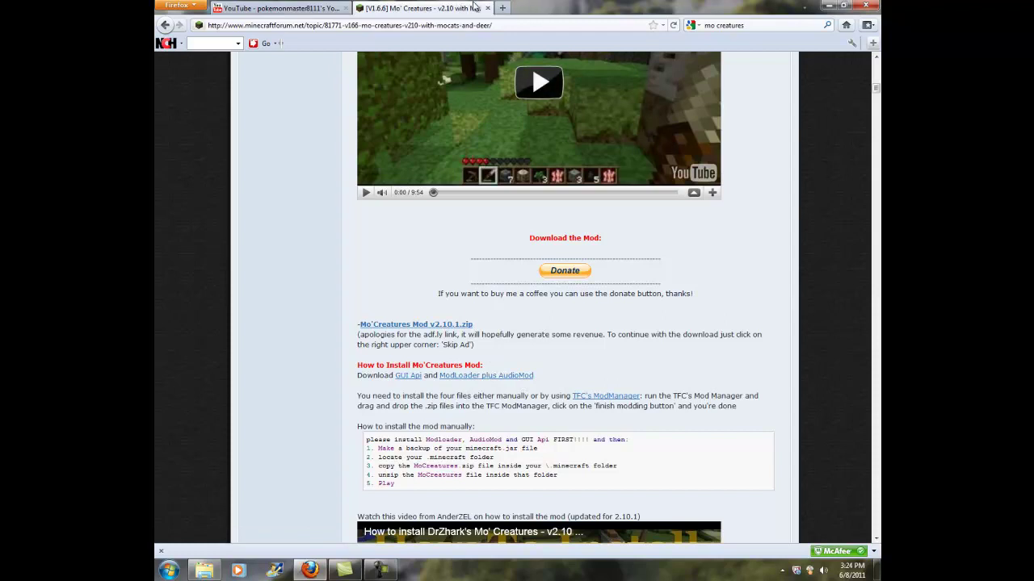
Step: Search Google for 'winrar' in a new tab
left_click(503, 10)
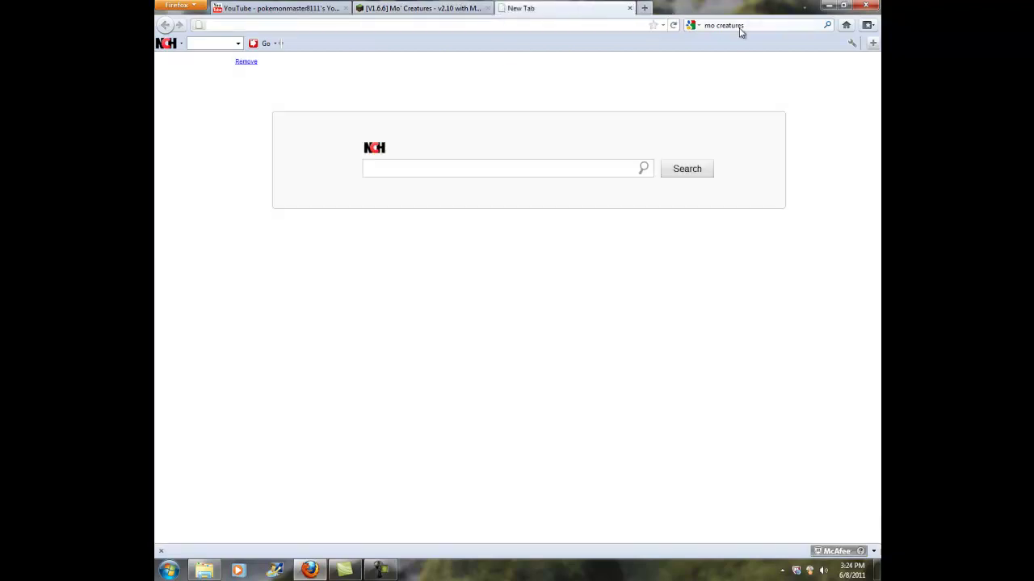
left_click_drag(747, 31, 680, 28)
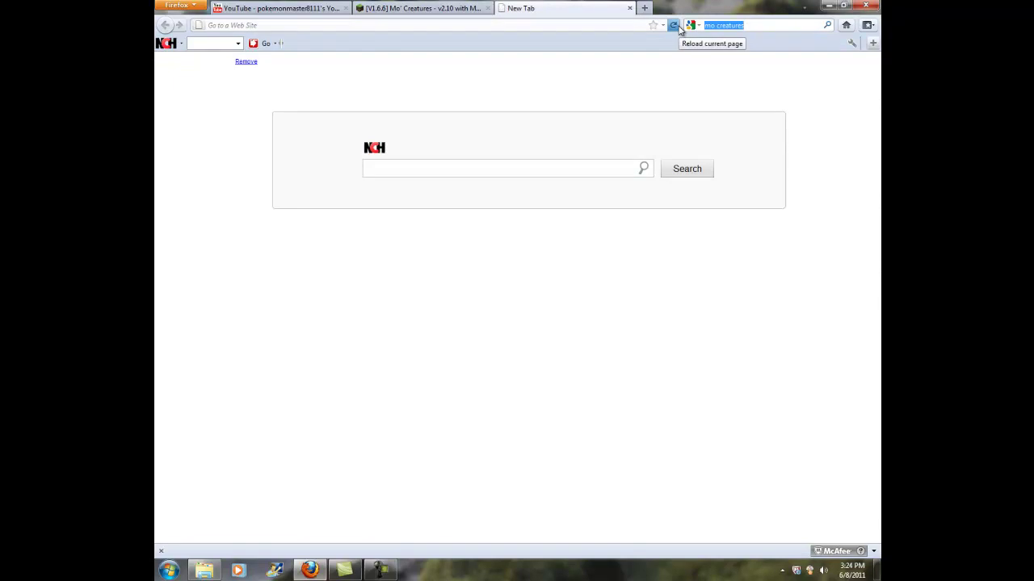
type("winrar")
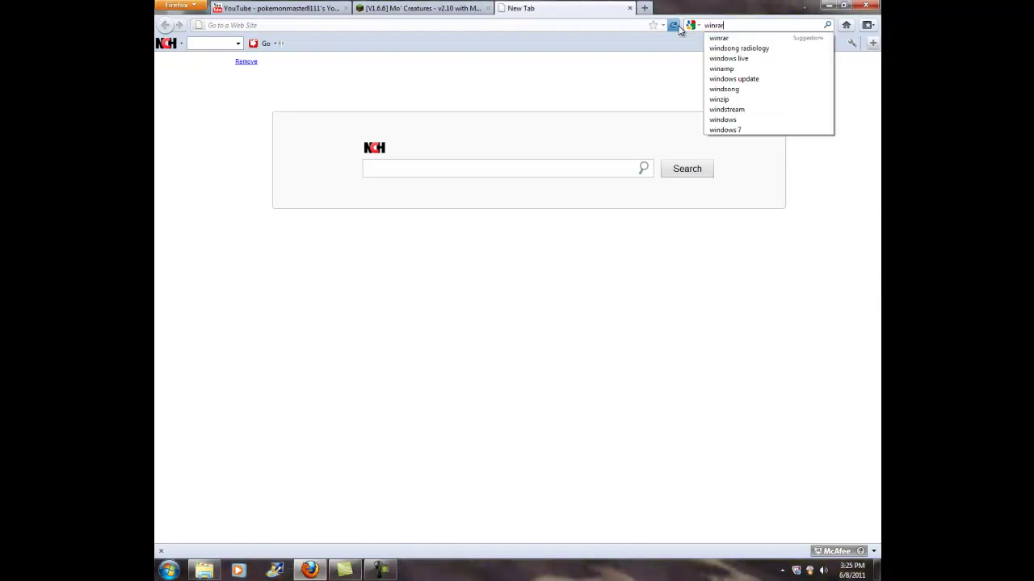
key("Return")
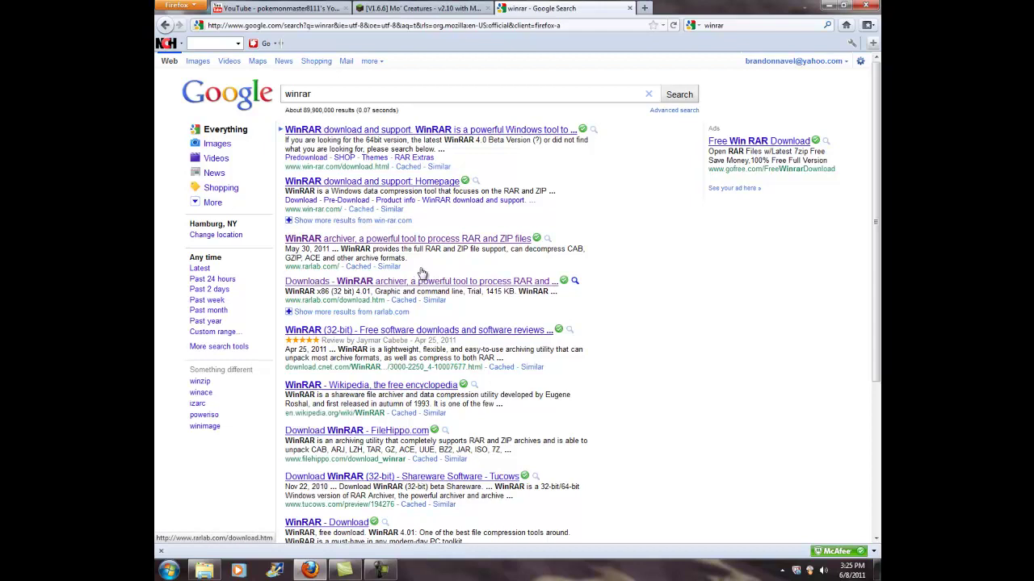
Step: Check the rarlab downloads page, then open the official win-rar.com download page instead
left_click(441, 166)
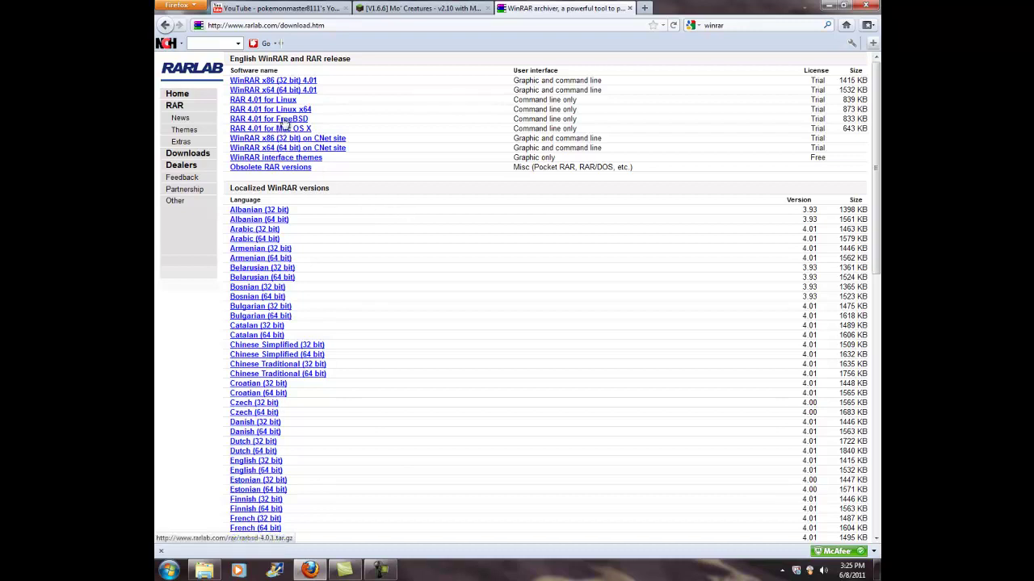
left_click(164, 26)
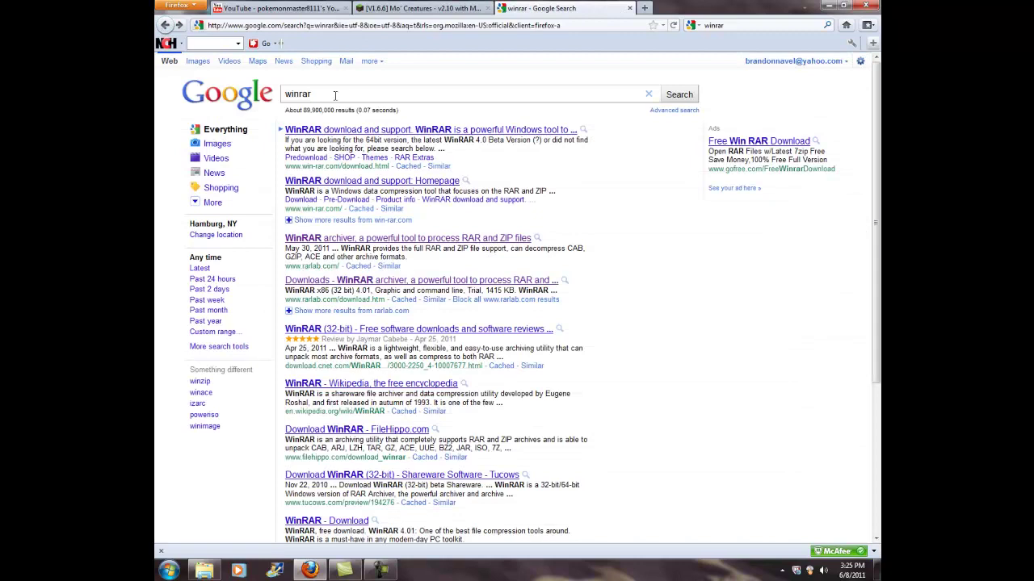
left_click(376, 132)
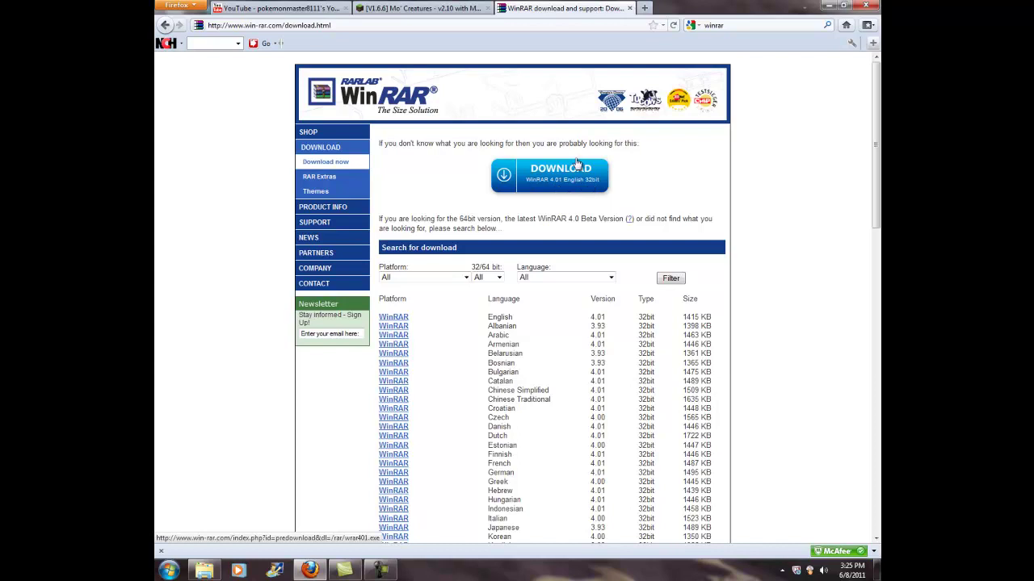
Step: Start the WinRAR 4.01 English 32bit download from win-rar.com
left_click(544, 189)
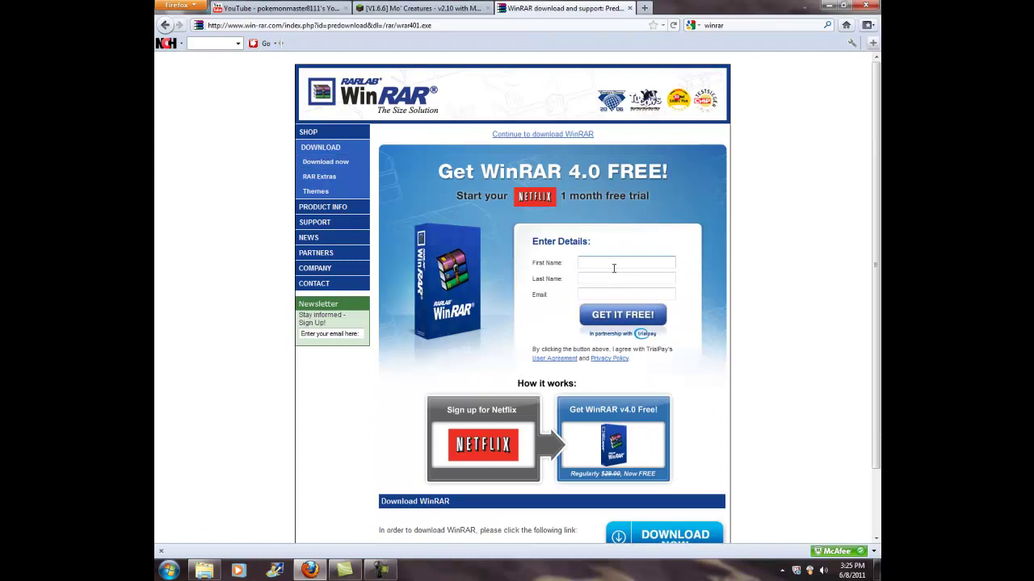
scroll(565, 396, "down", 2)
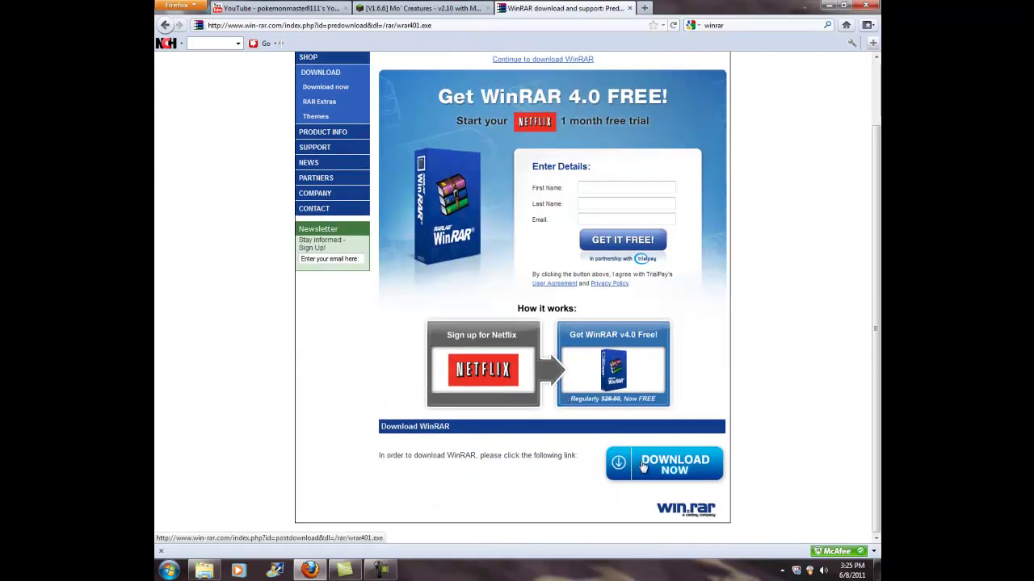
scroll(502, 197, "up", 2)
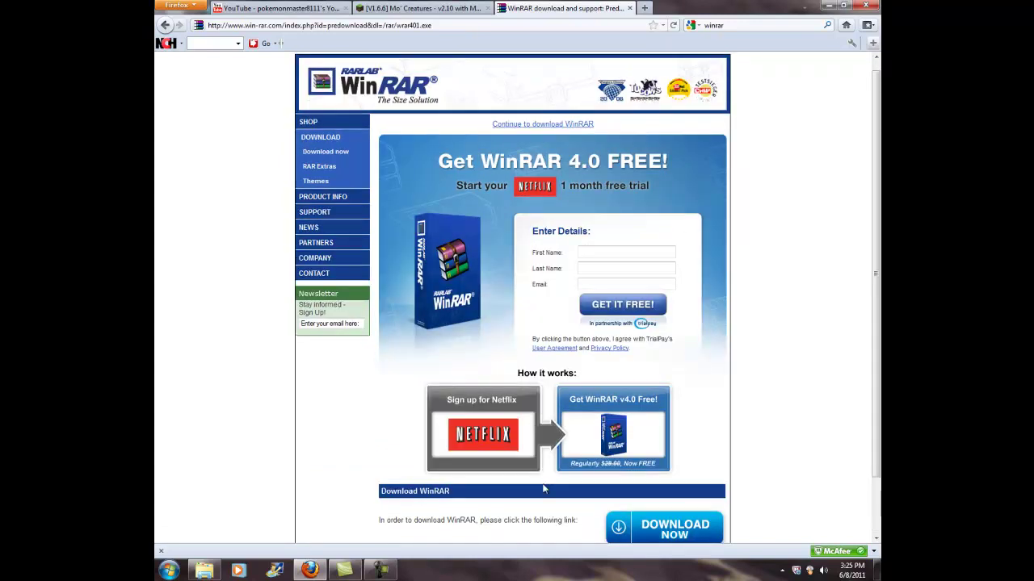
scroll(544, 489, "down", 2)
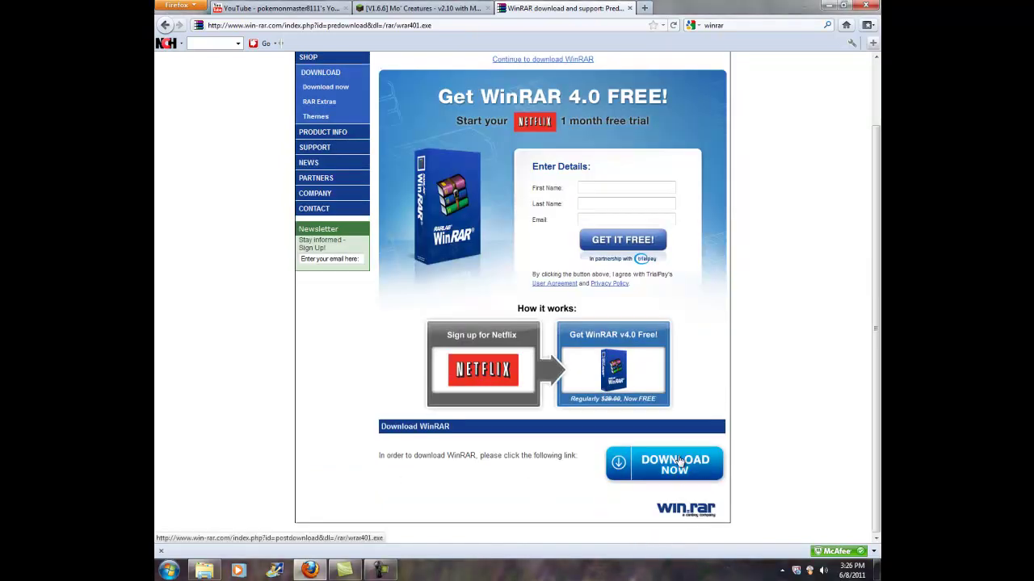
left_click(679, 467)
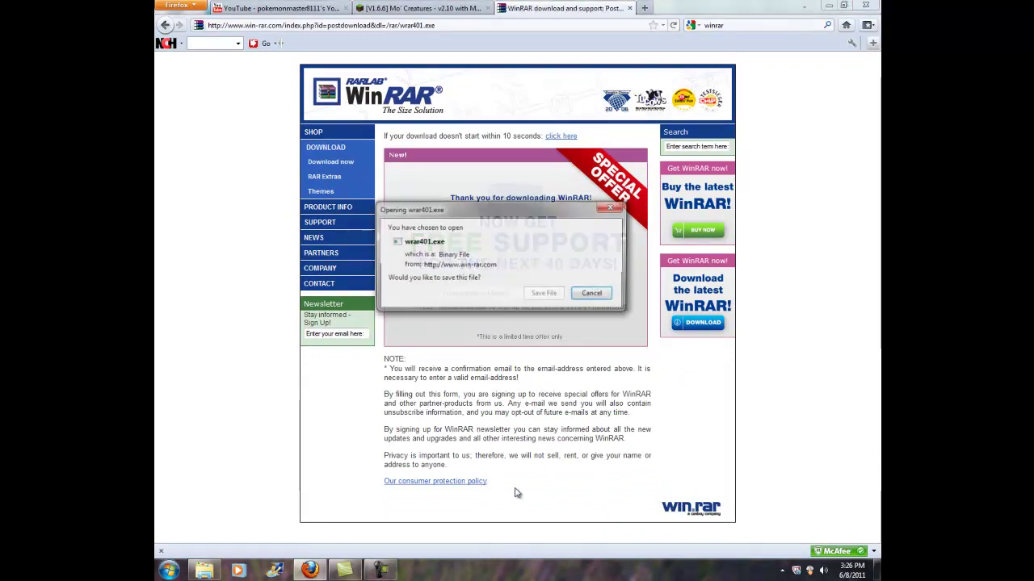
Step: Save wrar401.exe and minimize Firefox, leaving the downloads list visible
left_click(828, 5)
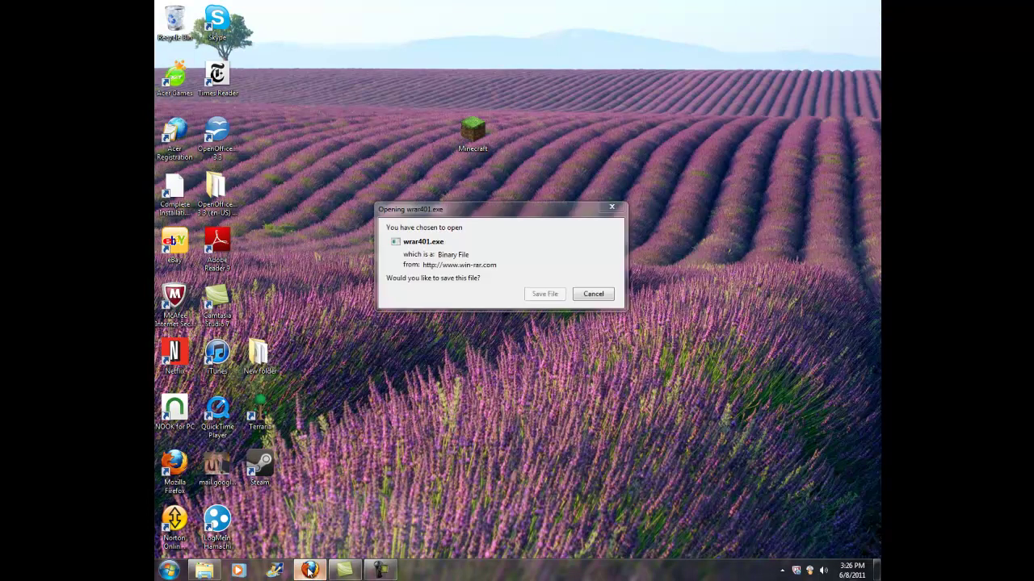
left_click(310, 570)
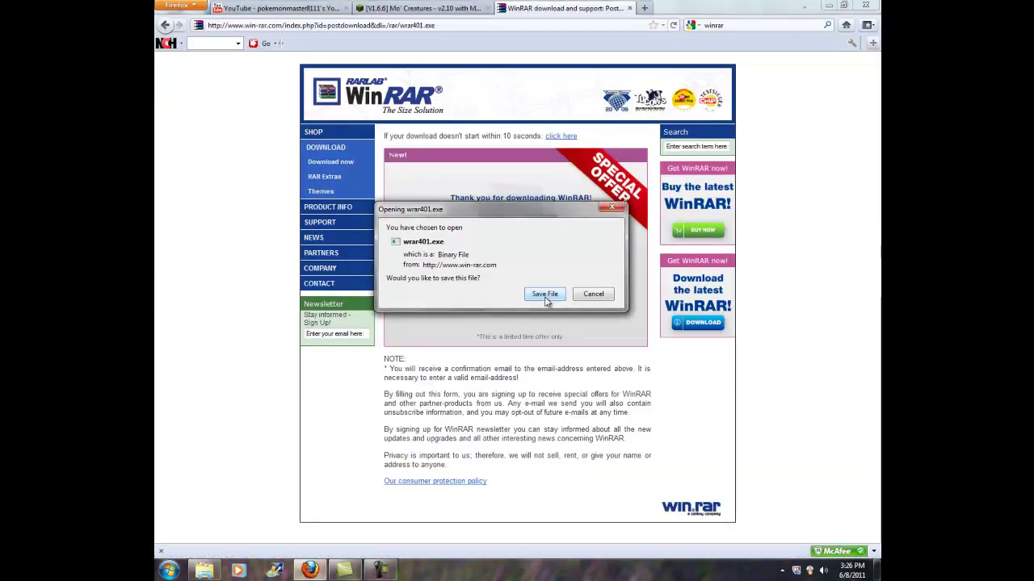
left_click(546, 295)
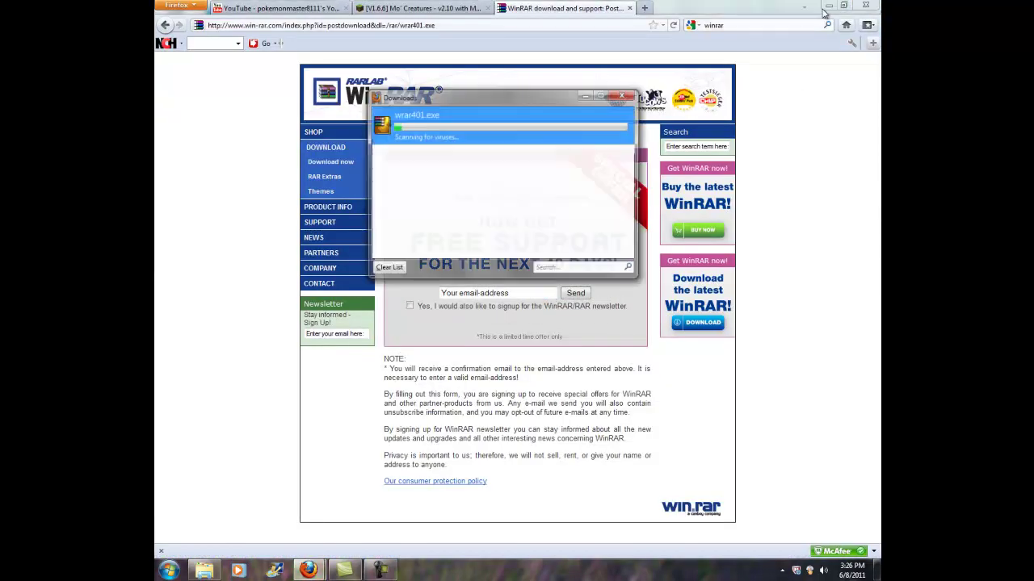
left_click(827, 4)
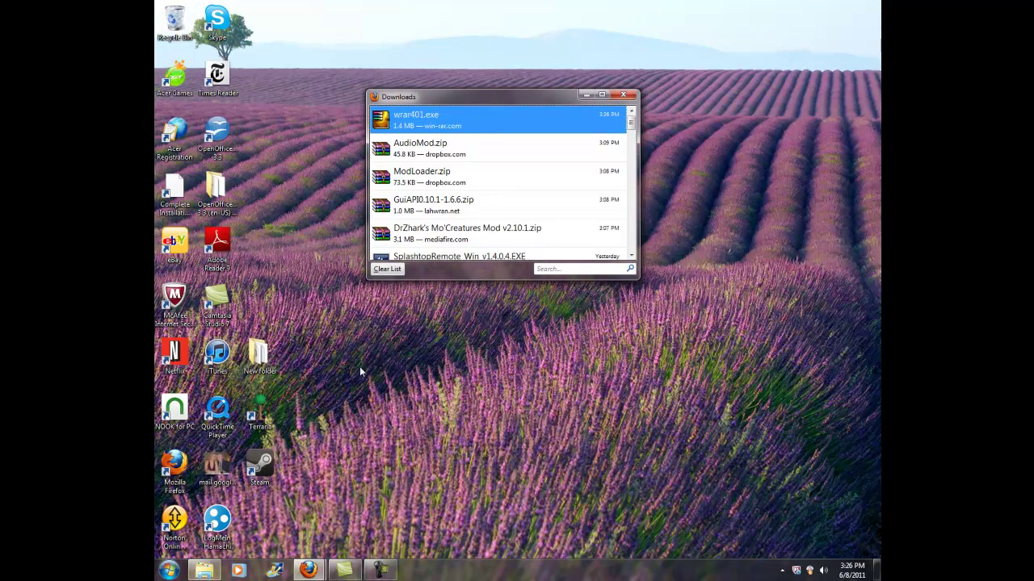
Step: Find the Downloads folder through Start search, then drag wrar401.exe from Firefox's list onto the desktop
left_click(170, 570)
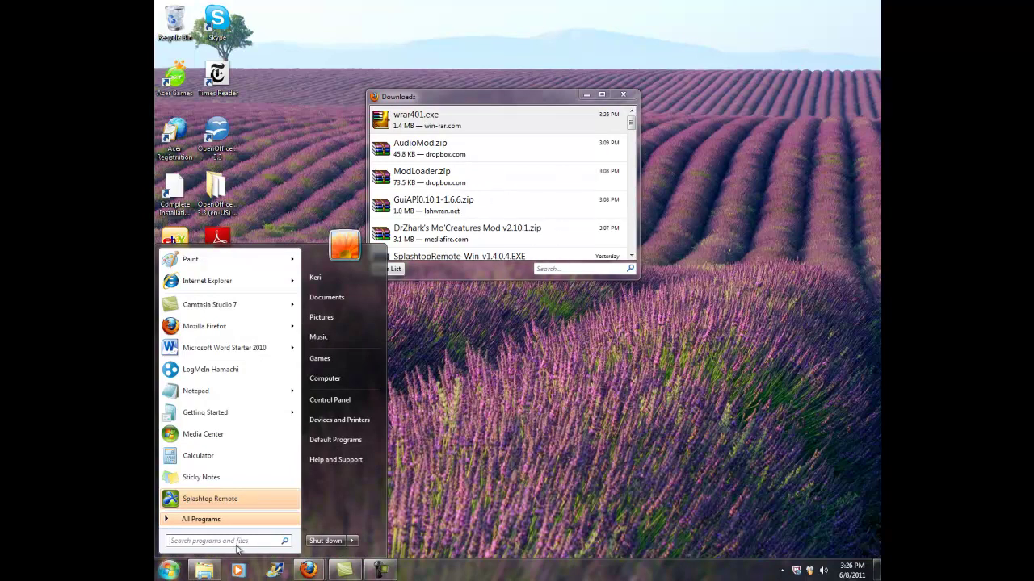
type("down")
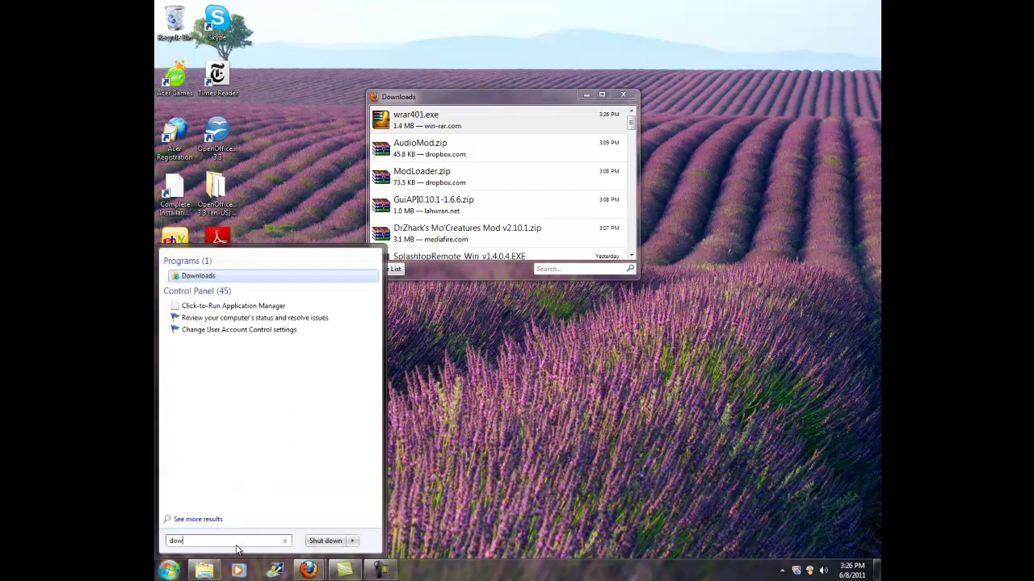
type("loads")
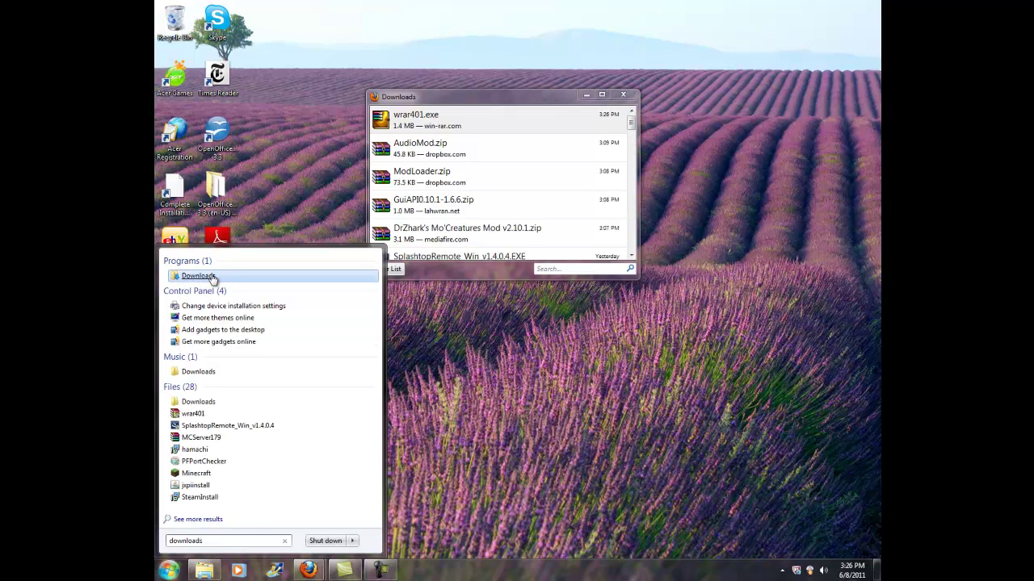
left_click(214, 278)
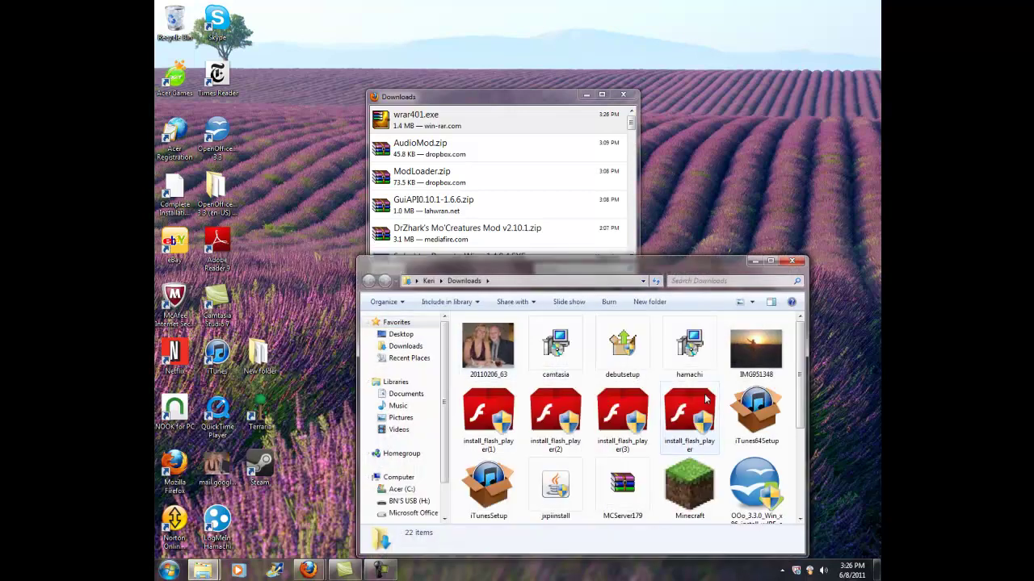
scroll(704, 398, "down", 2)
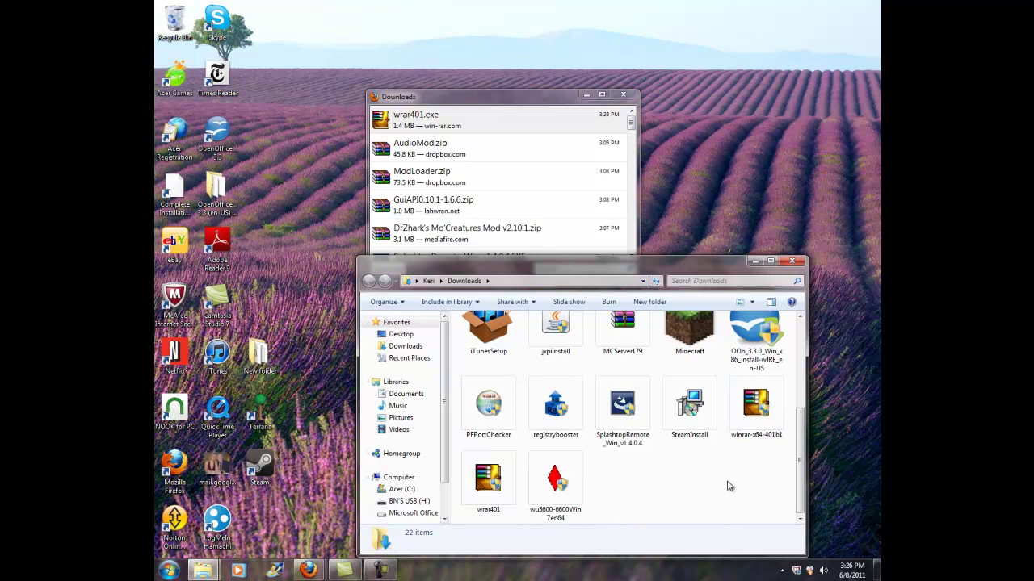
scroll(729, 486, "up", 3)
scroll(729, 486, "down", 3)
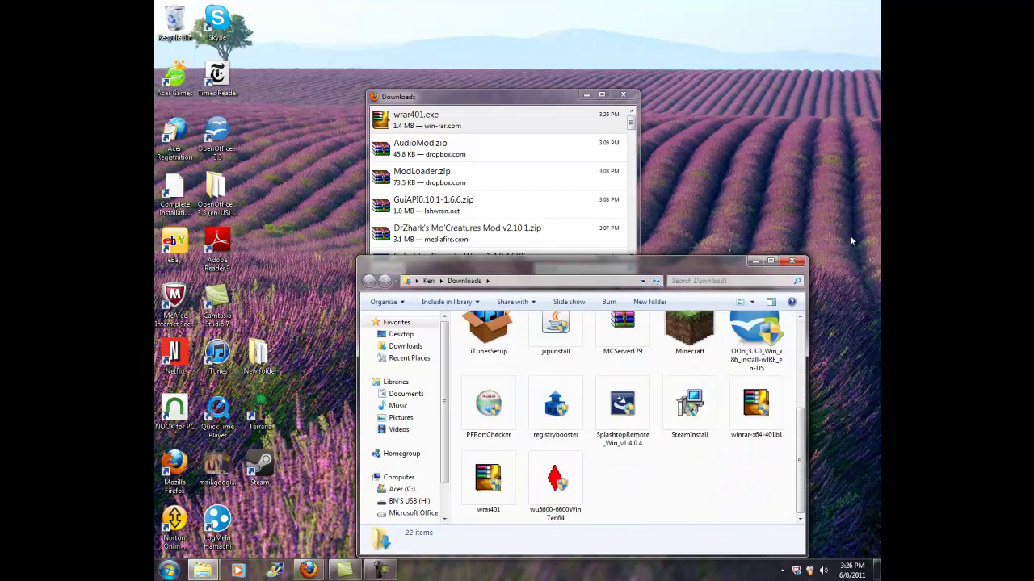
left_click(793, 261)
mouse_move(396, 121)
left_mouse_down()
mouse_move(464, 97)
mouse_move(796, 232)
mouse_move(773, 253)
mouse_move(426, 145)
mouse_move(409, 123)
mouse_move(721, 272)
mouse_move(716, 319)
left_mouse_up()
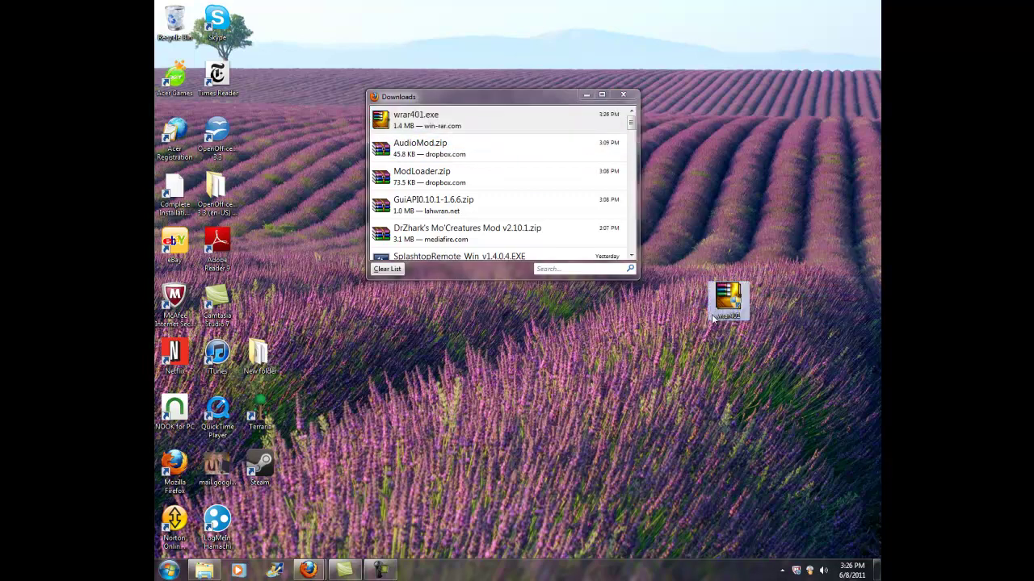
Step: Install WinRAR 4.01 into C:\Program Files (x86)\WinRAR with default options, dismissing the 32-bit warning
left_click(622, 95)
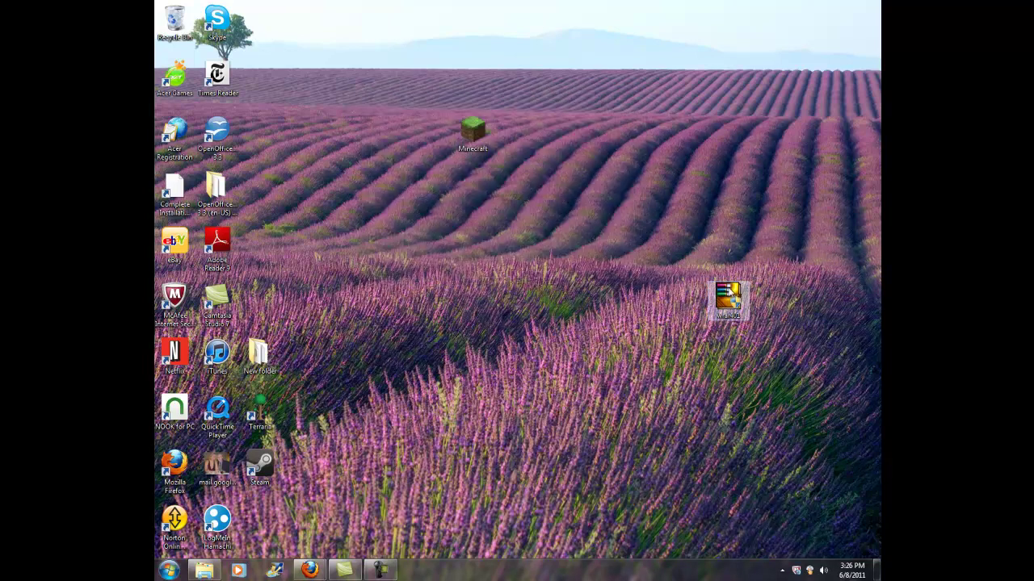
left_click(715, 364)
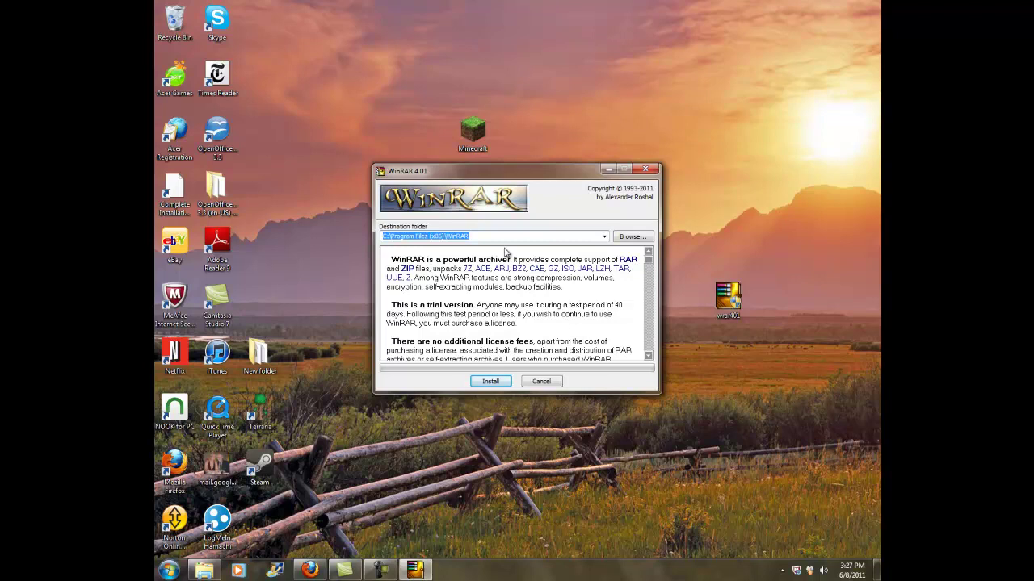
left_click(603, 237)
left_click(604, 238)
left_click(487, 383)
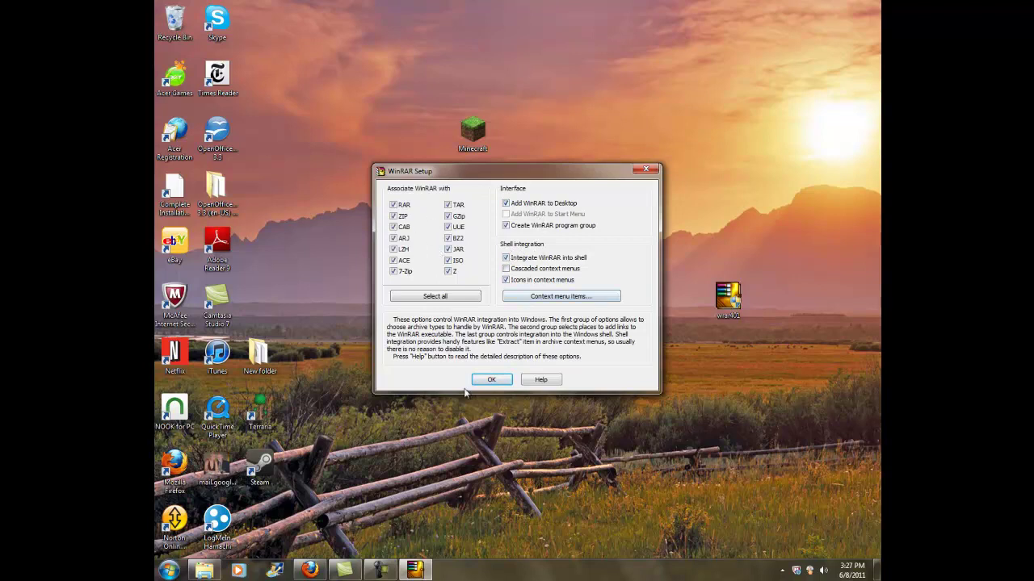
left_click(497, 381)
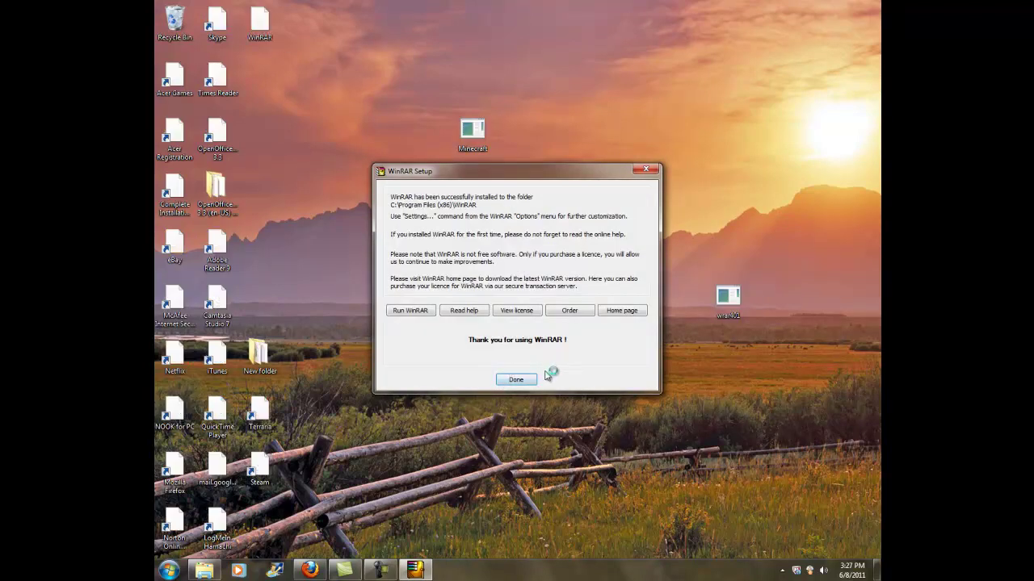
left_click(519, 383)
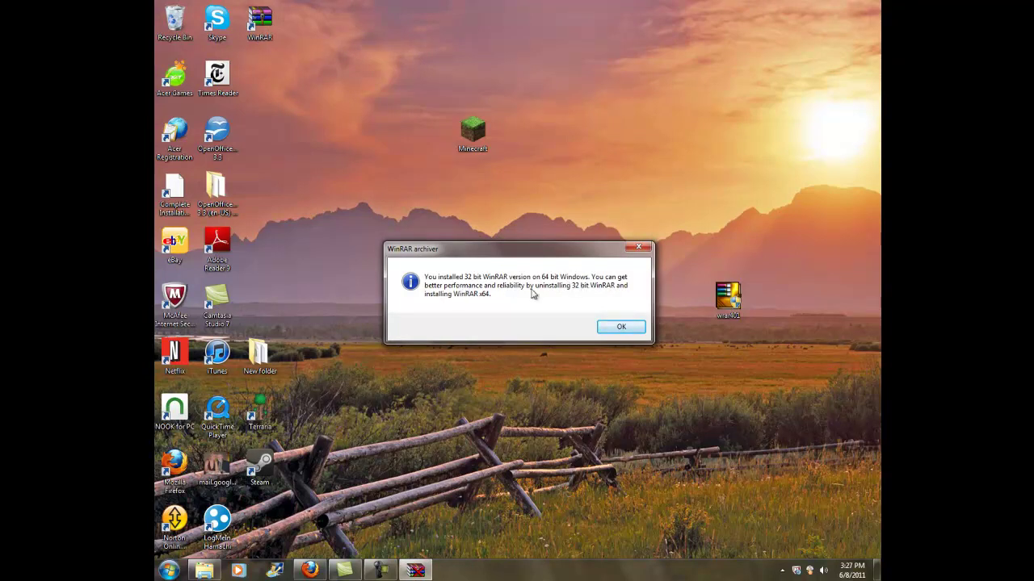
left_click(620, 328)
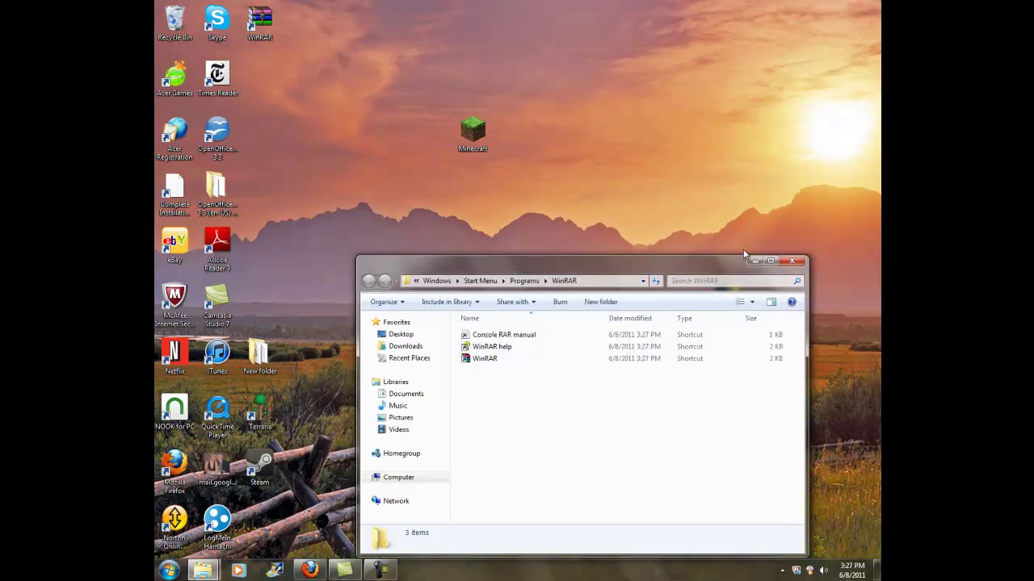
left_click(793, 261)
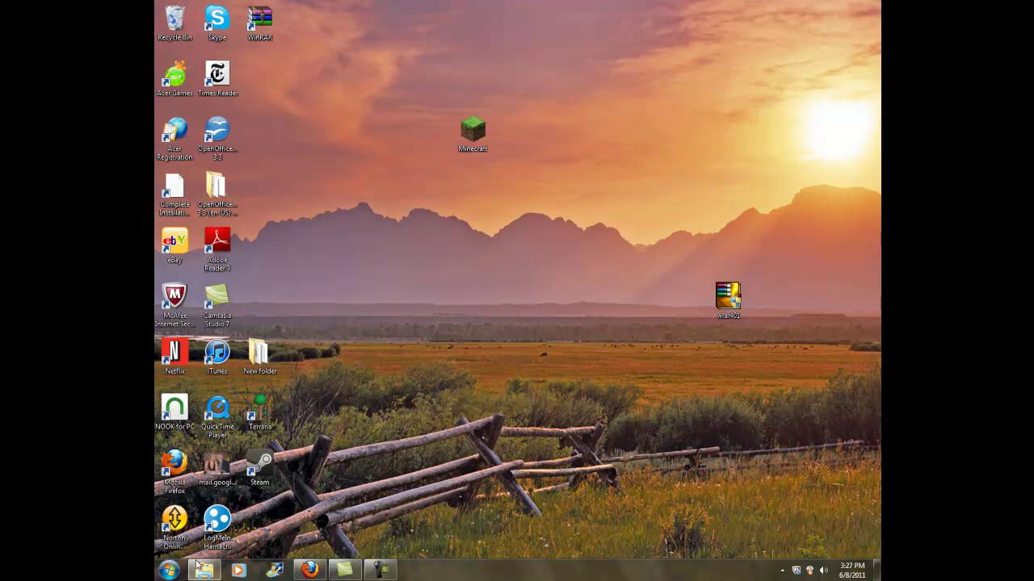
Step: Download DrZhark's Mo'Creatures Mod v2.10.1.zip from the forum link via MediaFire, skipping the ad
left_click(308, 571)
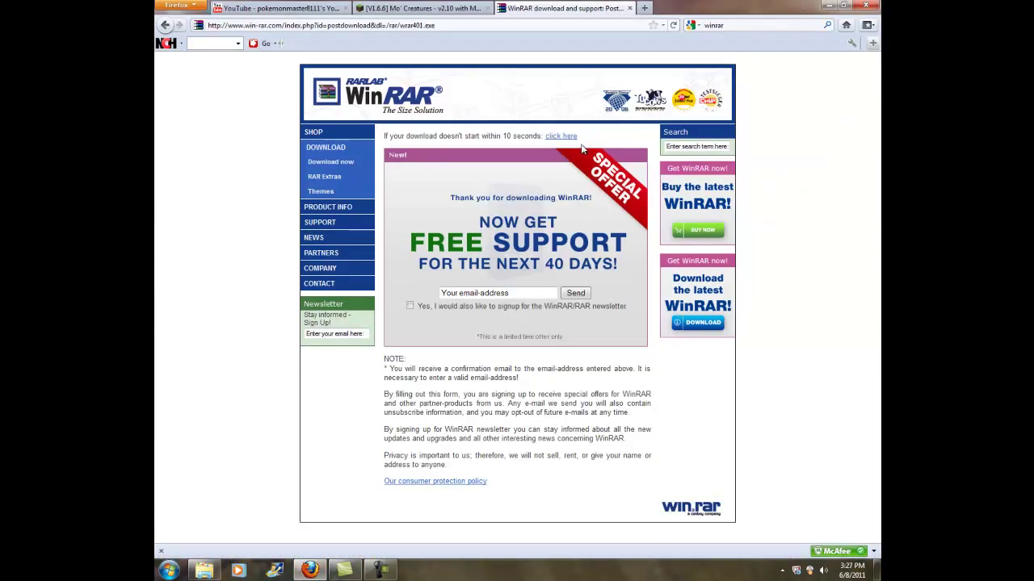
left_click(629, 9)
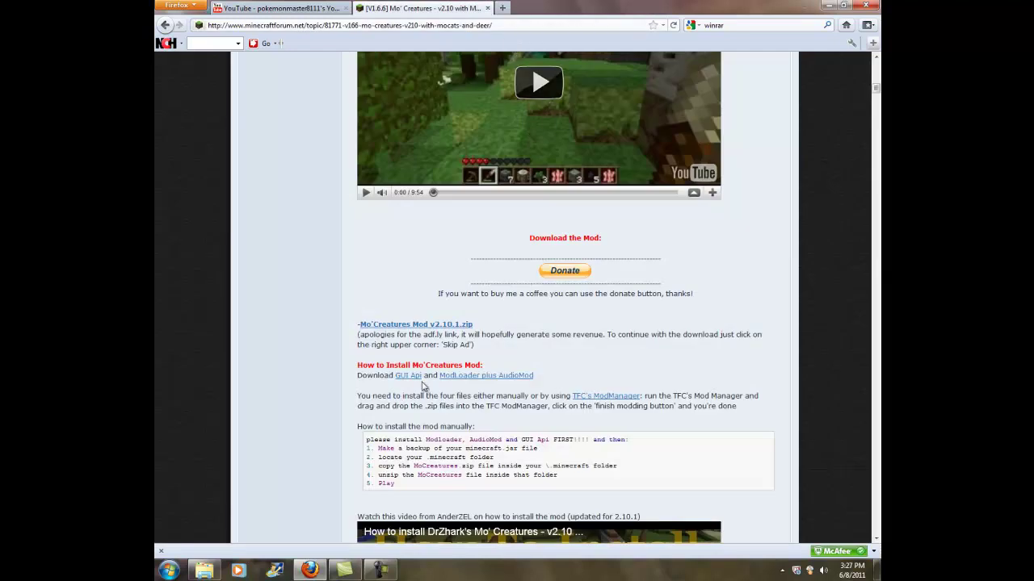
left_click(431, 324)
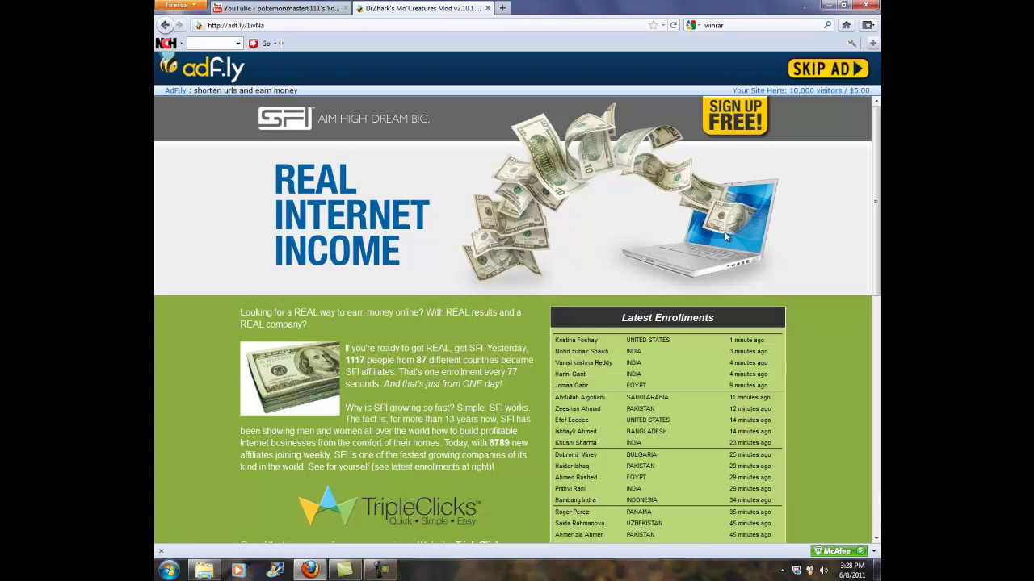
left_click(816, 73)
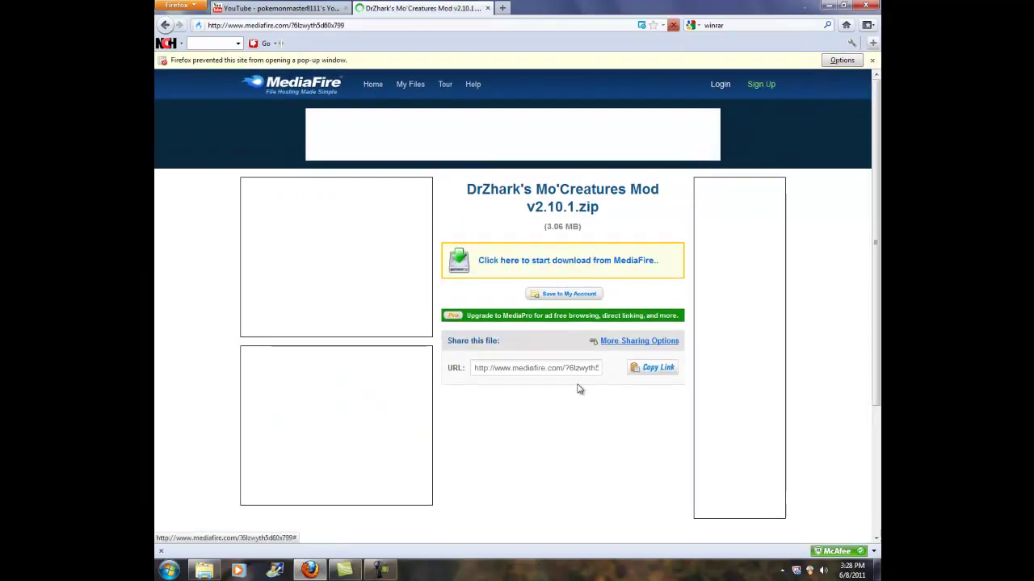
left_click(583, 261)
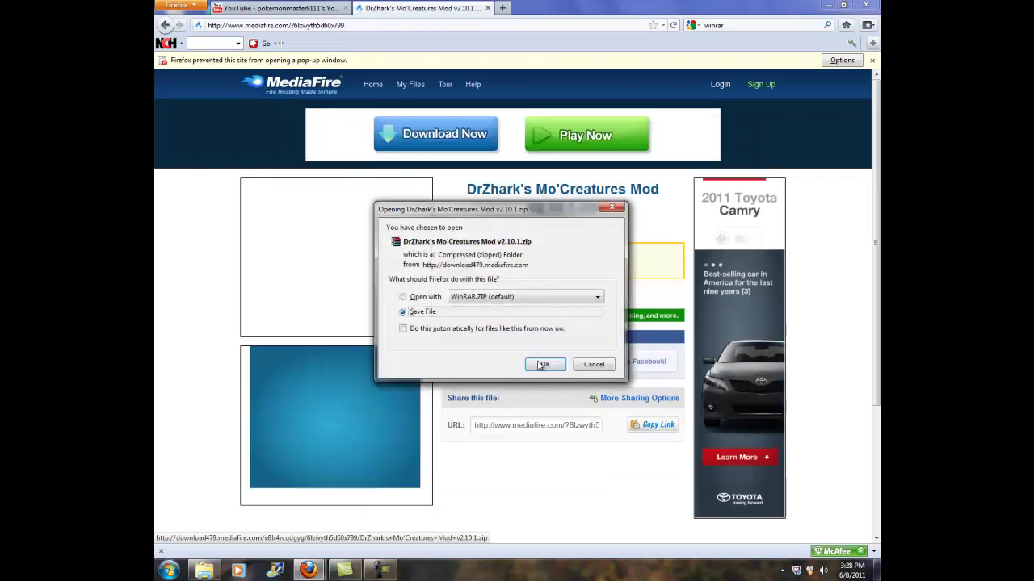
left_click(545, 365)
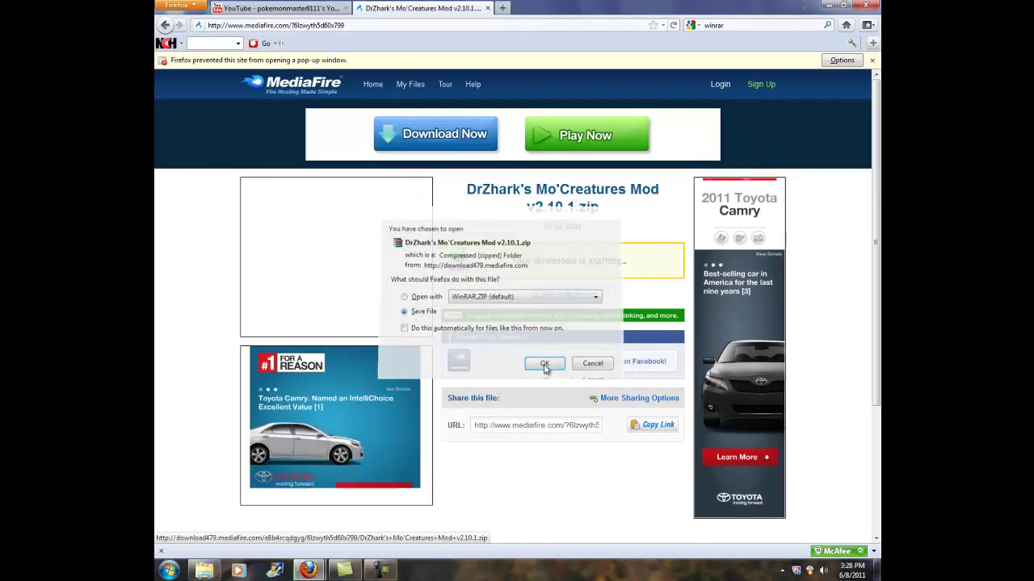
Step: Hide Firefox, close the extra browser window and clear the mod zip warning
left_click(829, 6)
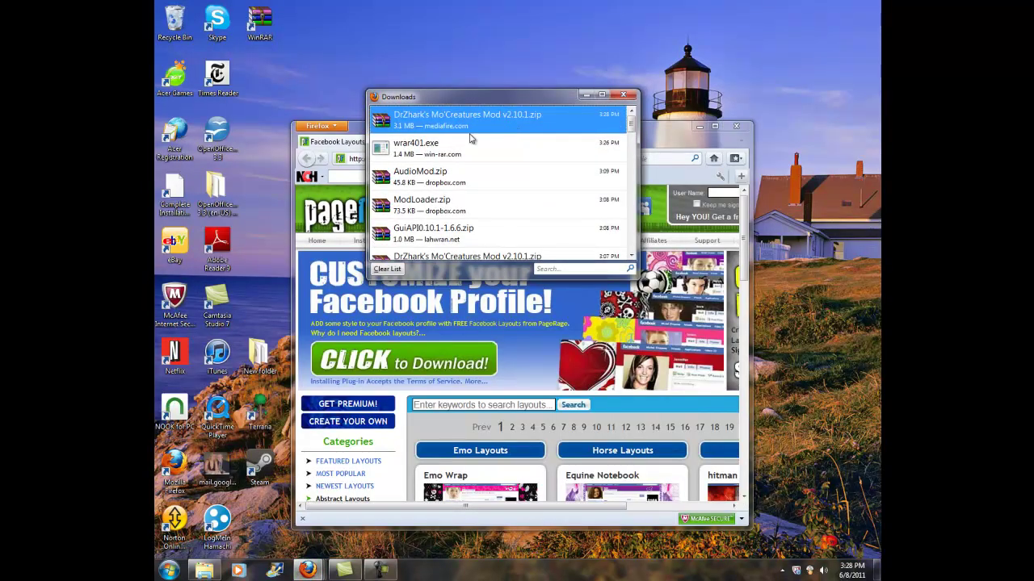
left_click(740, 128)
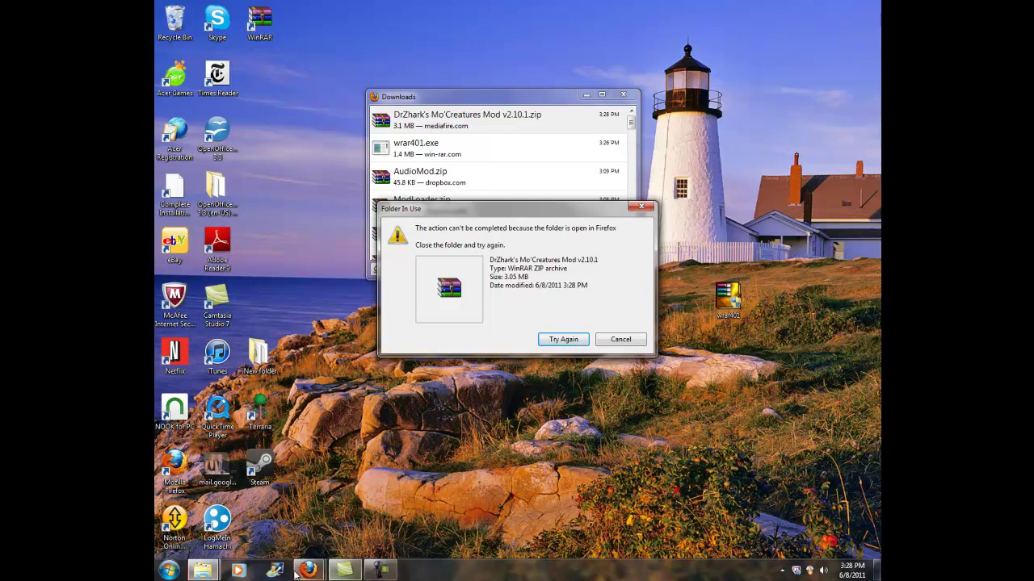
left_click(310, 572)
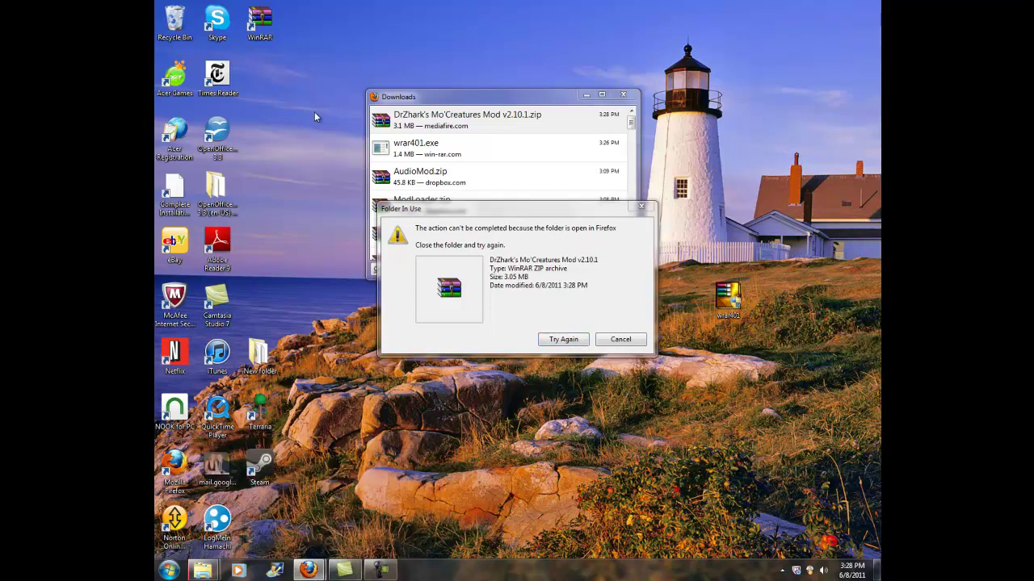
mouse_move(297, 575)
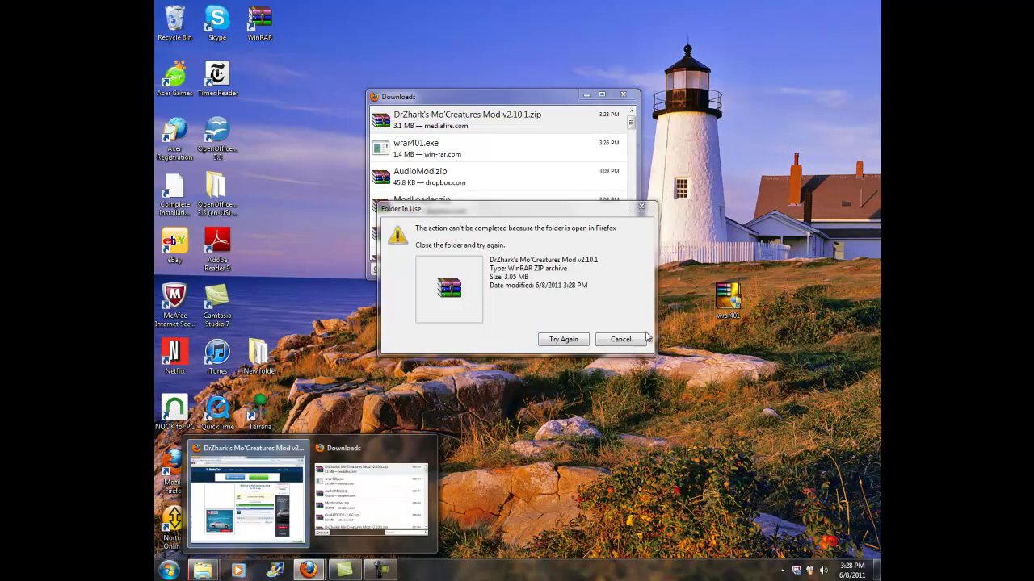
left_click(564, 339)
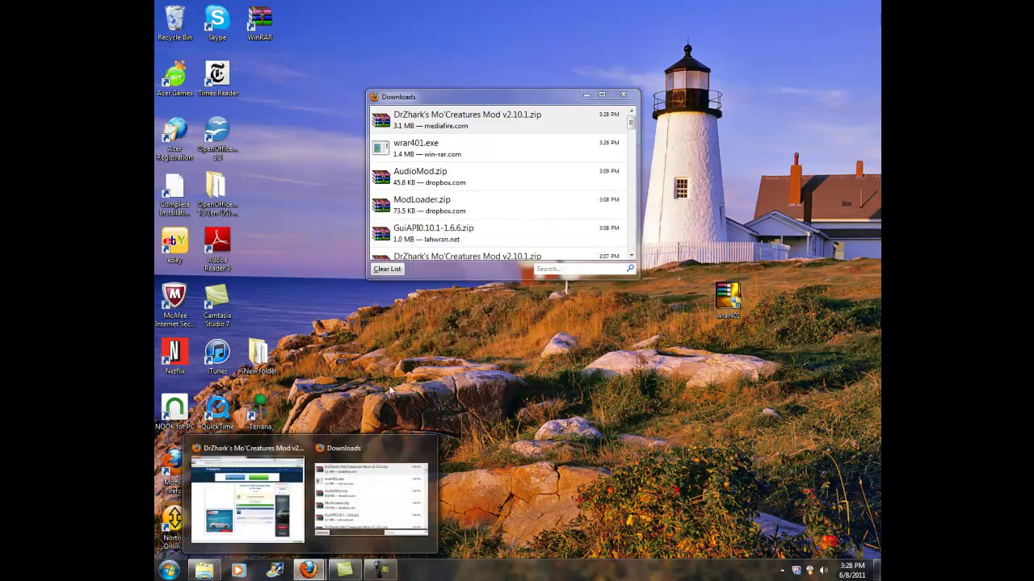
Step: Bring the MediaFire window forward, go back a page and scroll the forum post
key("alt+Tab")
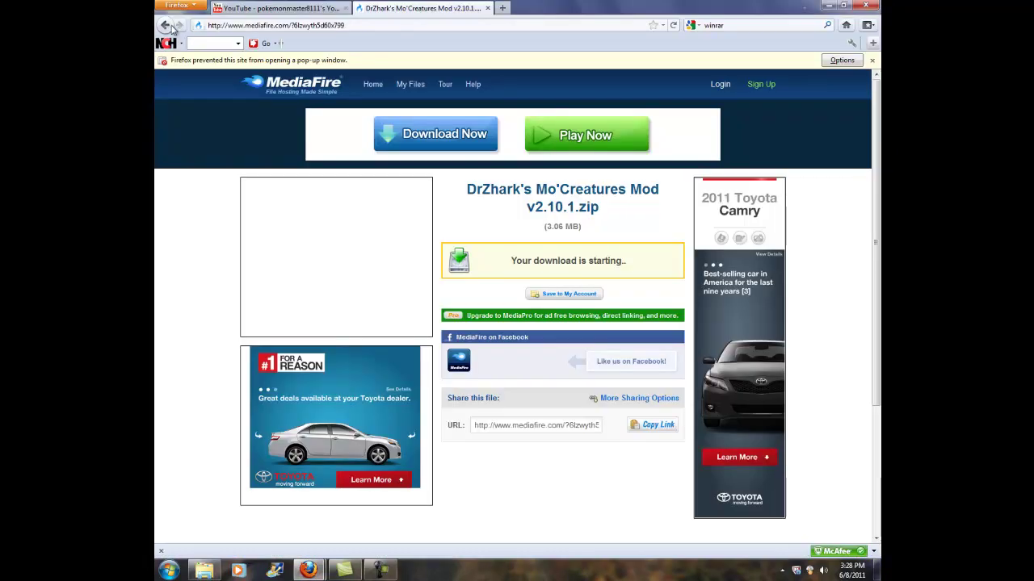
left_click(165, 26)
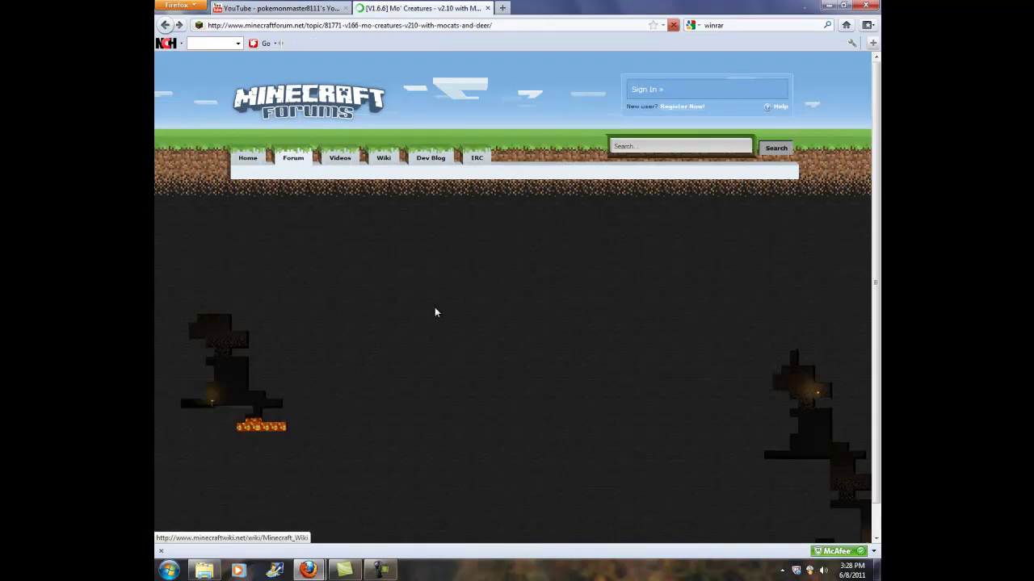
scroll(478, 315, "down", 5)
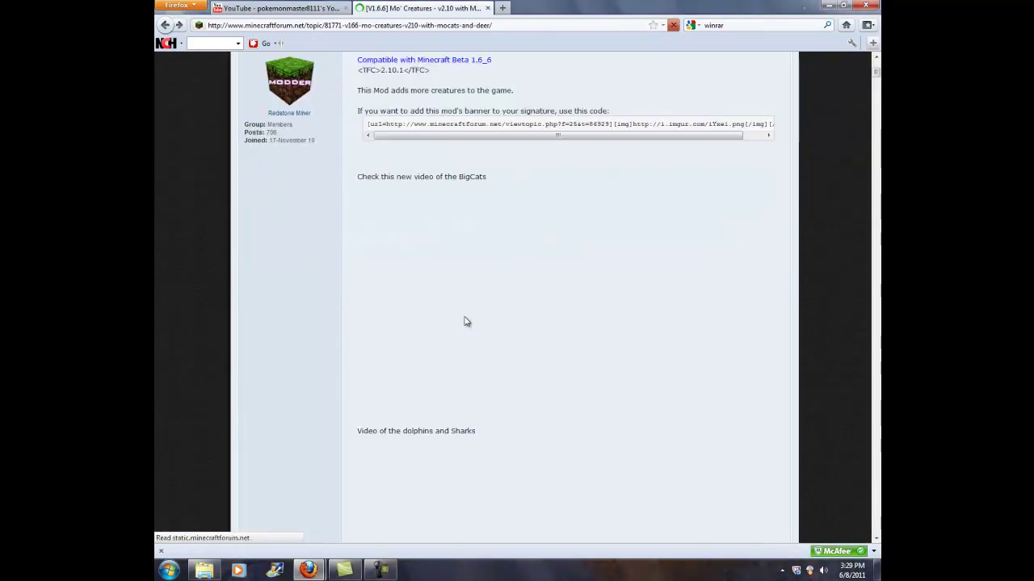
Step: Place DrZhark's Mo'Creatures Mod v2.10.1 zip on the desktop from the downloads list
left_click(828, 5)
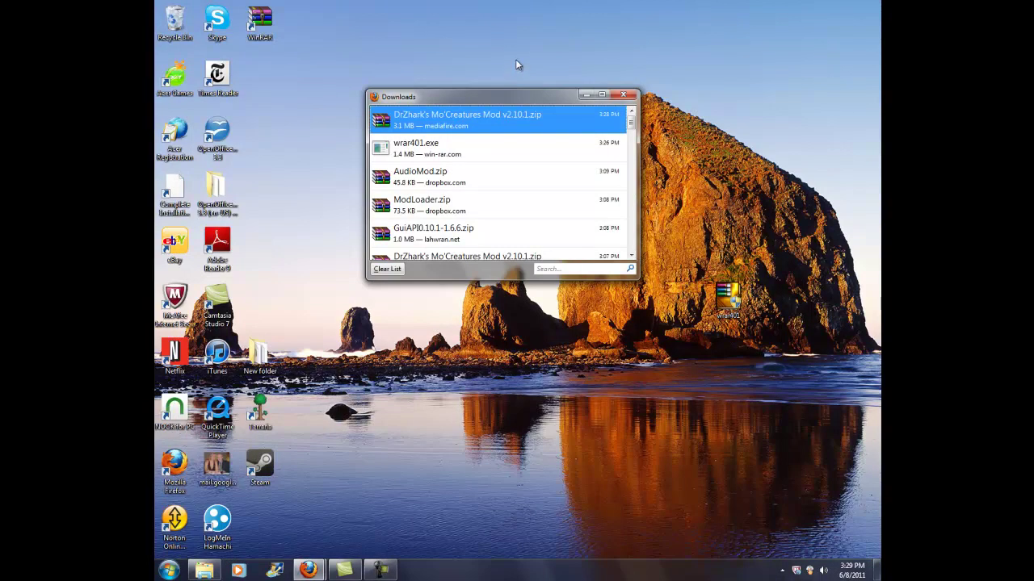
double_click(437, 129)
left_click_drag(489, 60, 489, 60)
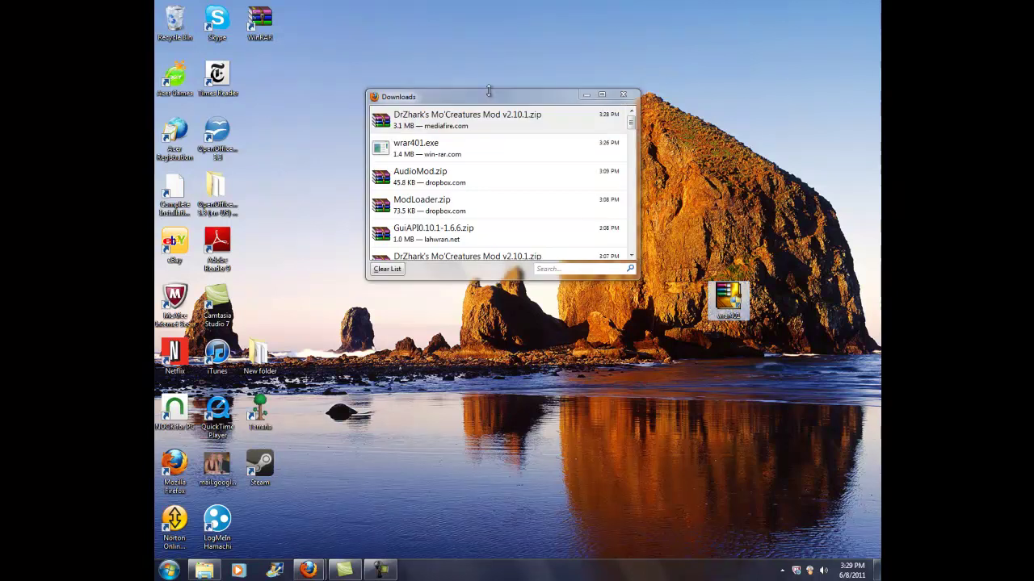
Step: Move the downloads list lower and shift the WinRAR shortcut to the desktop's right edge
left_click_drag(449, 104, 419, 234)
mouse_move(260, 24)
left_mouse_down()
mouse_move(481, 42)
mouse_move(646, 33)
left_mouse_up()
mouse_move(517, 25)
left_mouse_down()
mouse_move(547, 81)
mouse_move(645, 80)
left_mouse_up()
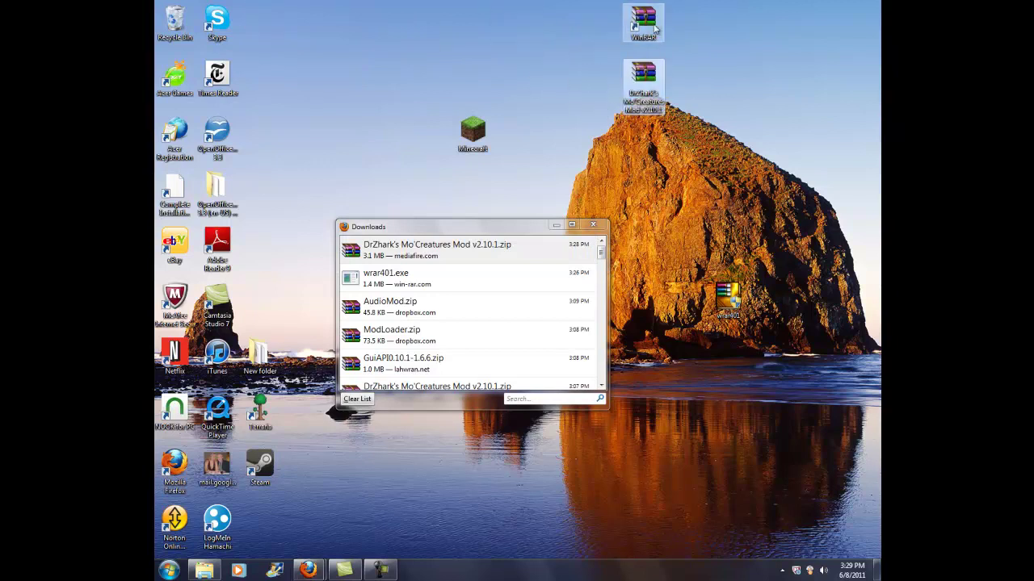
mouse_move(643, 20)
left_mouse_down()
mouse_move(864, 169)
mouse_move(855, 187)
left_mouse_up()
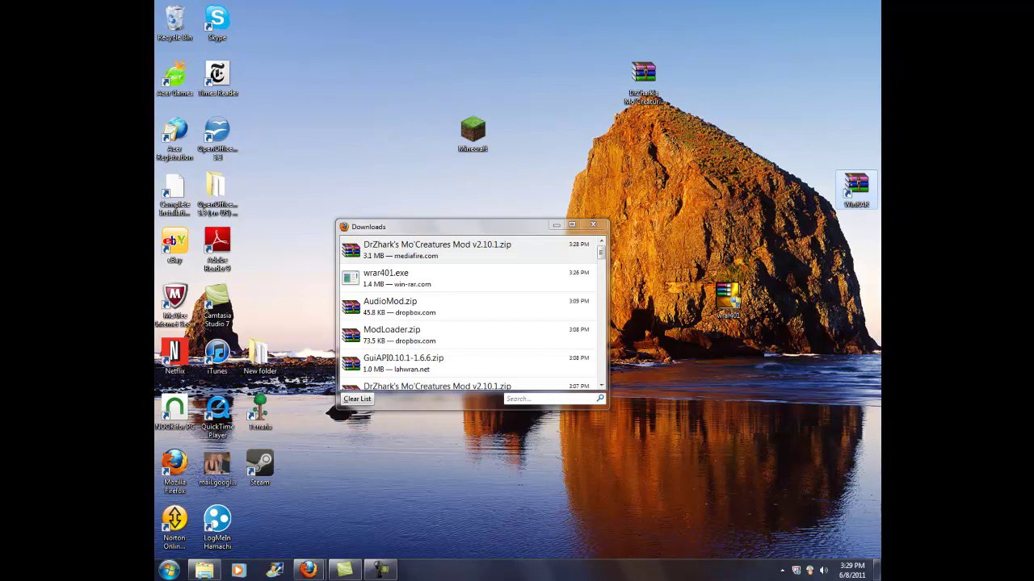
Step: Return to the Mo'Creatures forum page and follow the GUI Api link to Lahwran's mods thread
mouse_move(318, 569)
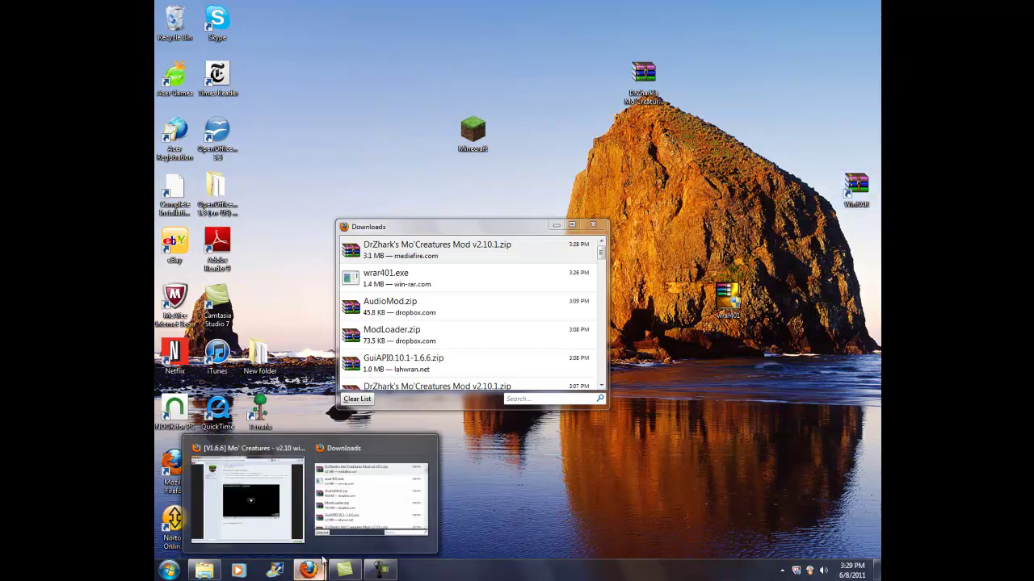
left_click(250, 493)
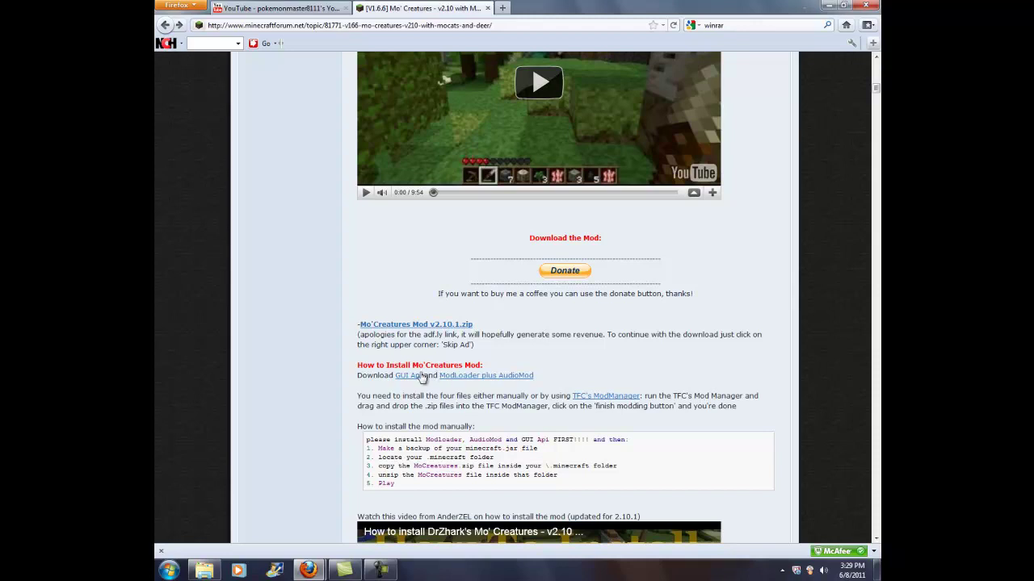
left_click(412, 377)
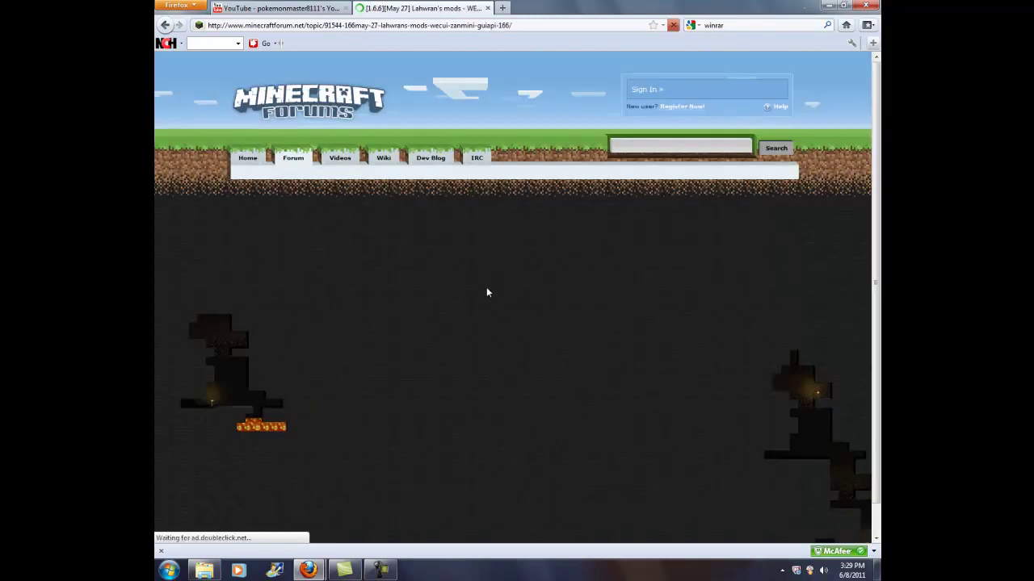
Step: Expand the Gui API spoiler to reveal its main download 0.10.1 link
scroll(523, 313, "down", 15)
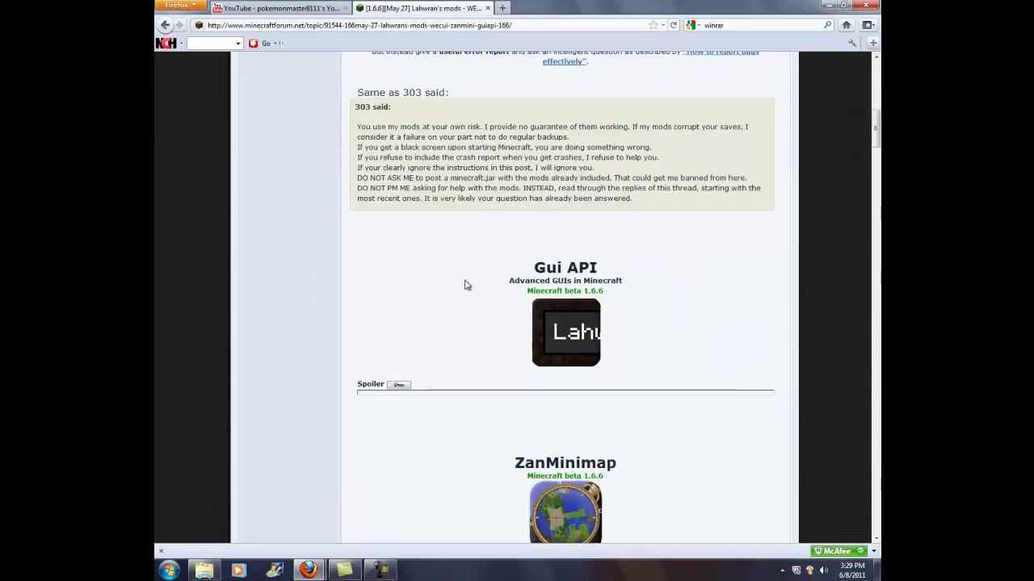
scroll(466, 285, "up", 4, "ctrl")
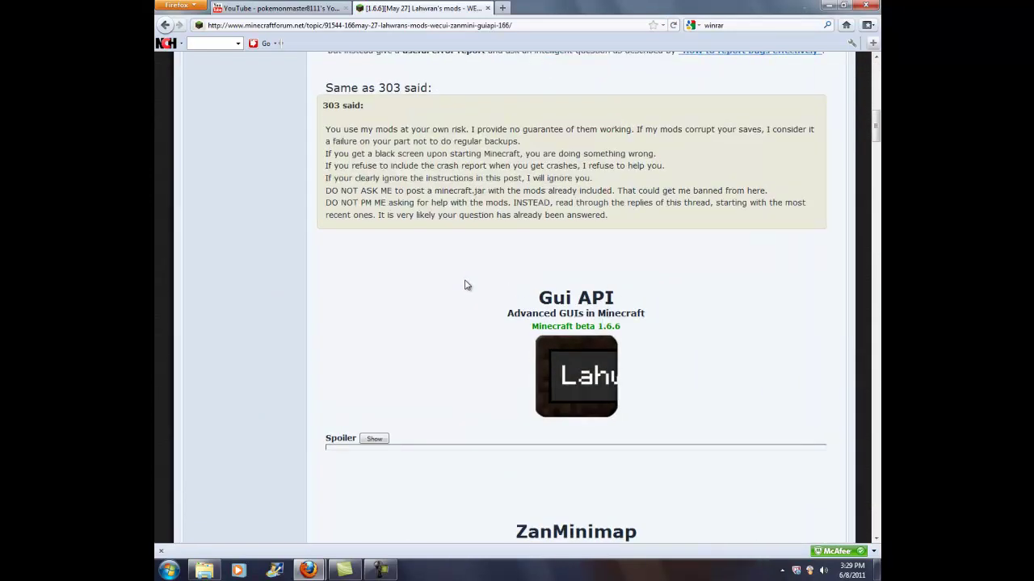
scroll(466, 284, "down", 8)
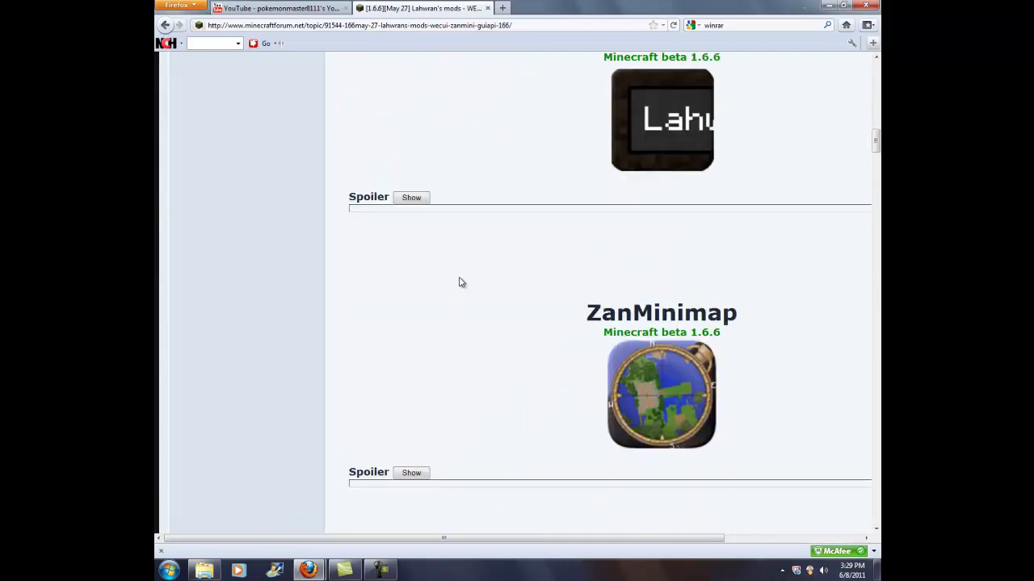
scroll(698, 214, "up", 2)
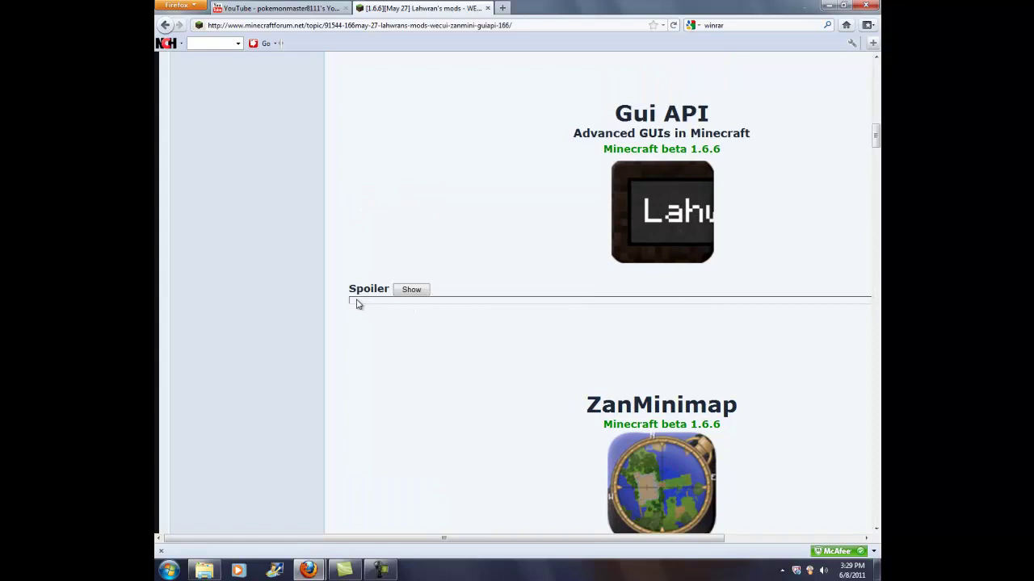
left_click(415, 291)
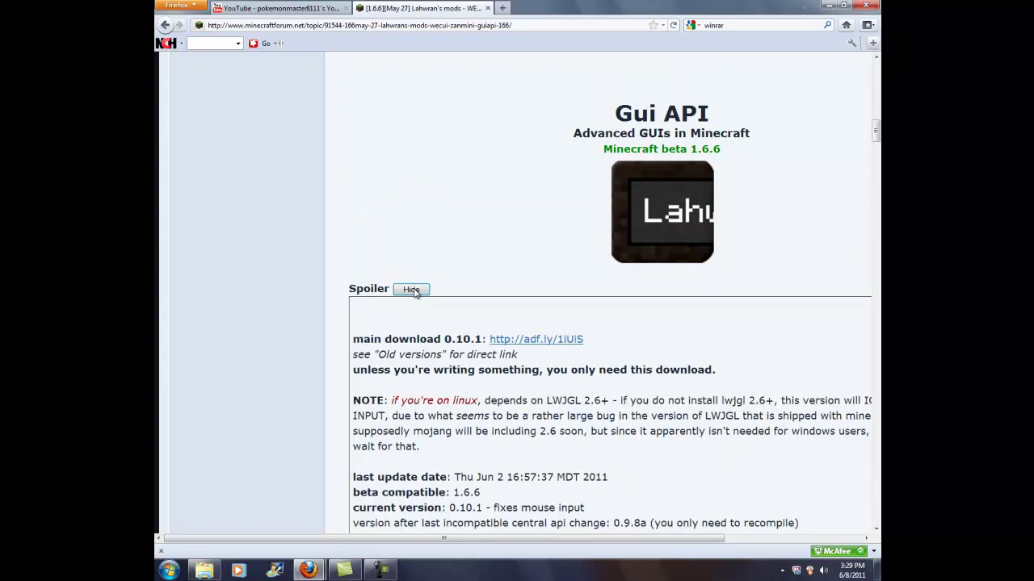
key("ctrl+minus")
key("ctrl+minus")
key("ctrl+minus")
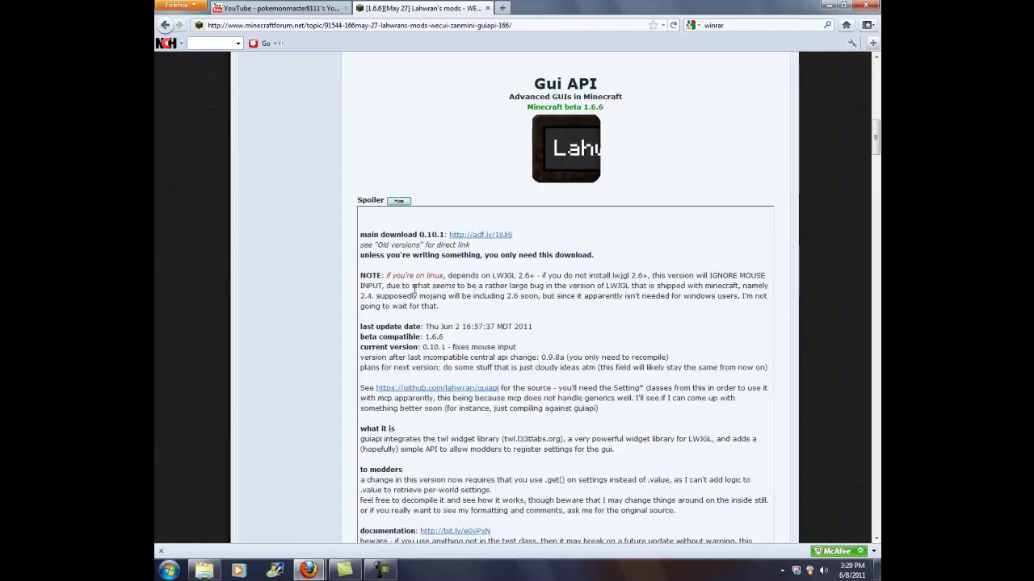
key("ctrl+plus")
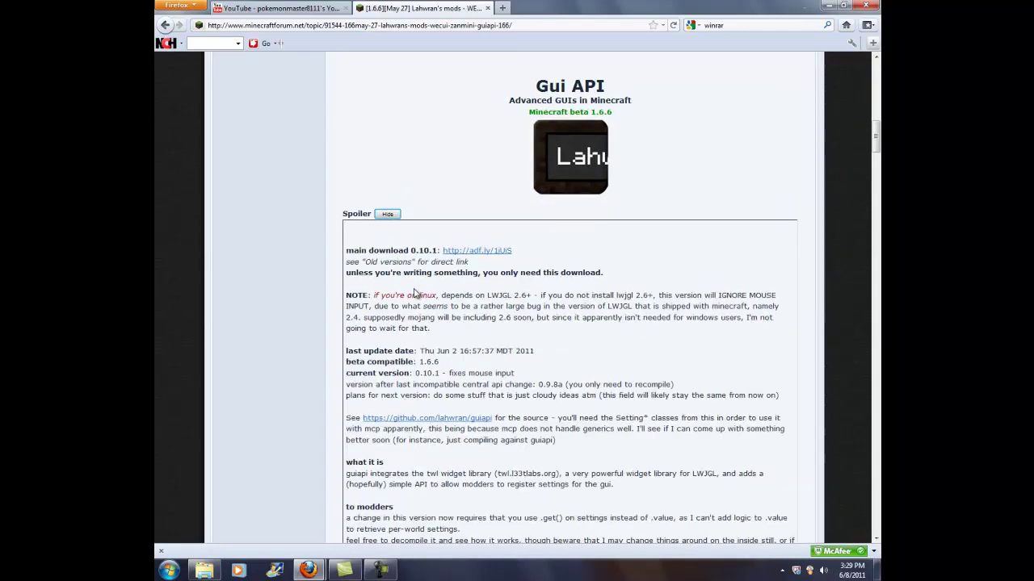
Step: Save GuiAPI0.10.1-1.6.6.zip through the adf.ly download link, then return to the forum page
left_click(473, 251)
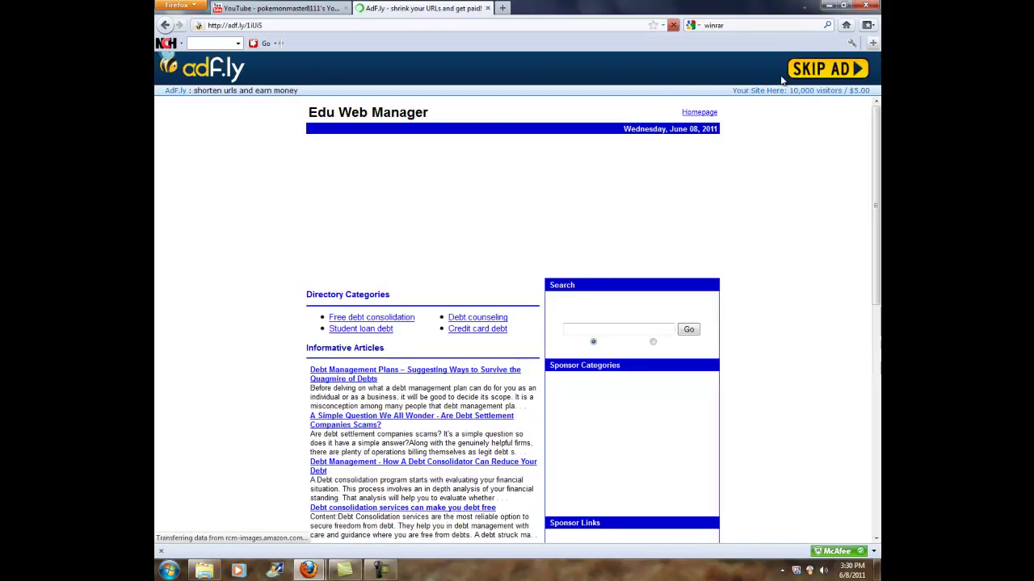
left_click(848, 68)
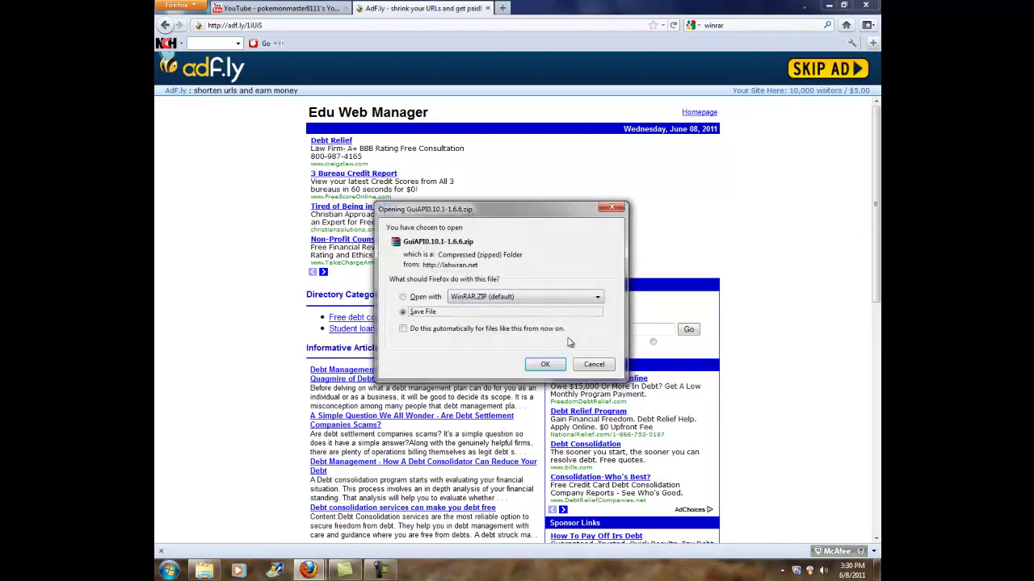
left_click(546, 364)
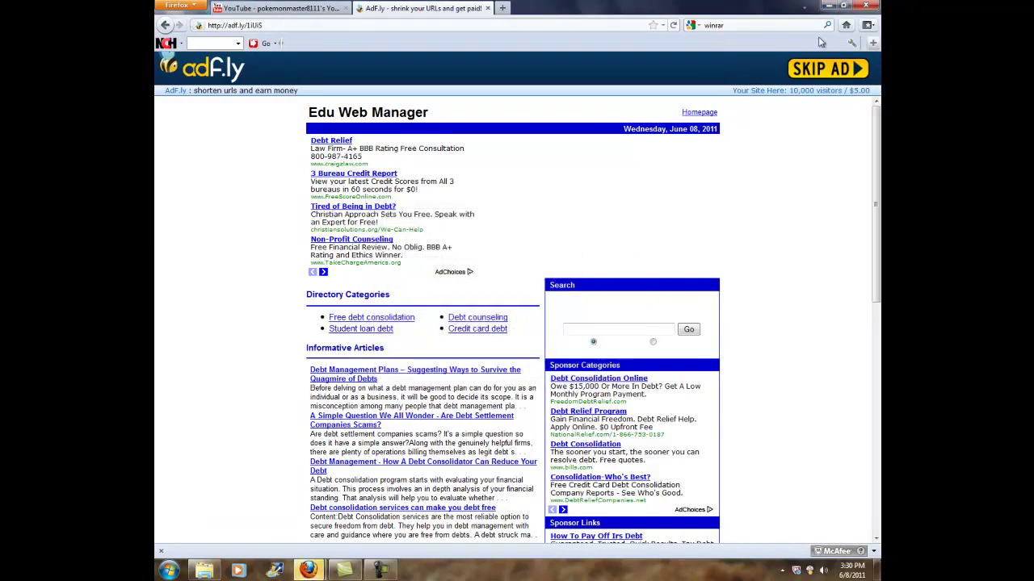
left_click(164, 25)
Step: Drag GuiAPI0.10.1-1.6.6.zip from the Downloads window onto the desktop
left_click(164, 25)
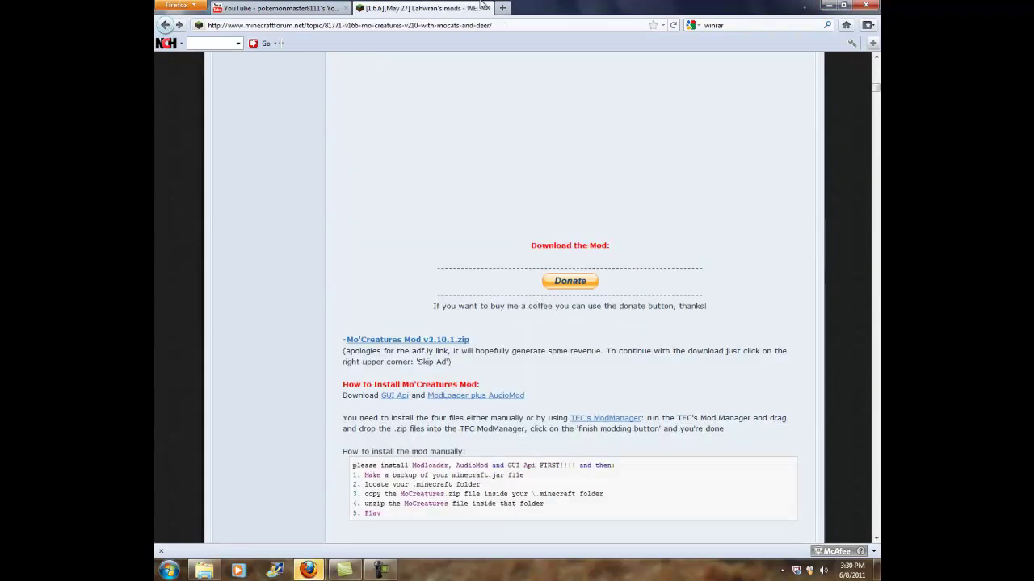
left_click(827, 5)
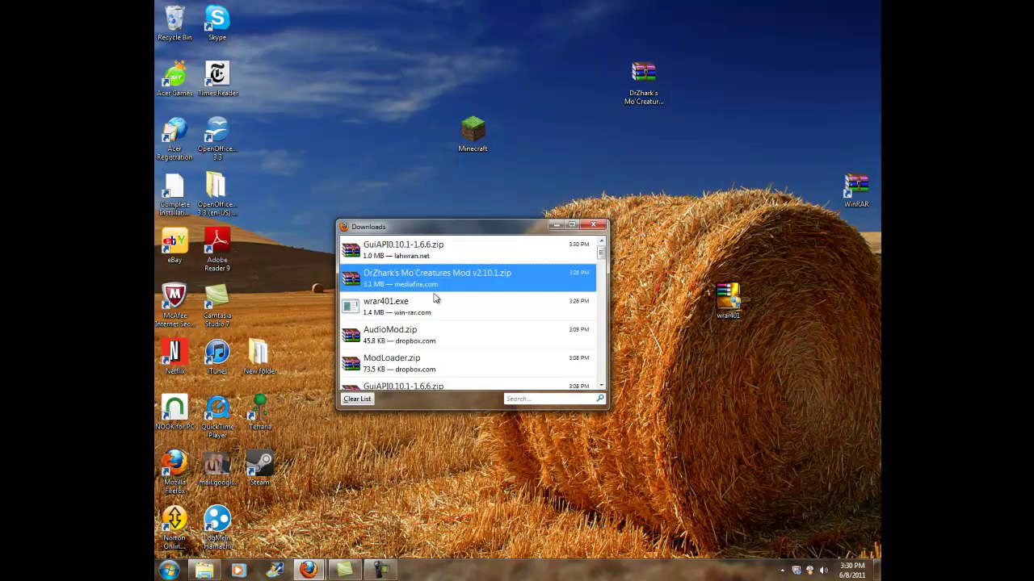
mouse_move(393, 246)
left_mouse_down()
mouse_move(404, 228)
mouse_move(411, 41)
left_mouse_up()
Step: Tidy the desktop icons beside the Mo'Creatures zip and bring Firefox back up
mouse_move(467, 134)
left_mouse_down()
mouse_move(525, 134)
mouse_move(510, 134)
left_mouse_up()
mouse_move(653, 77)
left_mouse_down()
mouse_move(530, 29)
mouse_move(638, 17)
left_mouse_up()
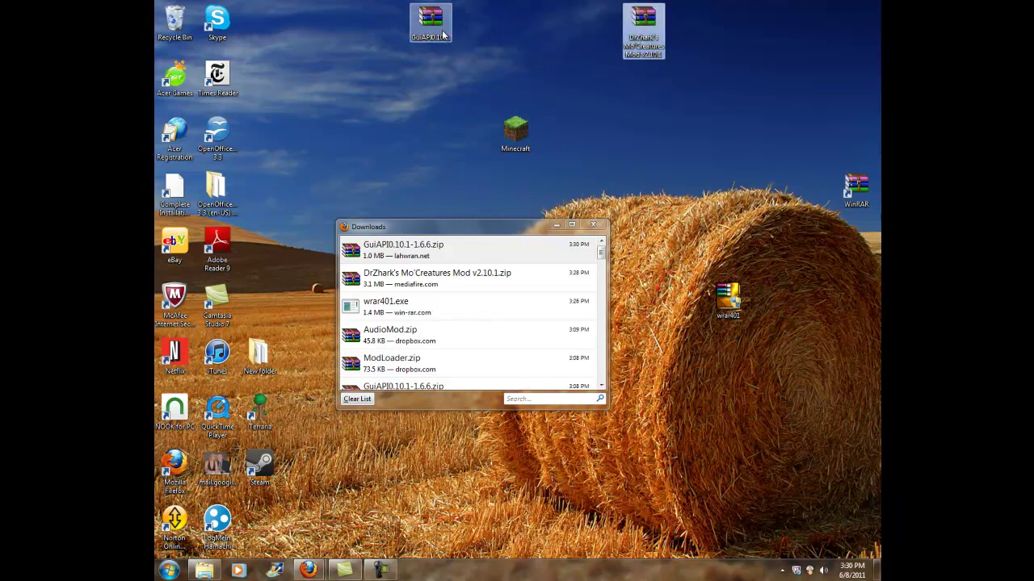
left_click_drag(443, 34, 546, 78)
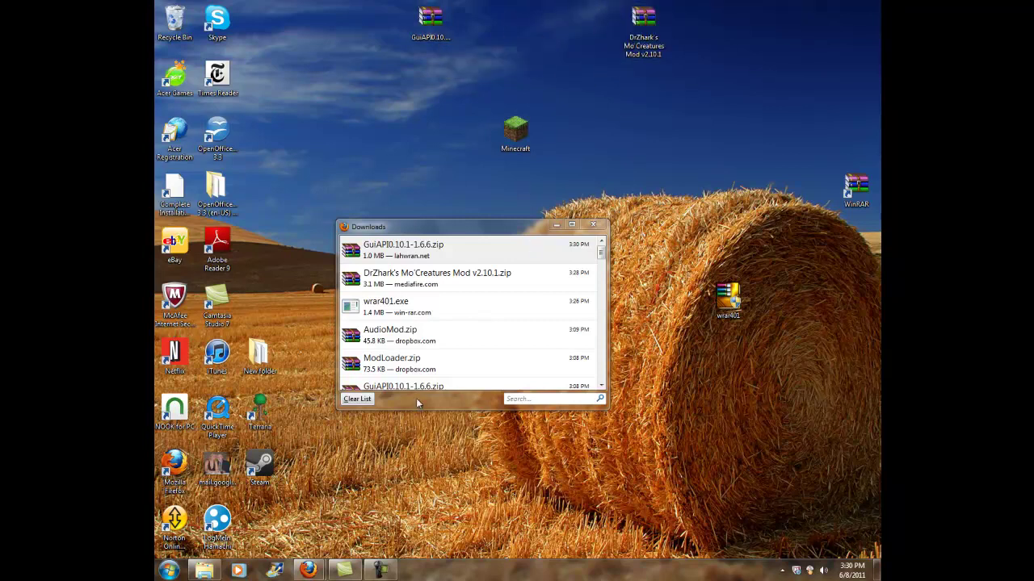
left_click(431, 20)
left_click(417, 145)
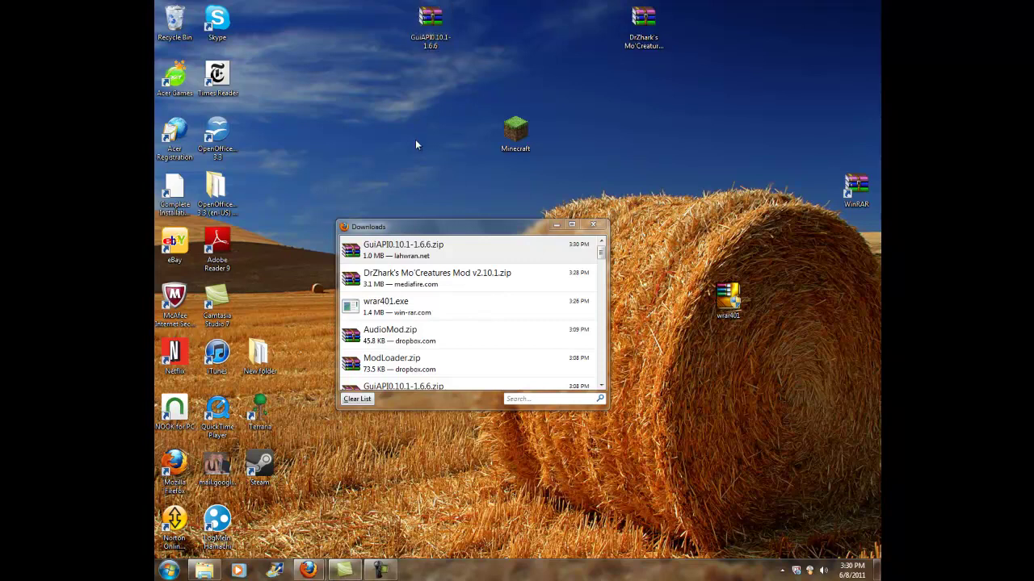
left_click(308, 570)
Step: Open Risugami's mods thread and save ModLoader.zip from the ModLoader Beta 1.6.6 direct download
left_click(255, 505)
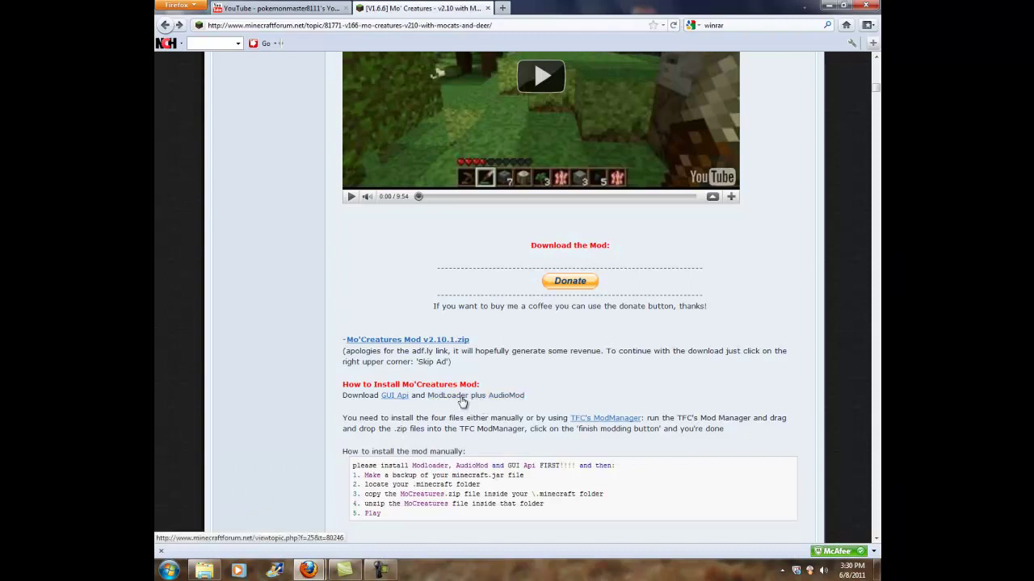
left_click(489, 396)
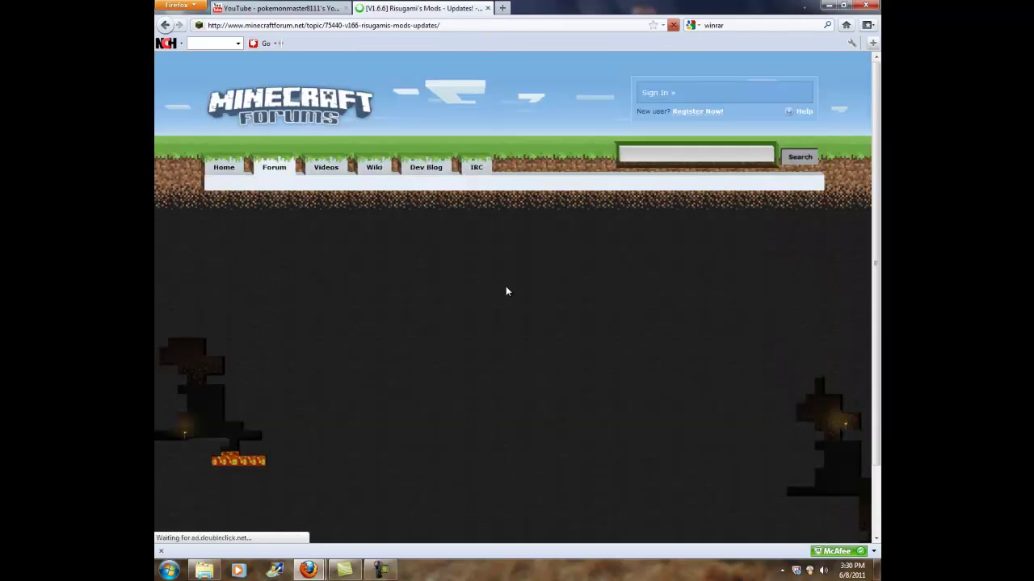
scroll(512, 369, "down", 10)
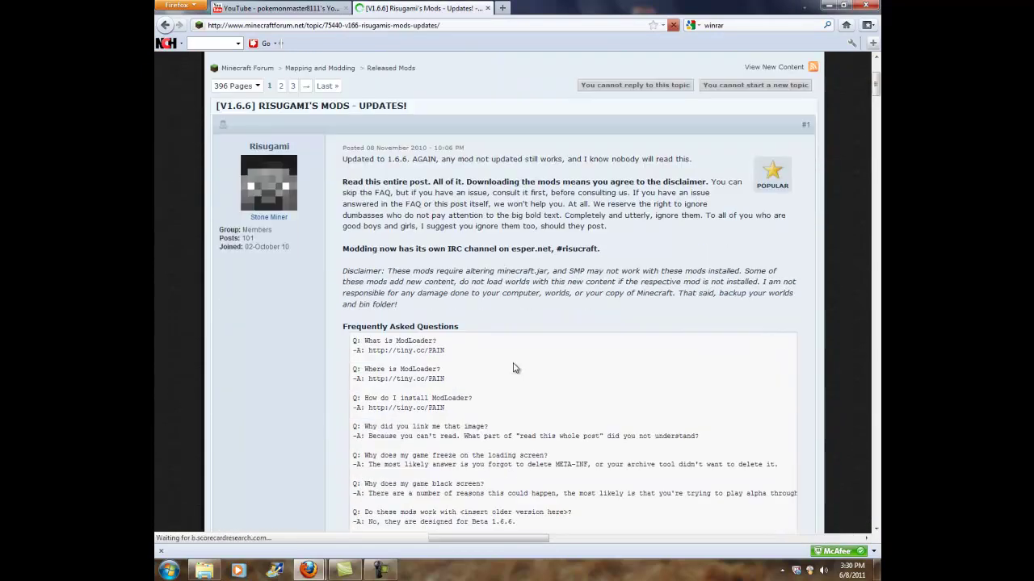
scroll(513, 369, "down", 10)
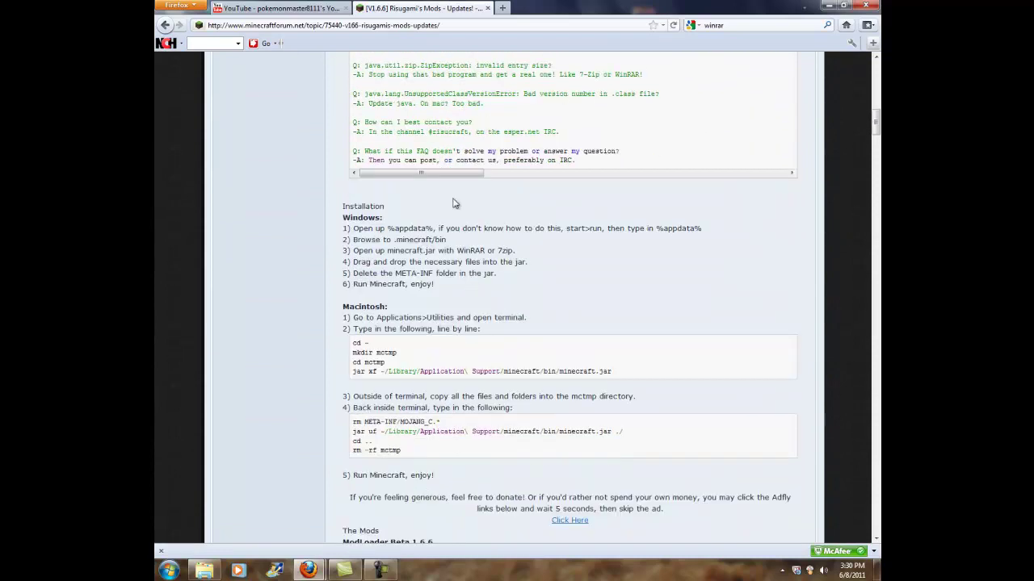
scroll(441, 399, "down", 3)
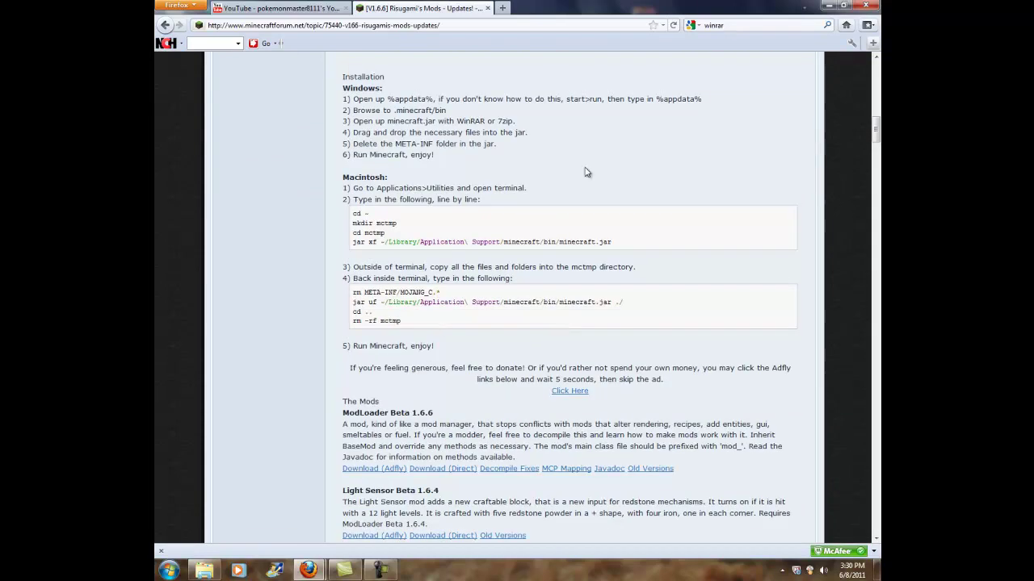
scroll(553, 450, "down", 2)
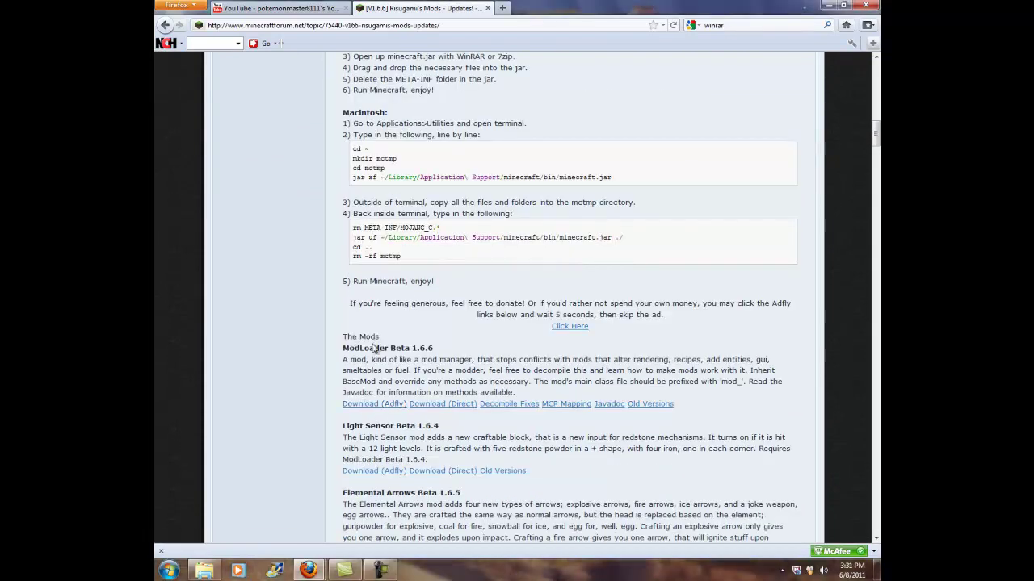
left_click_drag(344, 341, 429, 353)
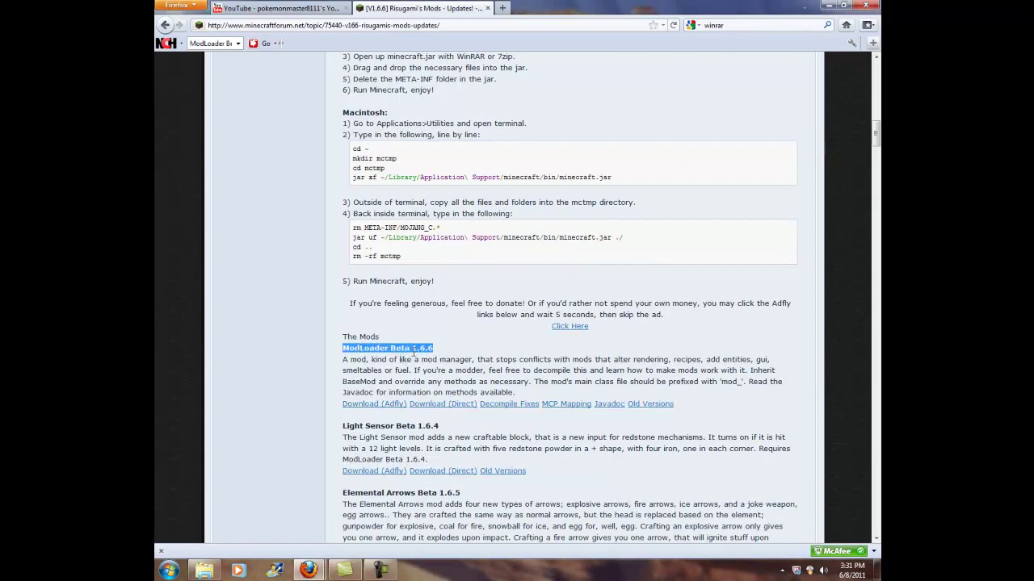
left_click(456, 350)
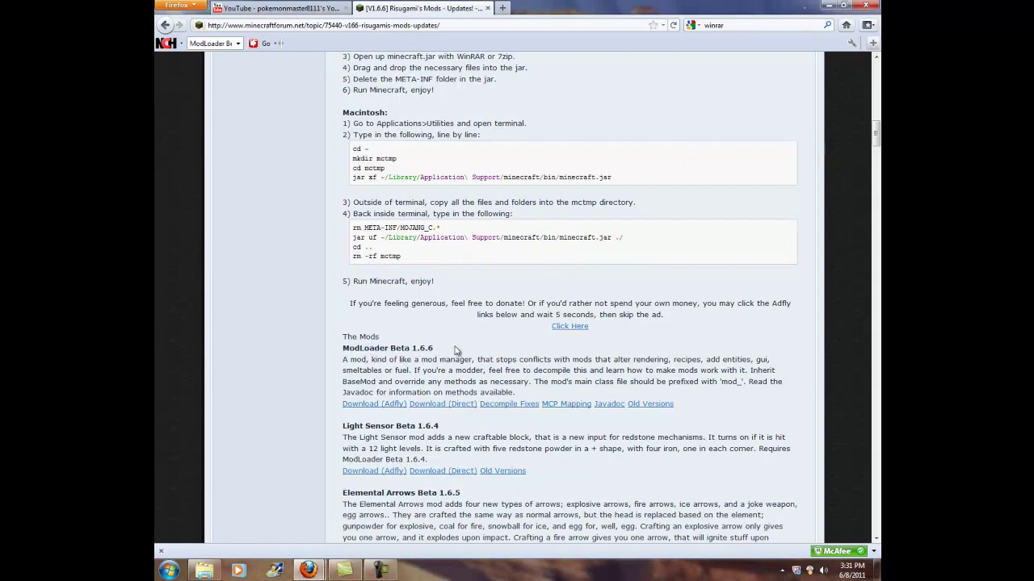
left_click(453, 409)
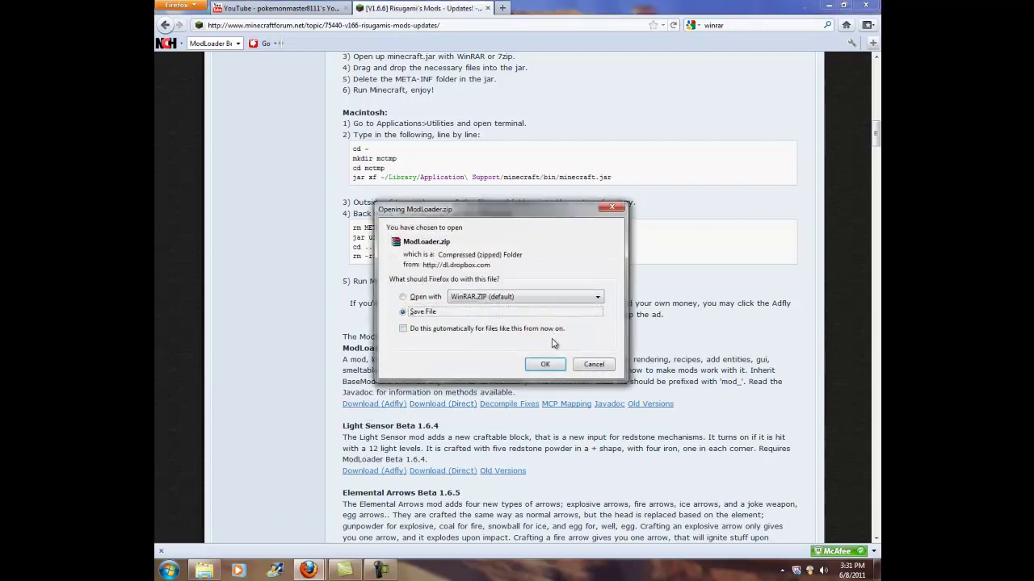
left_click(553, 369)
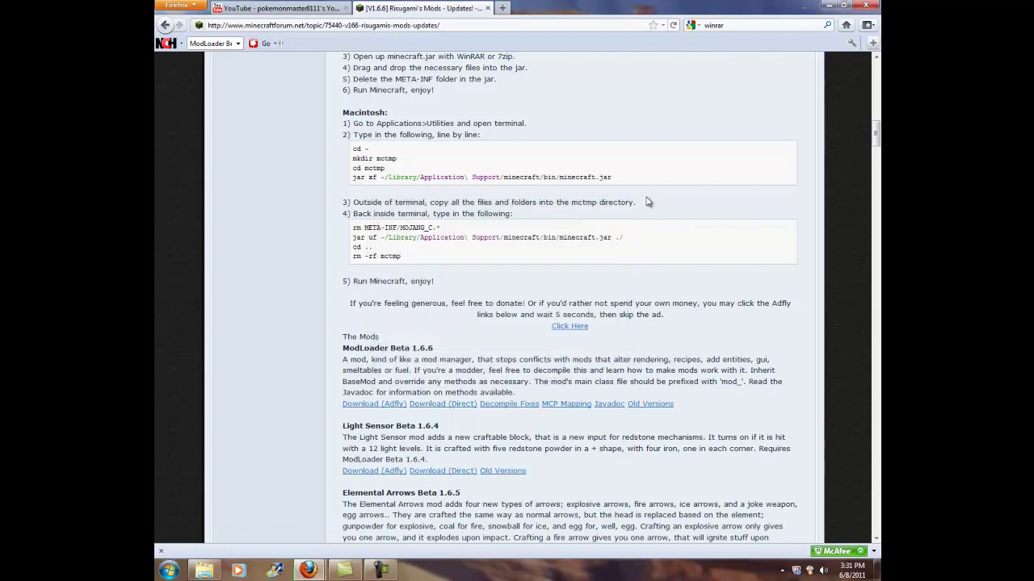
Step: Save AudioMod.zip from the AudioMod Beta 1.6.5 direct download
scroll(488, 443, "down", 3)
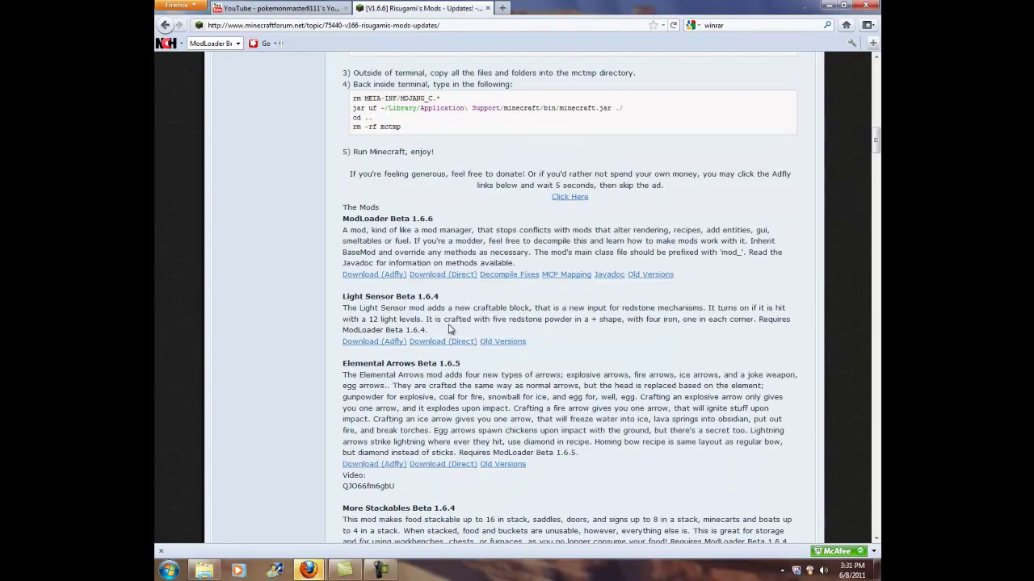
scroll(488, 360, "down", 3)
scroll(460, 358, "down", 5)
scroll(388, 412, "down", 3)
left_click_drag(339, 287, 434, 295)
left_click(444, 294)
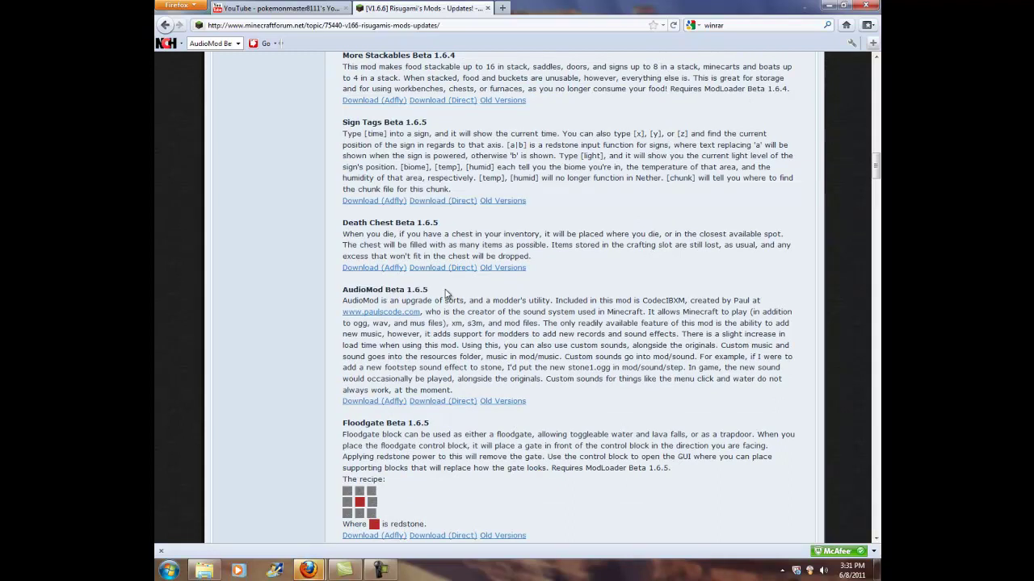
left_click(457, 404)
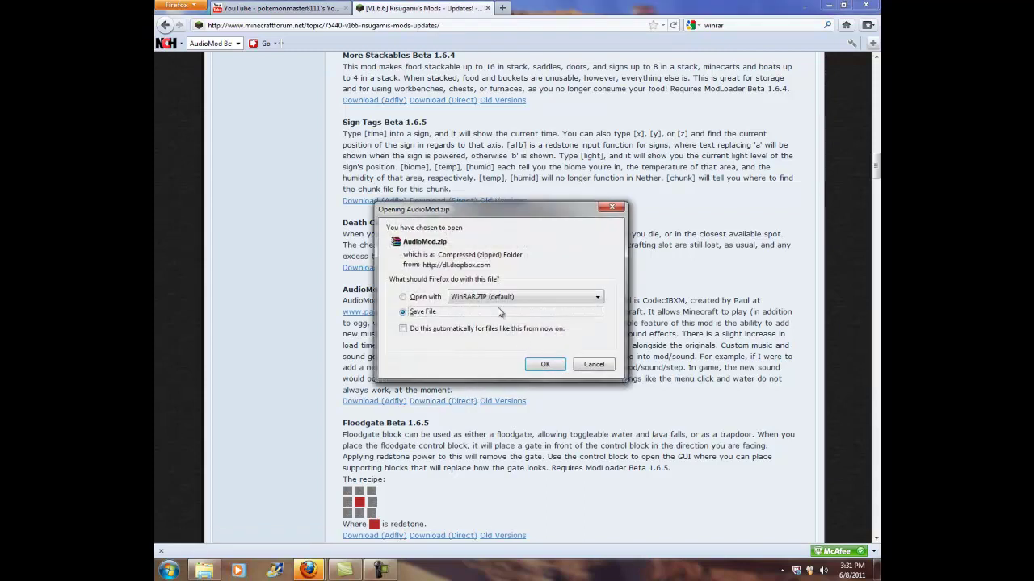
left_click(547, 364)
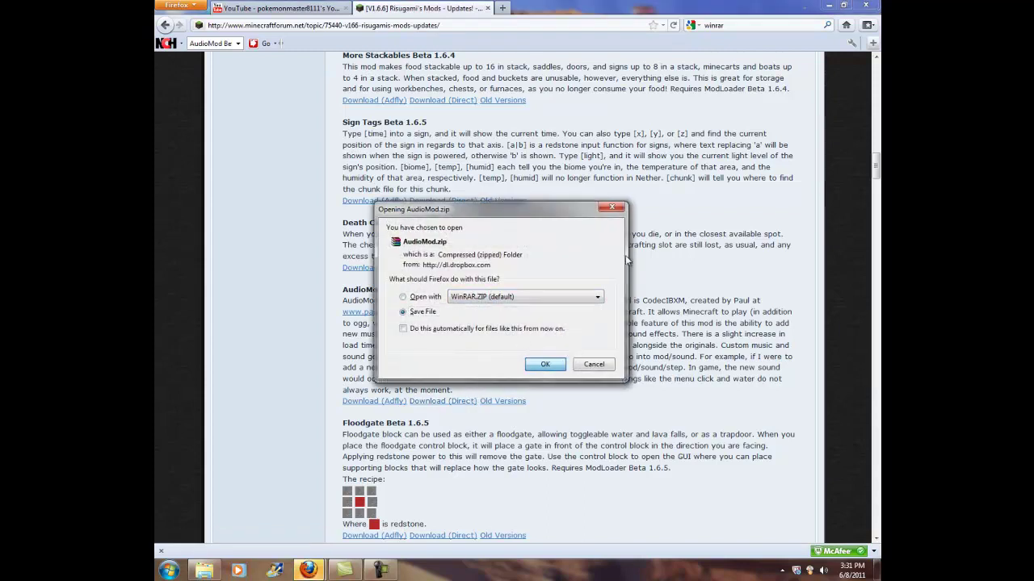
Step: Move ModLoader.zip and AudioMod.zip onto the desktop, close the downloads list, and tidy the icons
left_click(828, 6)
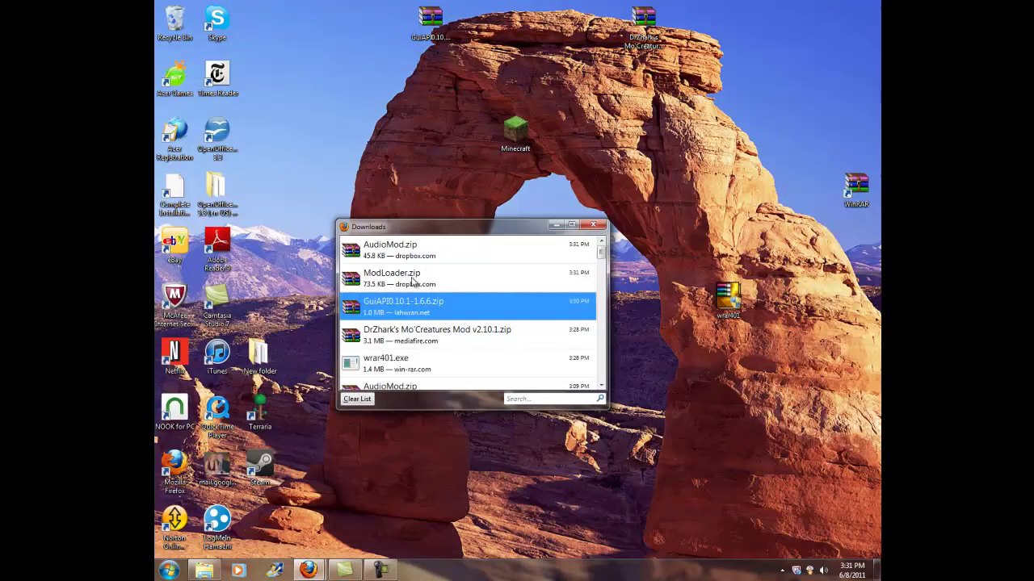
mouse_move(415, 278)
left_mouse_down()
mouse_move(440, 56)
mouse_move(436, 95)
left_mouse_up()
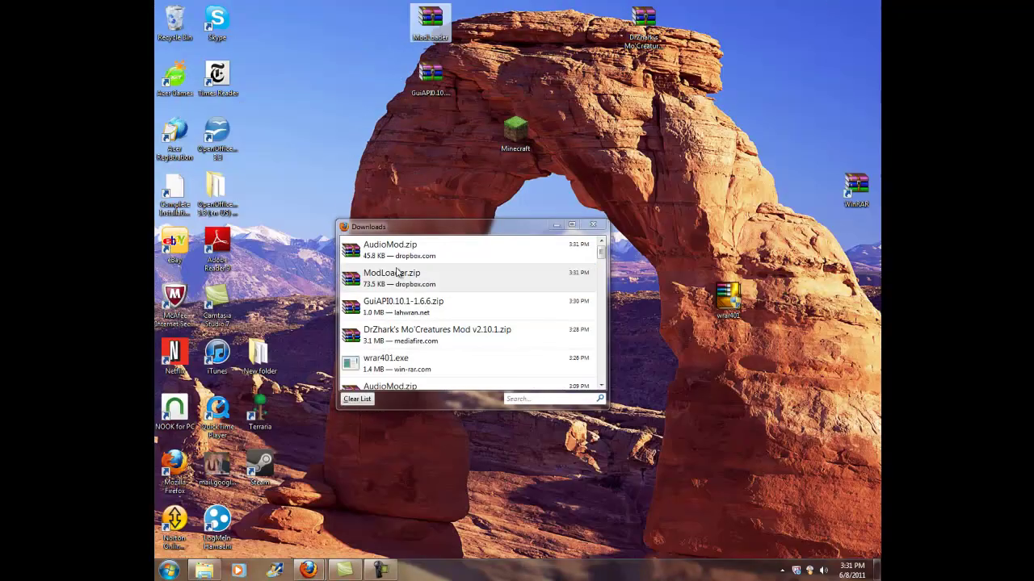
left_click_drag(400, 257, 432, 133)
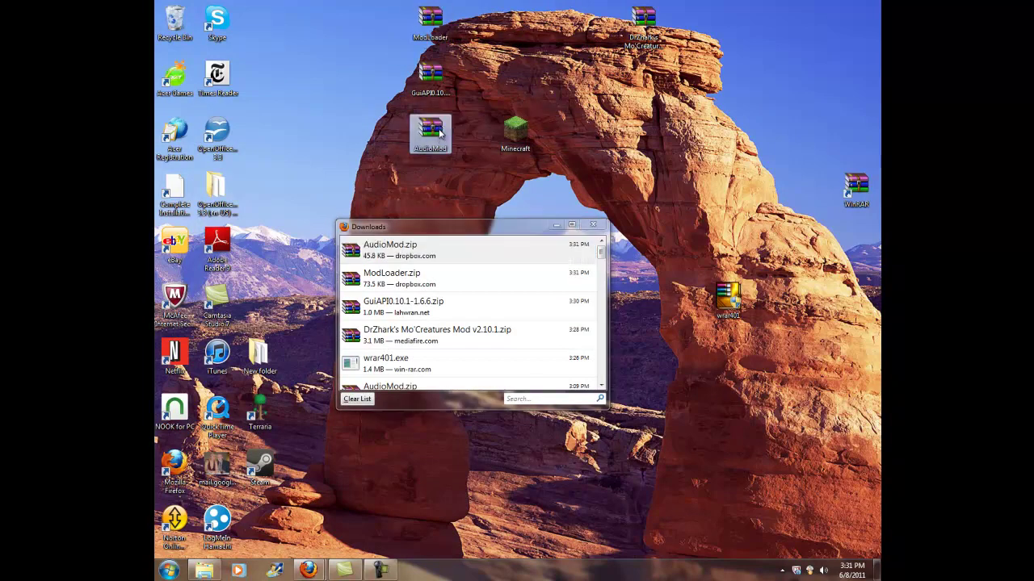
left_click(594, 227)
left_click_drag(515, 133, 333, 287)
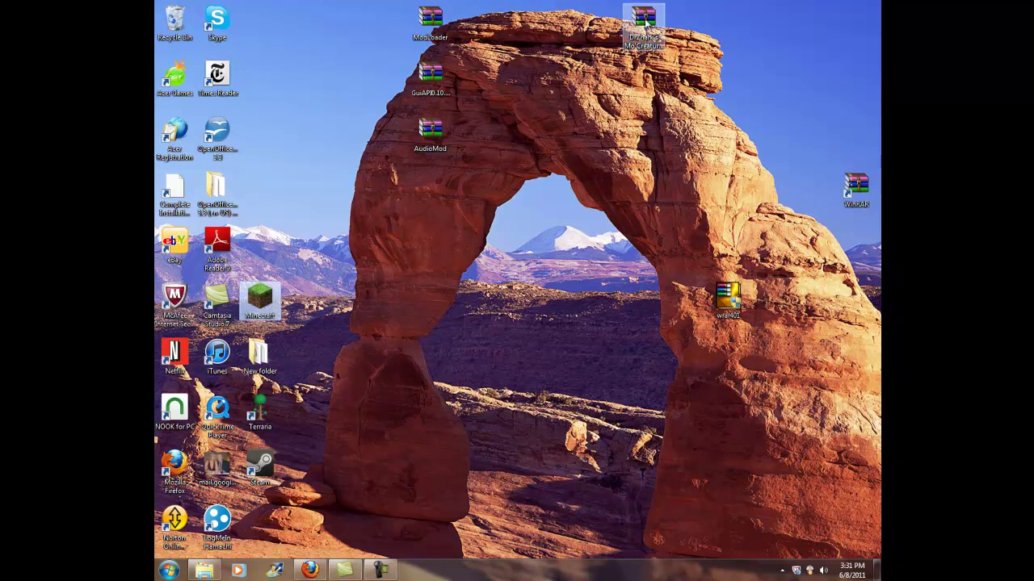
left_click_drag(644, 20, 601, 20)
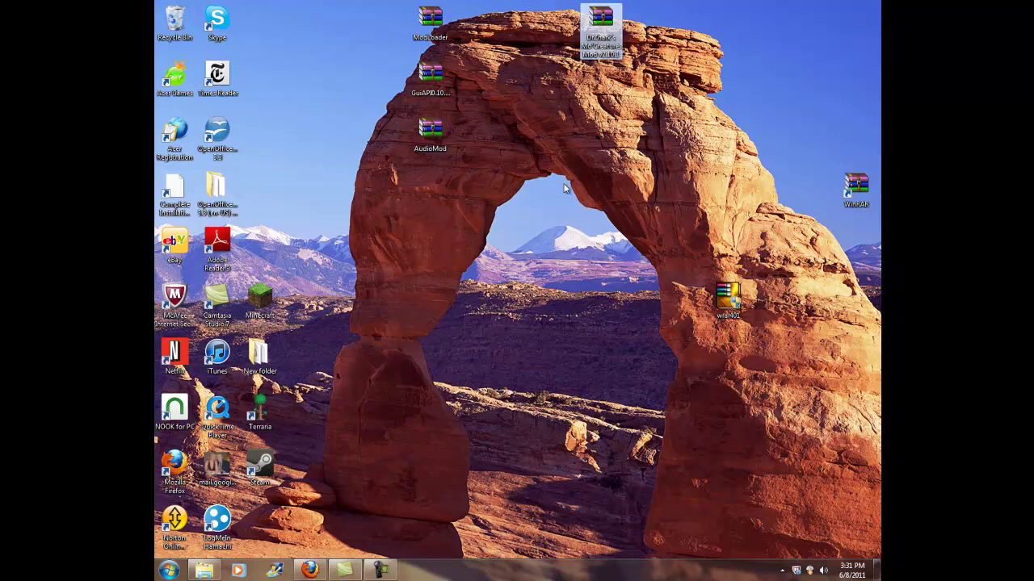
Step: Search 'run' from Start and run %appdata% to open the Roaming folder
left_click(168, 570)
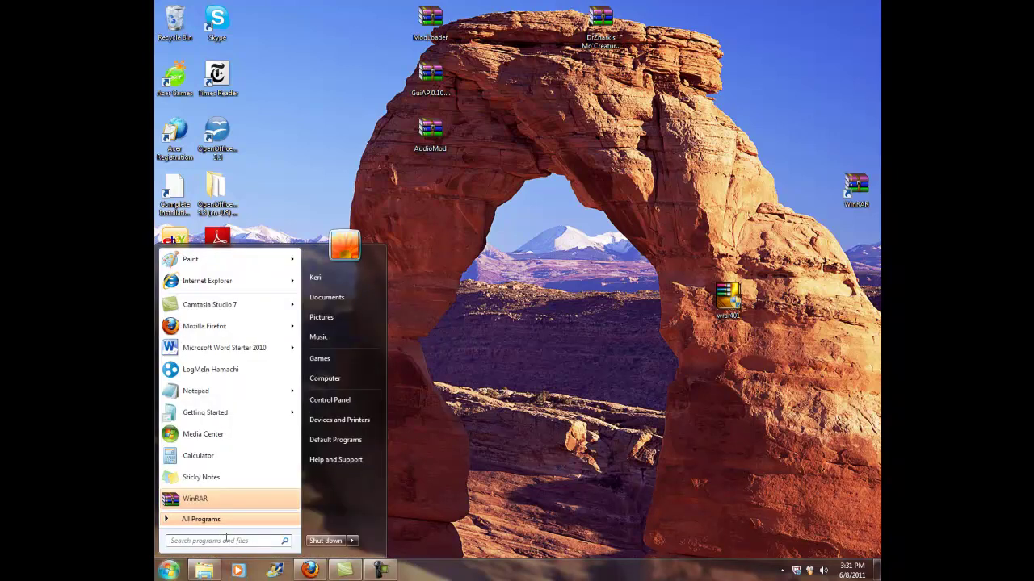
left_click(226, 538)
type("run")
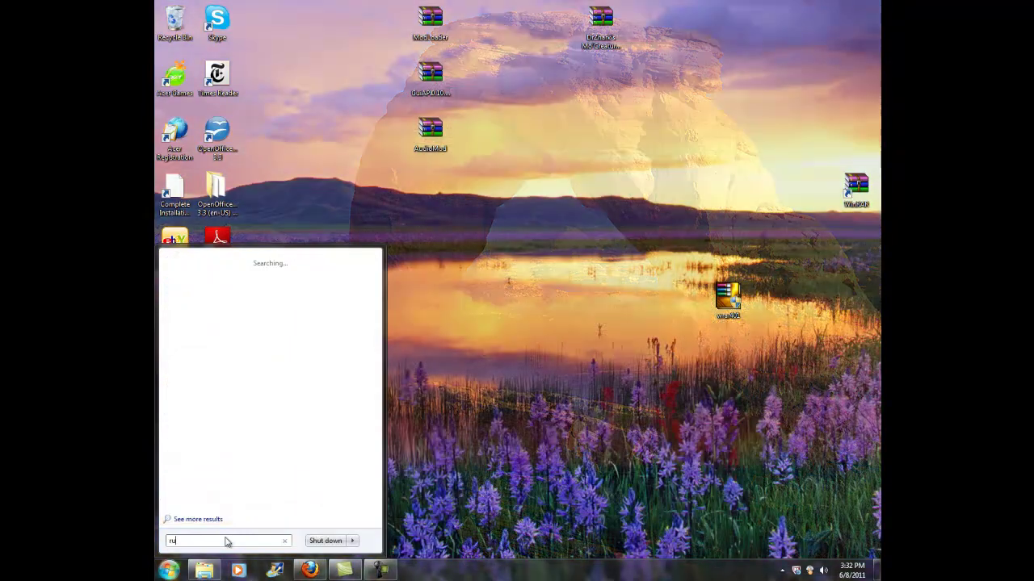
key("Return")
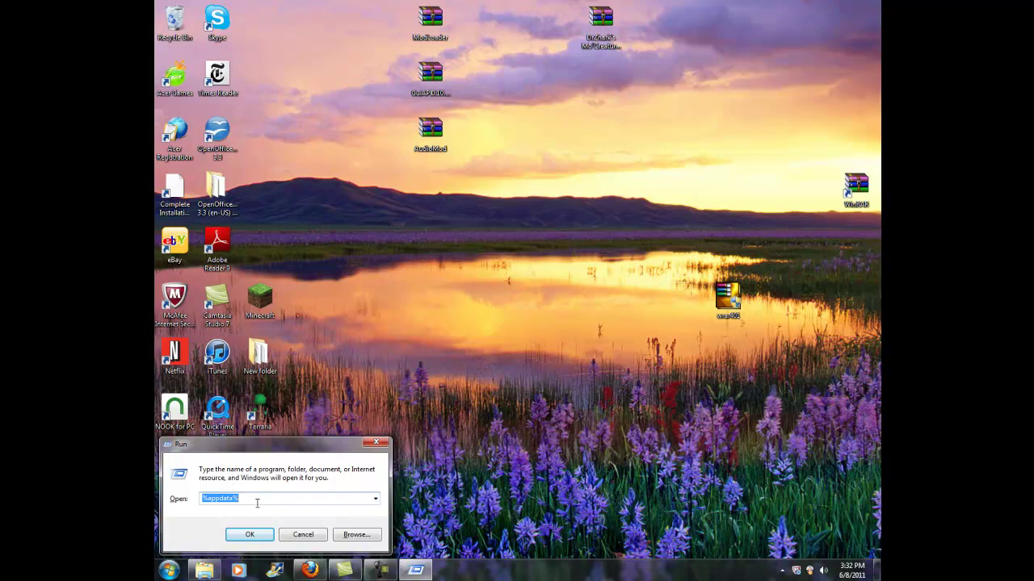
left_click(257, 503)
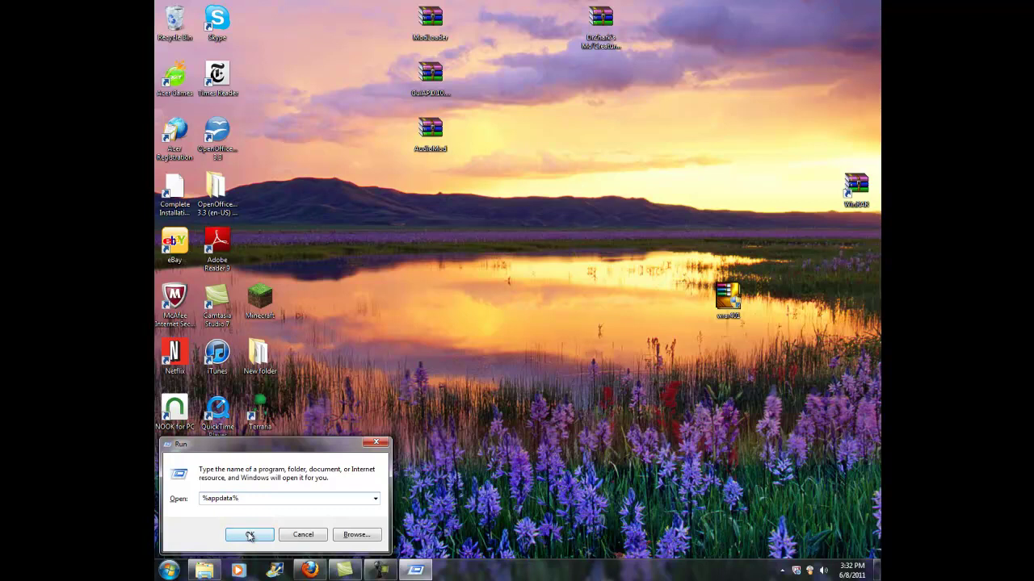
left_click(249, 534)
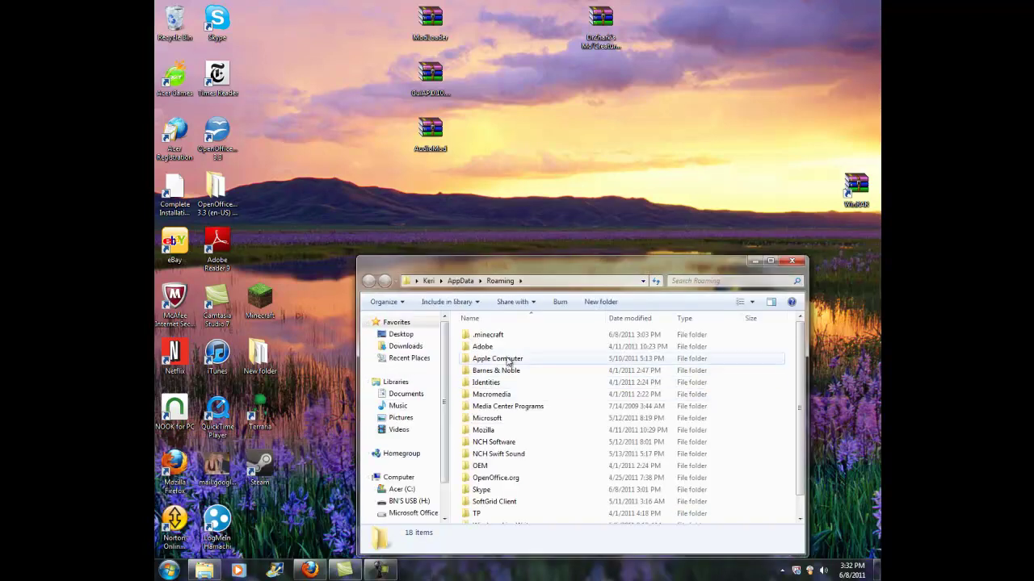
Step: Copy the saves folder from .minecraft onto the desktop as a backup
left_click(524, 339)
double_click(523, 339)
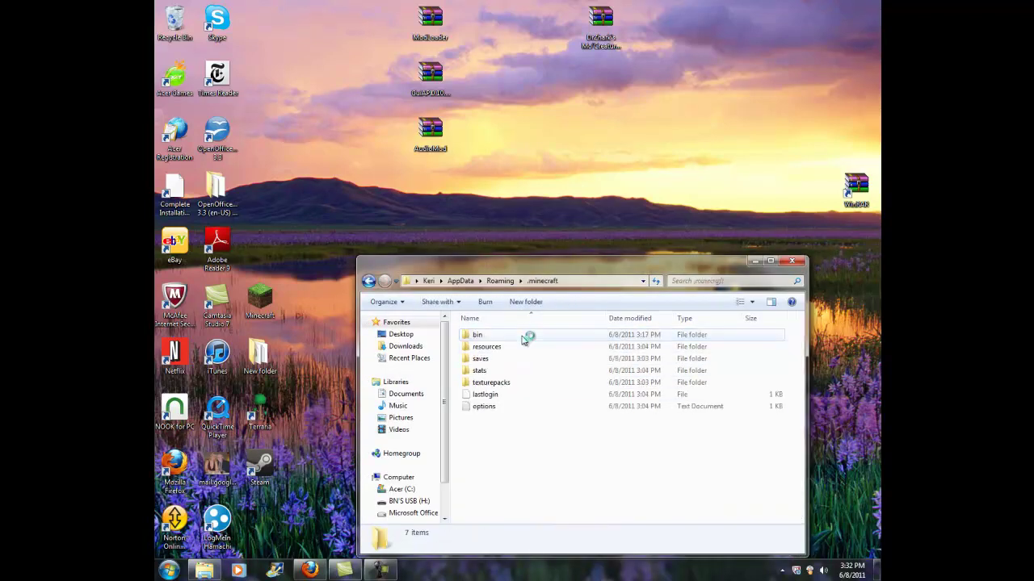
double_click(491, 363)
left_click(368, 281)
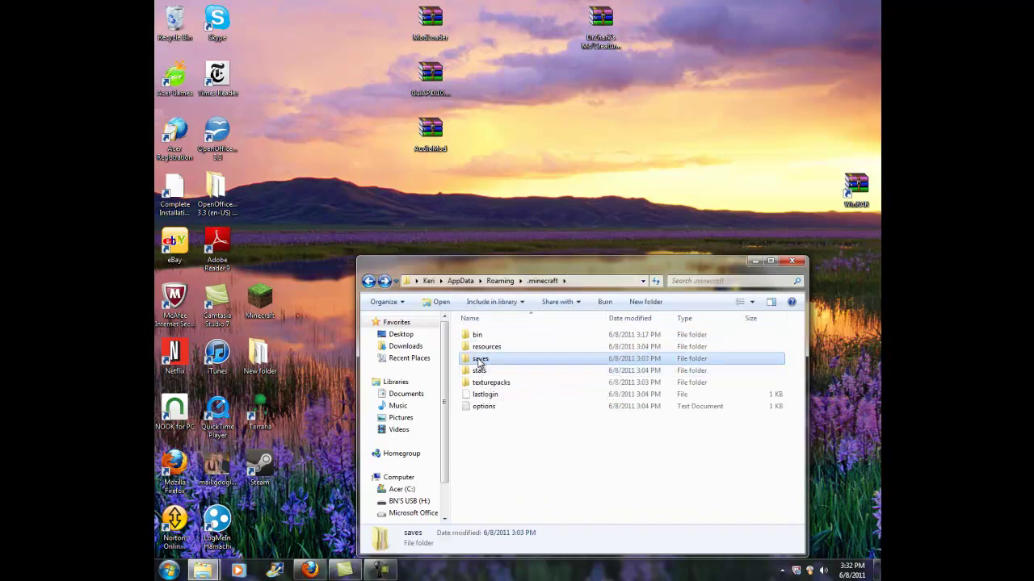
left_click_drag(478, 363, 611, 177)
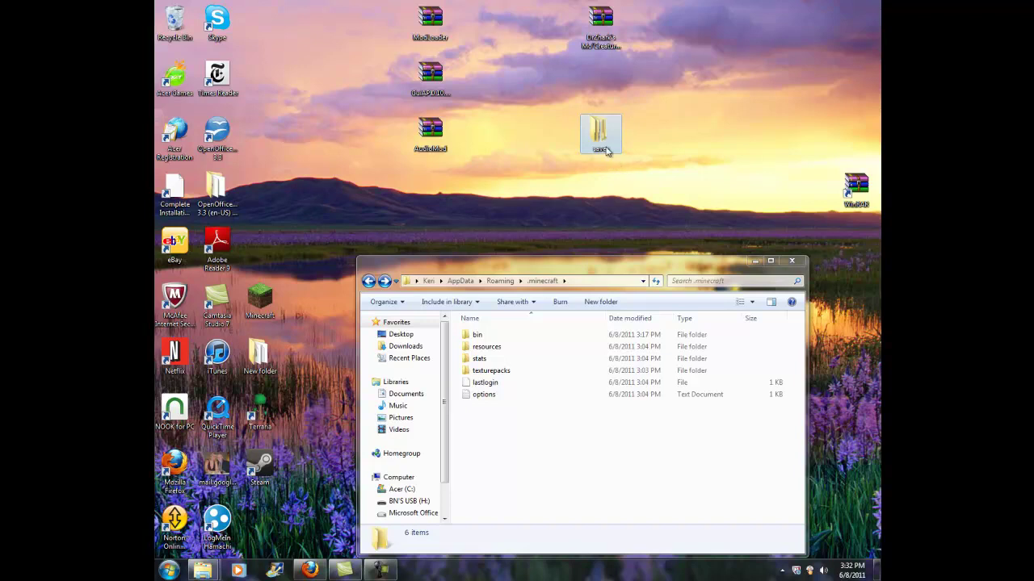
double_click(604, 160)
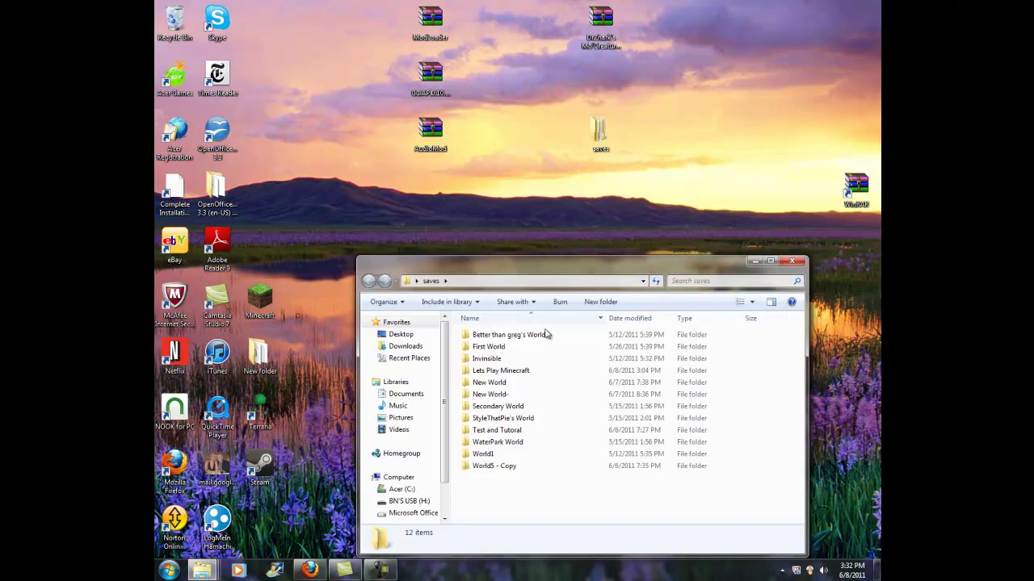
left_click(796, 264)
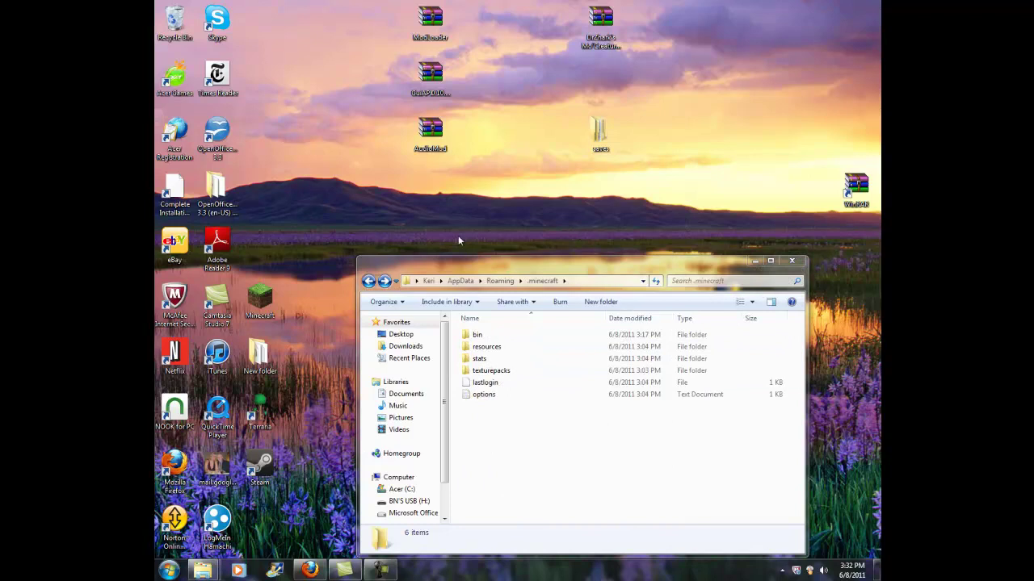
Step: Delete the .minecraft folder from Roaming to the Recycle Bin
left_click(368, 281)
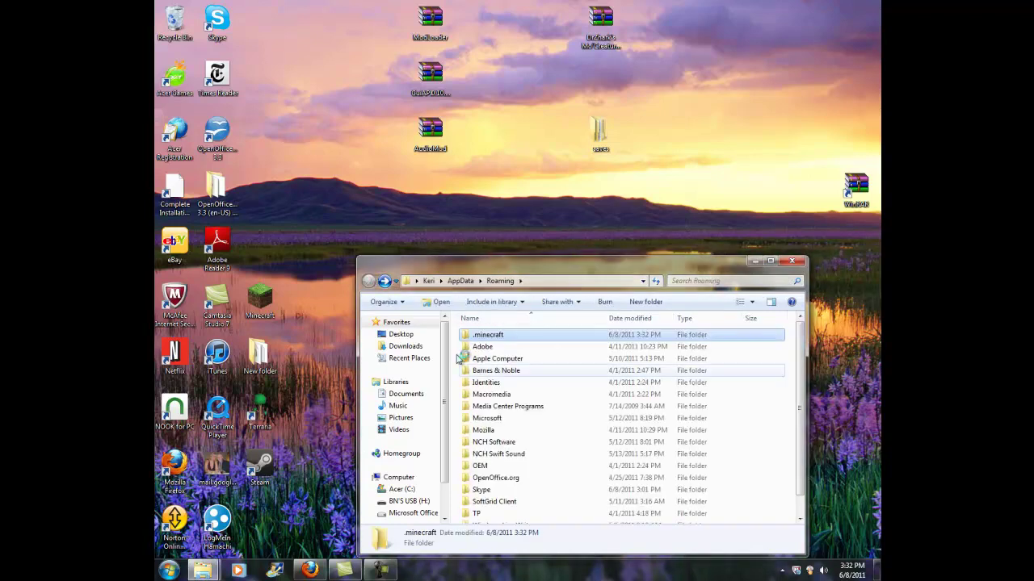
right_click(528, 334)
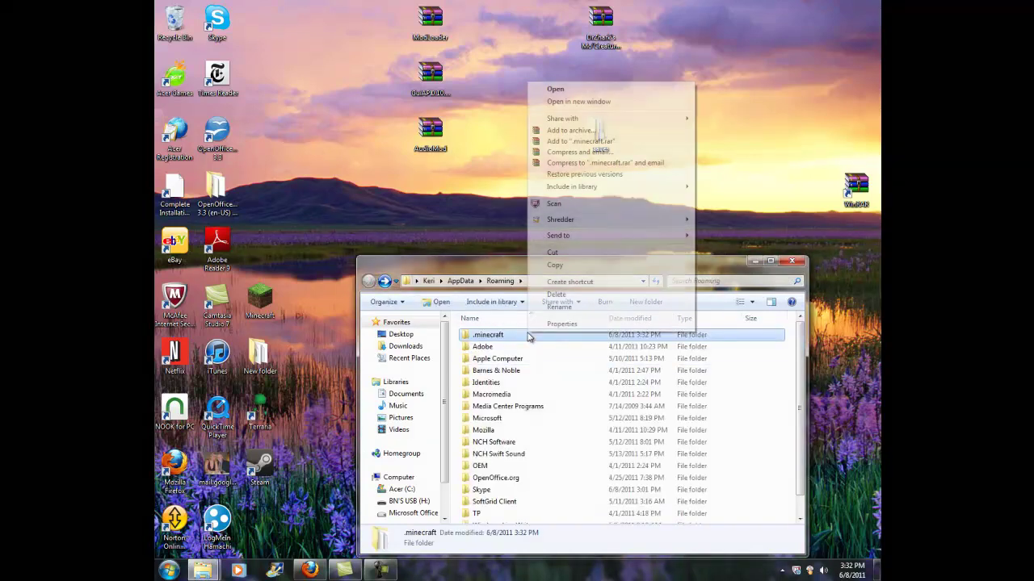
left_click(566, 295)
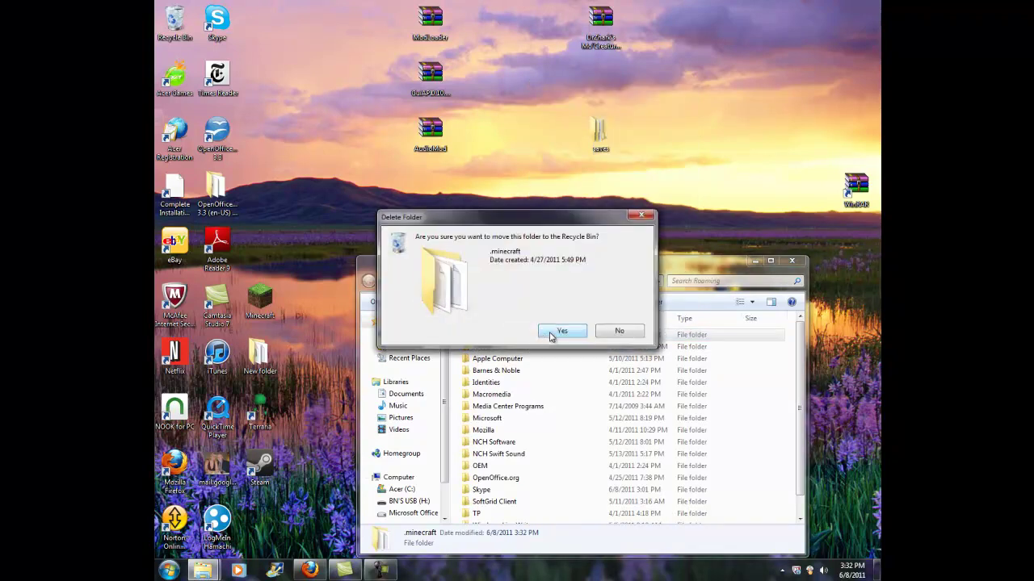
left_click(554, 333)
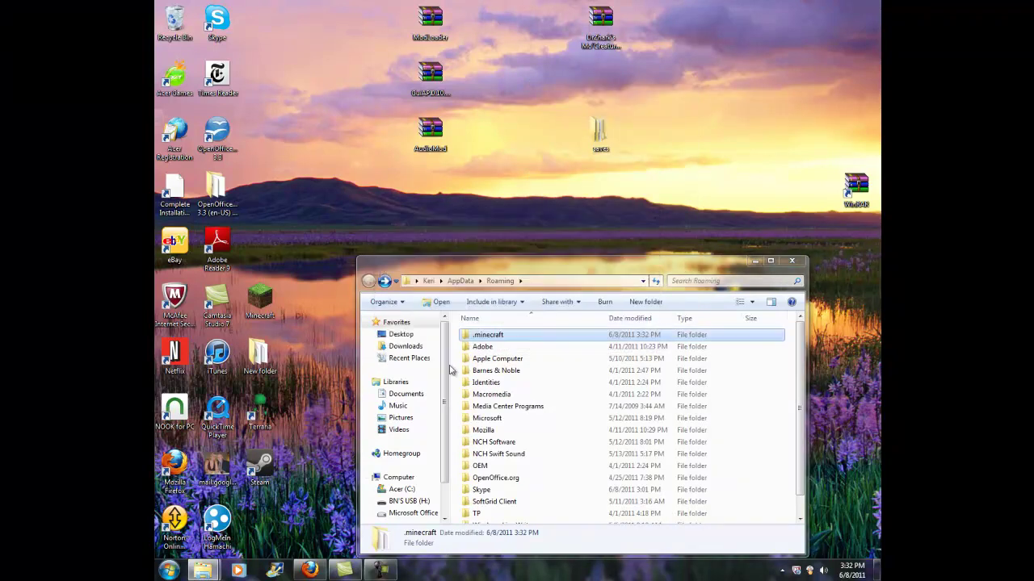
Step: Launch Minecraft from the desktop and log in with the account username
left_click(753, 261)
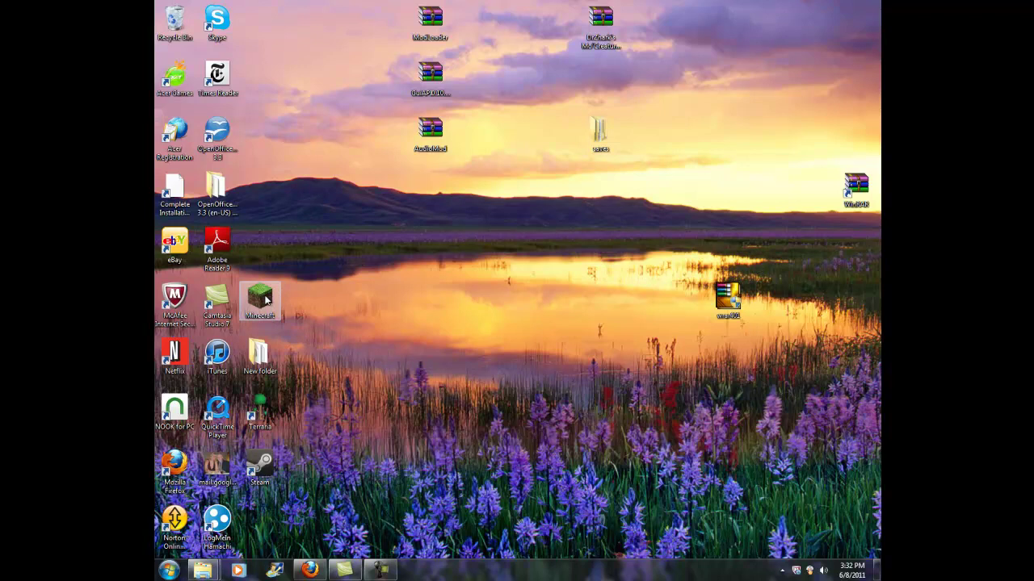
double_click(265, 300)
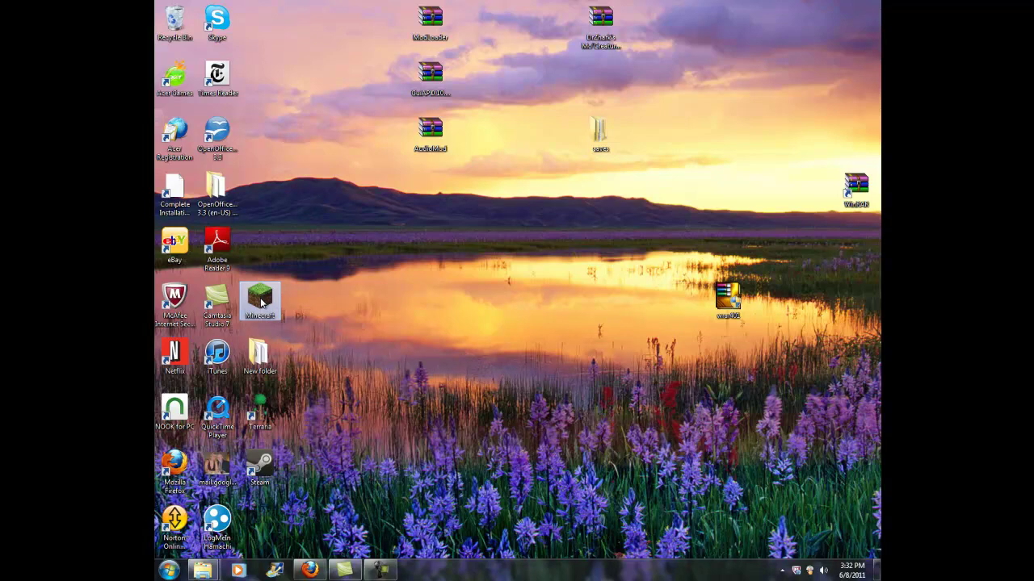
double_click(260, 302)
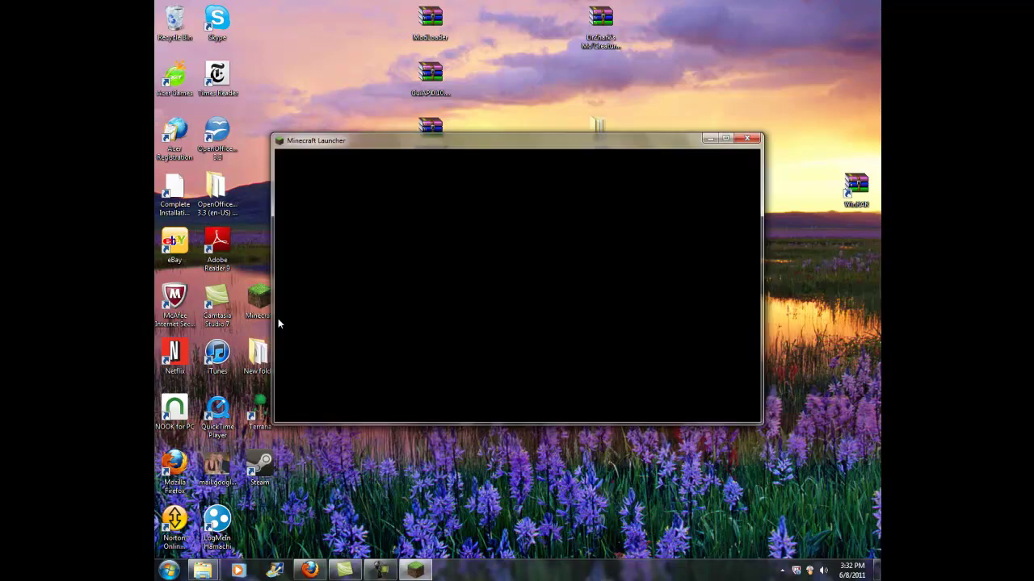
left_click(669, 380)
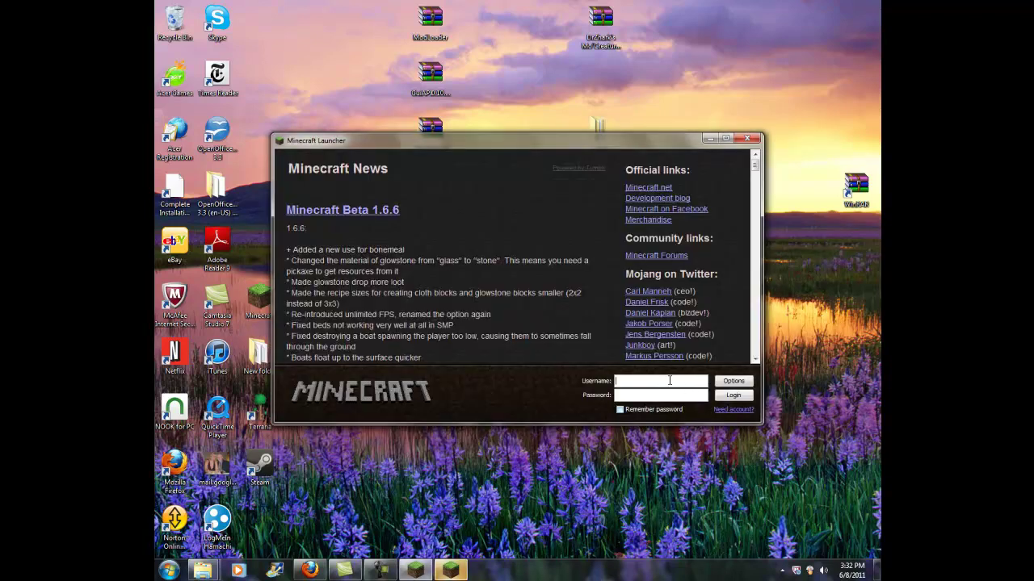
type("pokemonmas")
type("ter8")
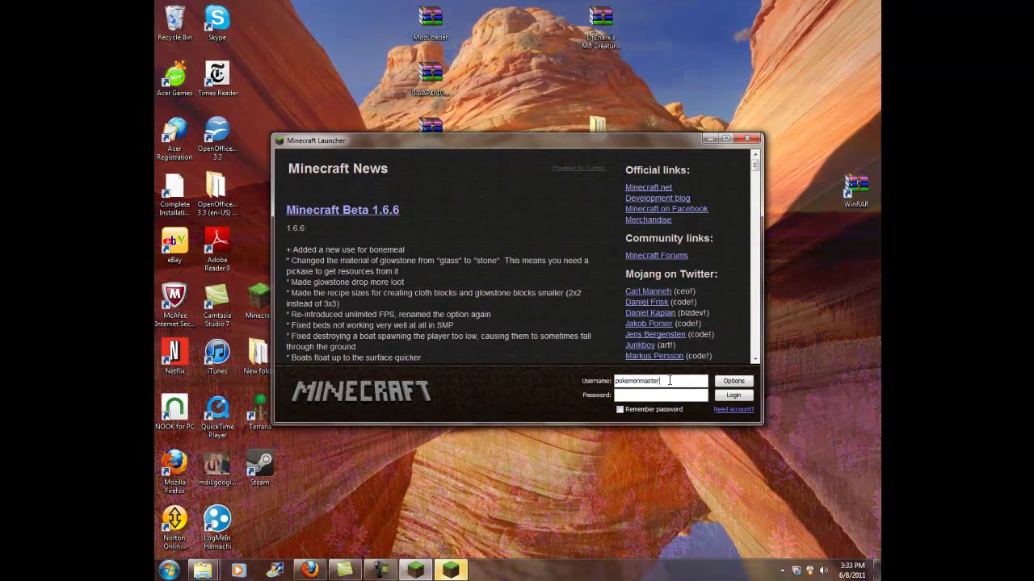
type("1")
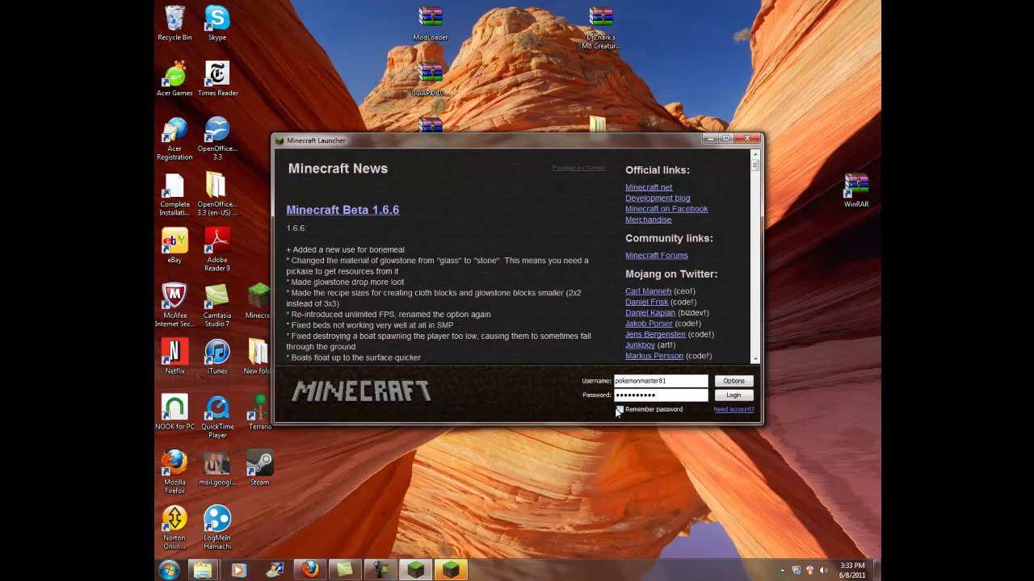
left_click(734, 395)
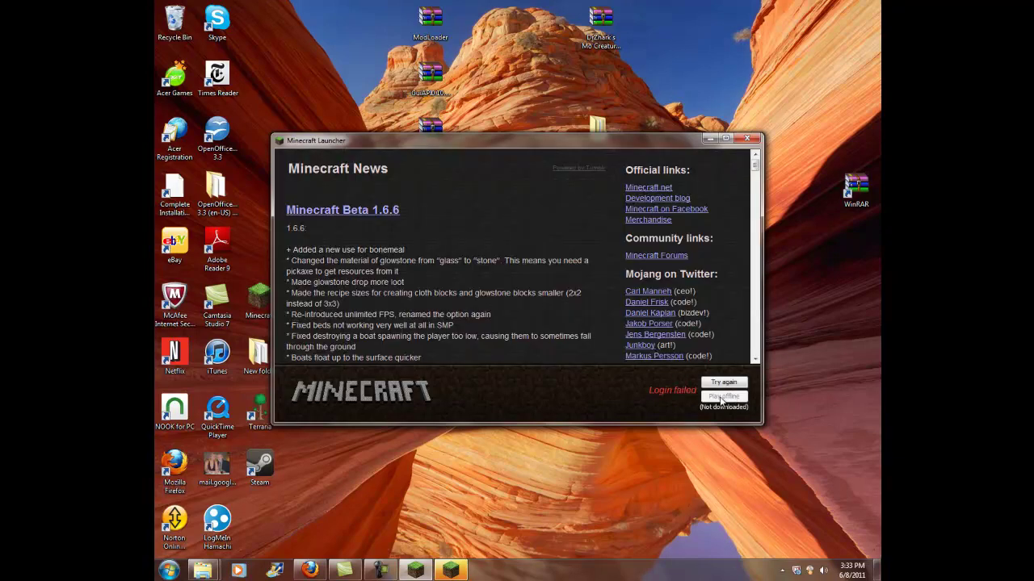
Step: Retry the login, replacing the old password with the re-entered account password
left_click(723, 382)
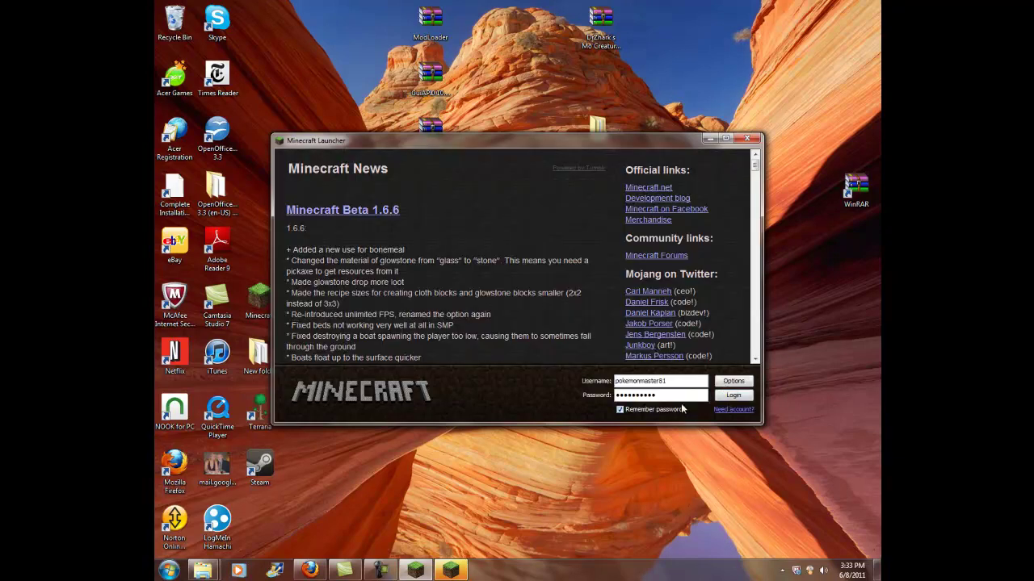
left_click_drag(682, 400, 577, 408)
type("**********")
Step: Log in again, then close the launcher news window and the updater stalled at 32%
left_click(731, 395)
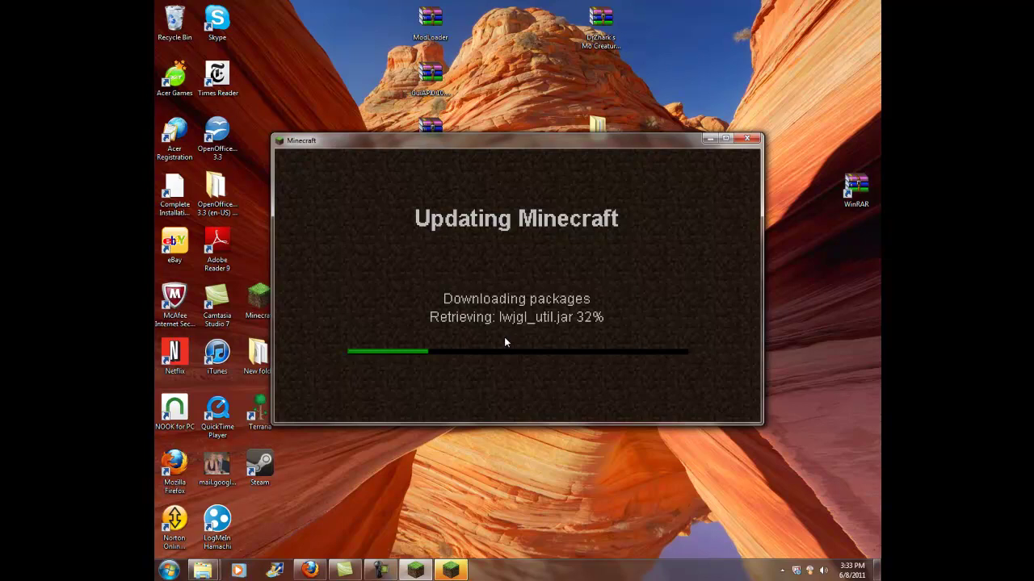
mouse_move(563, 142)
left_mouse_down()
mouse_move(638, 316)
mouse_move(633, 337)
mouse_move(560, 165)
left_mouse_up()
left_click(752, 142)
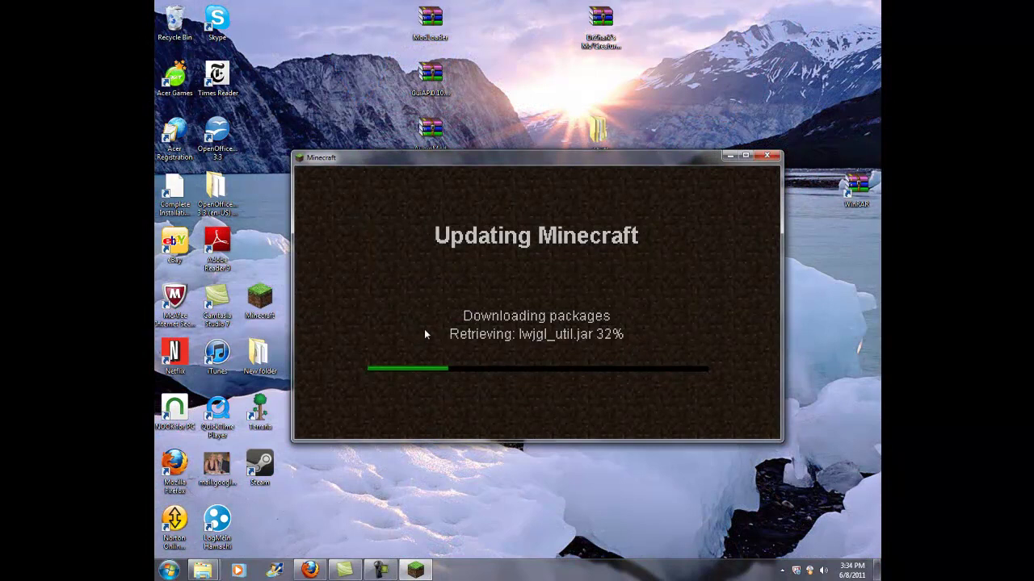
mouse_move(457, 167)
left_mouse_down()
mouse_move(491, 320)
mouse_move(478, 190)
left_mouse_up()
left_click(788, 181)
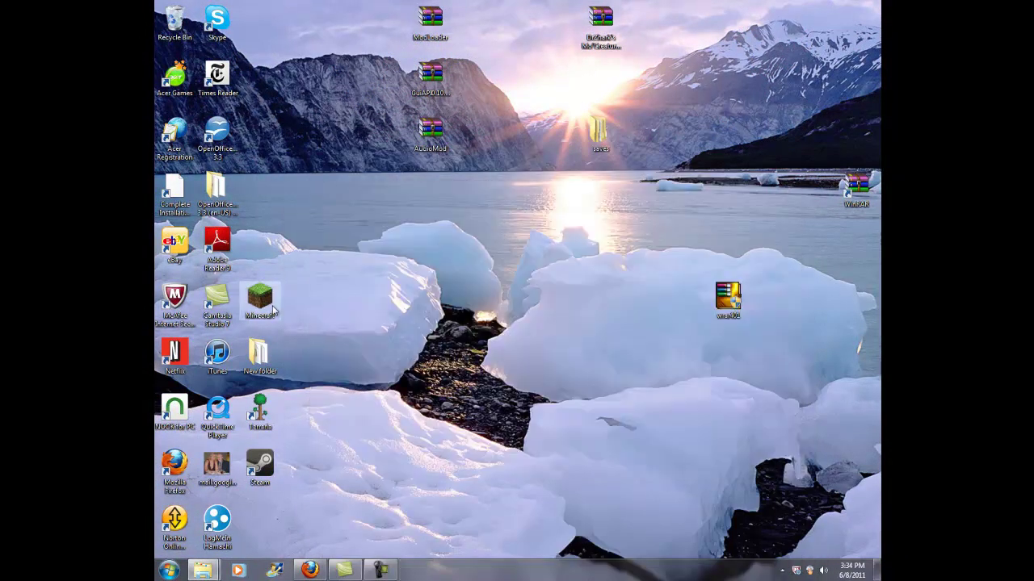
left_click(272, 307)
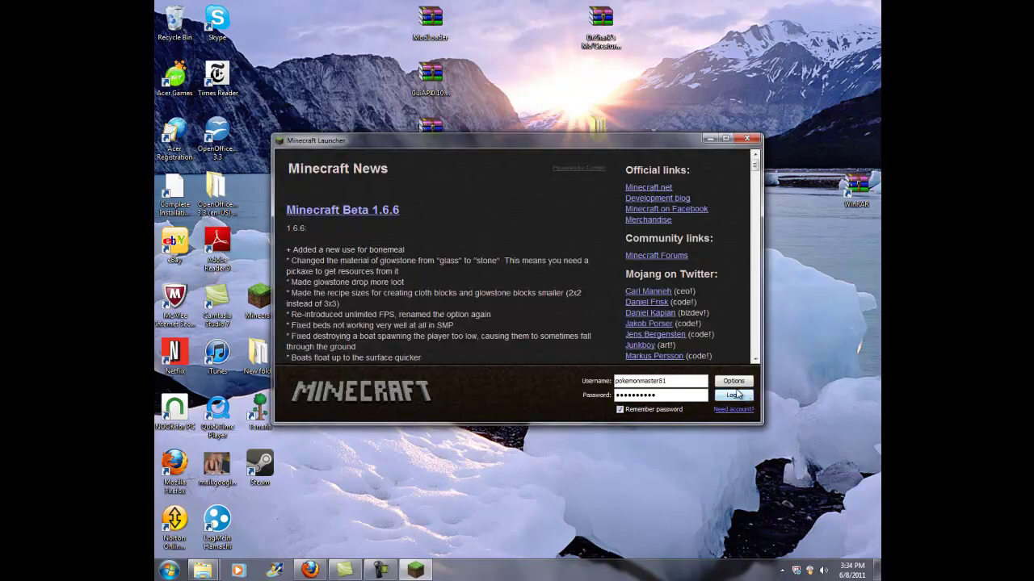
Step: Log in with the saved account after a retry and accept the new game update
left_click(733, 395)
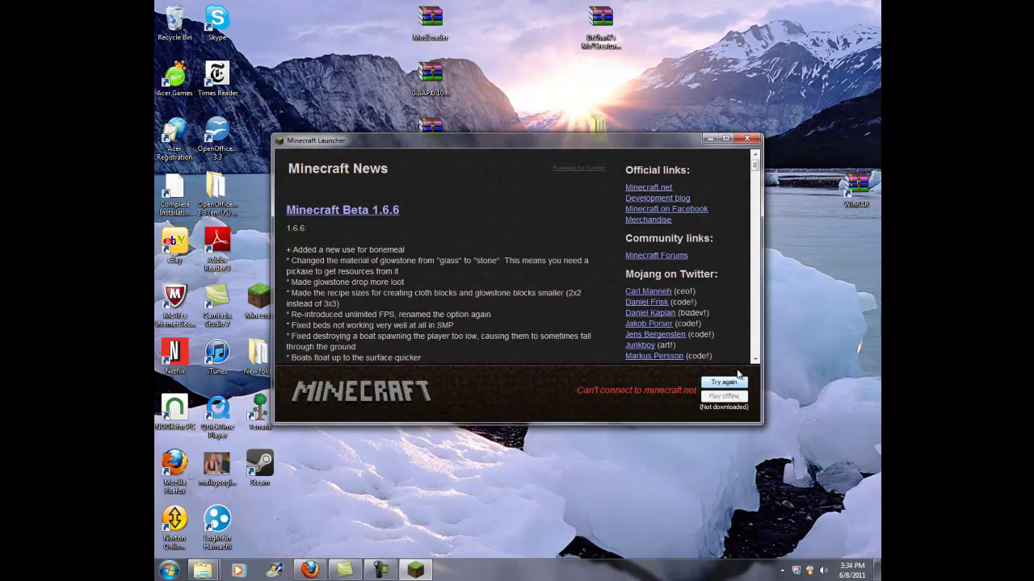
left_click(724, 385)
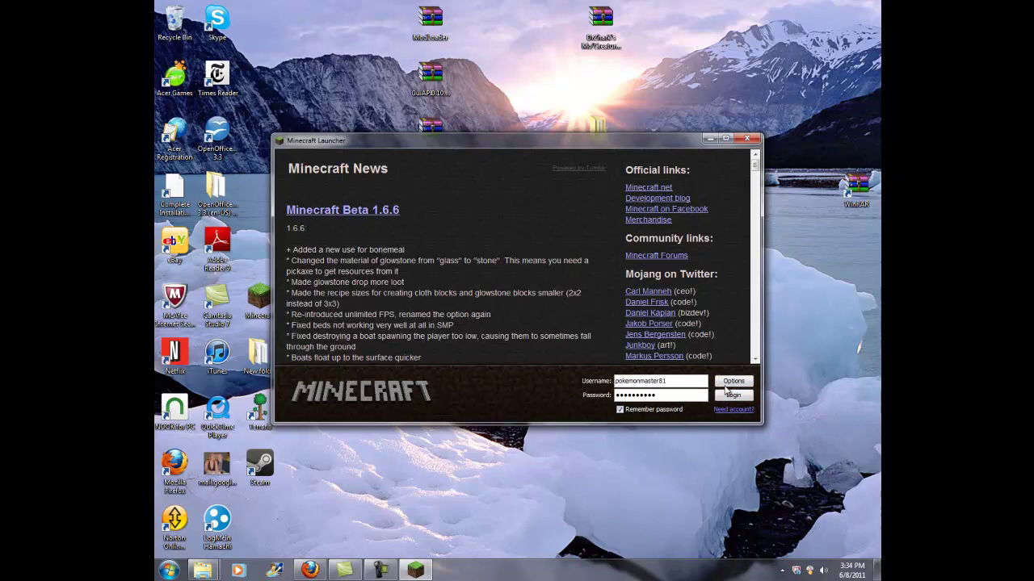
left_click(723, 395)
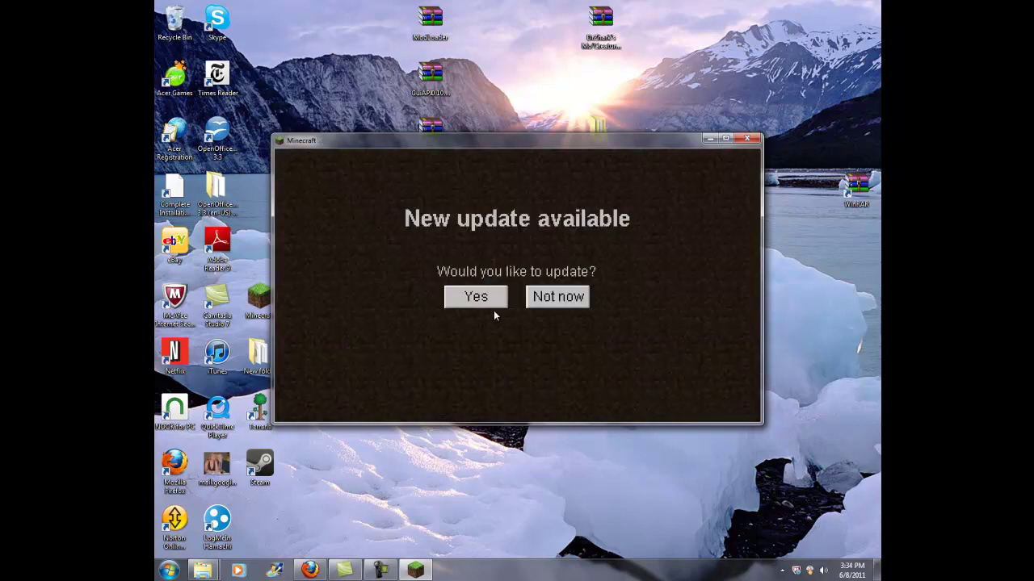
left_click(473, 299)
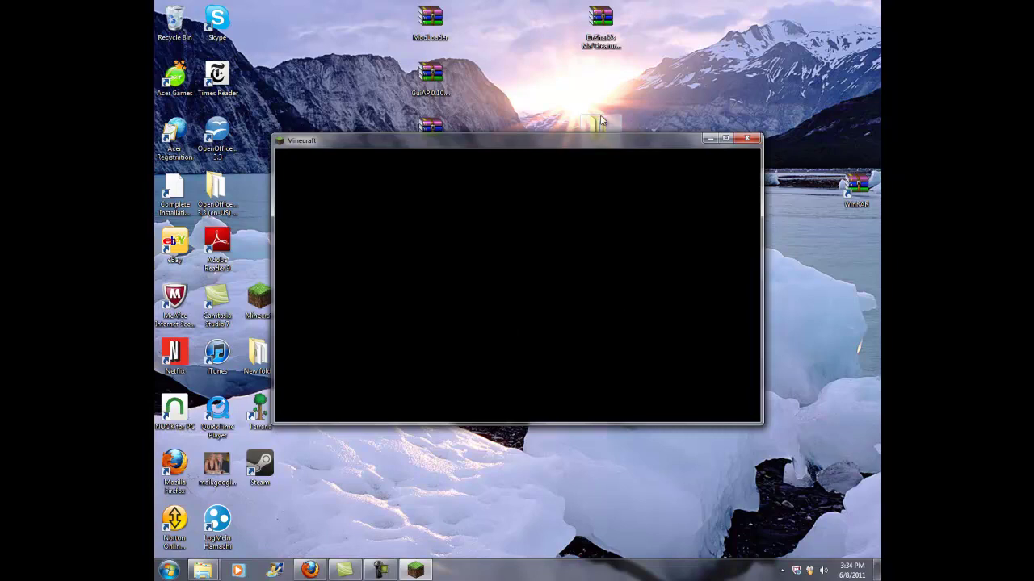
Step: Force-close the frozen, not-responding Minecraft game window
left_click_drag(440, 147, 446, 154)
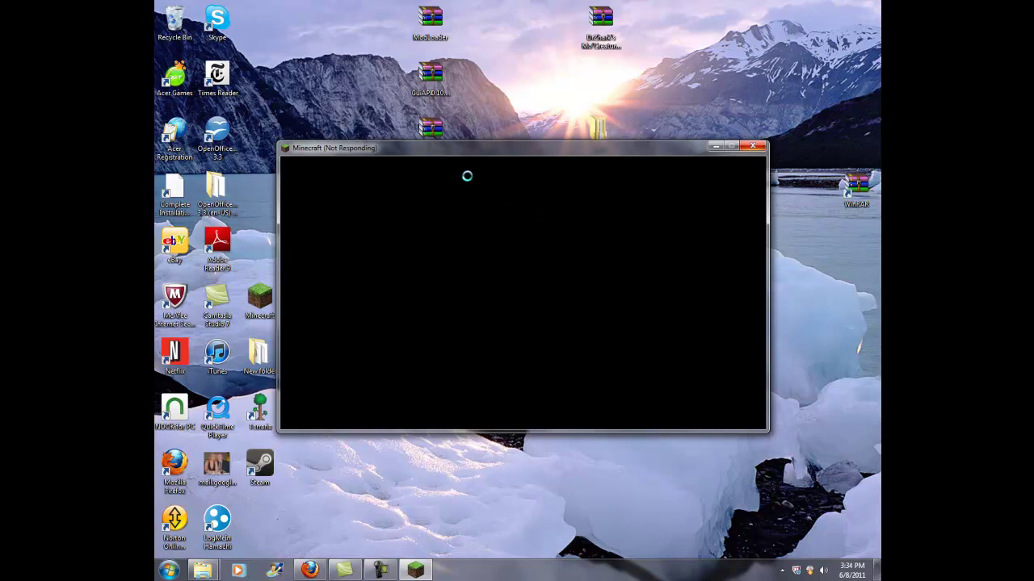
left_click_drag(532, 163, 544, 252)
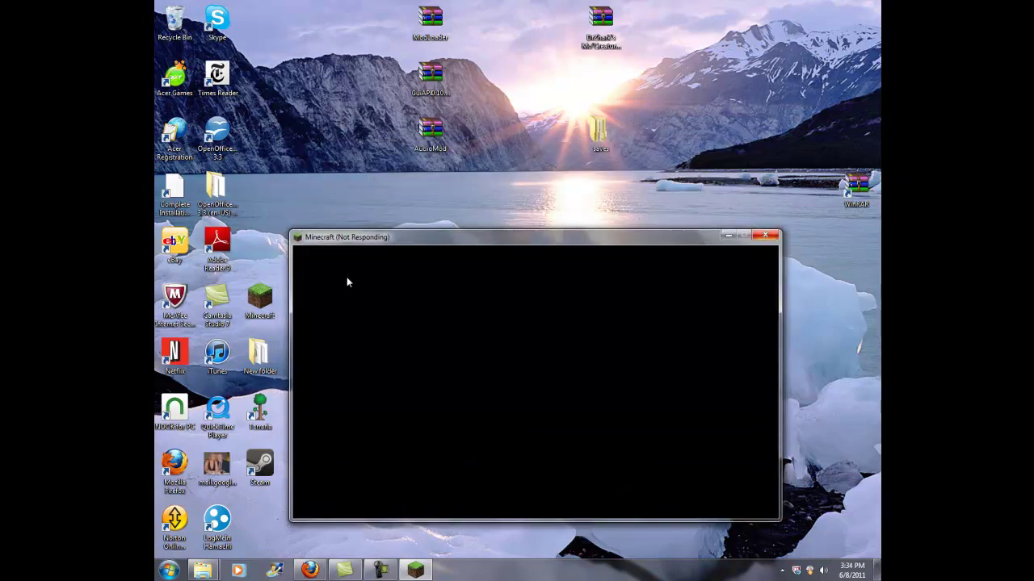
left_click(765, 235)
left_click(485, 390)
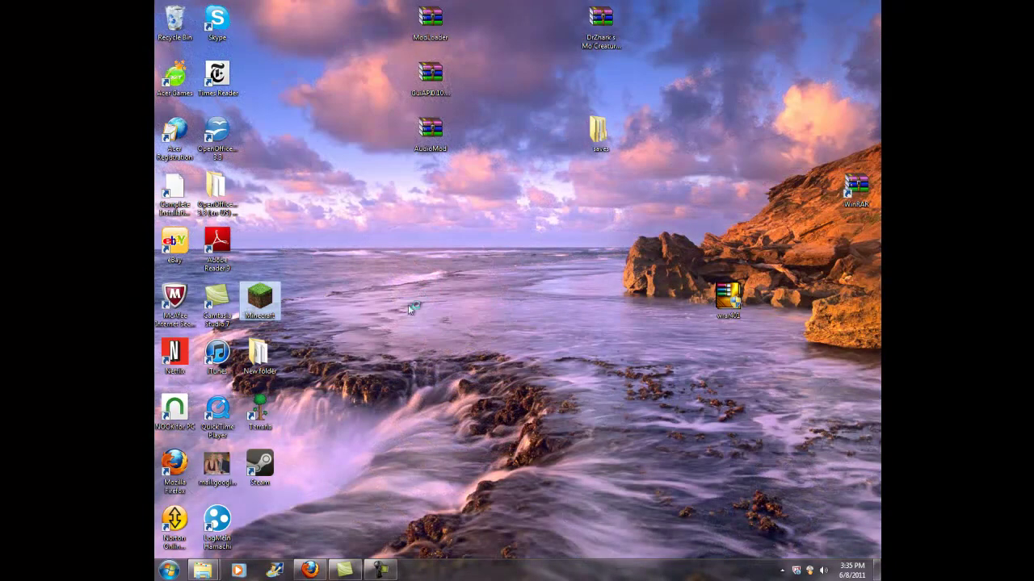
Step: Launch Minecraft Beta 1.6.6, log in, check the empty Singleplayer world list, then quit the game
left_click(263, 316)
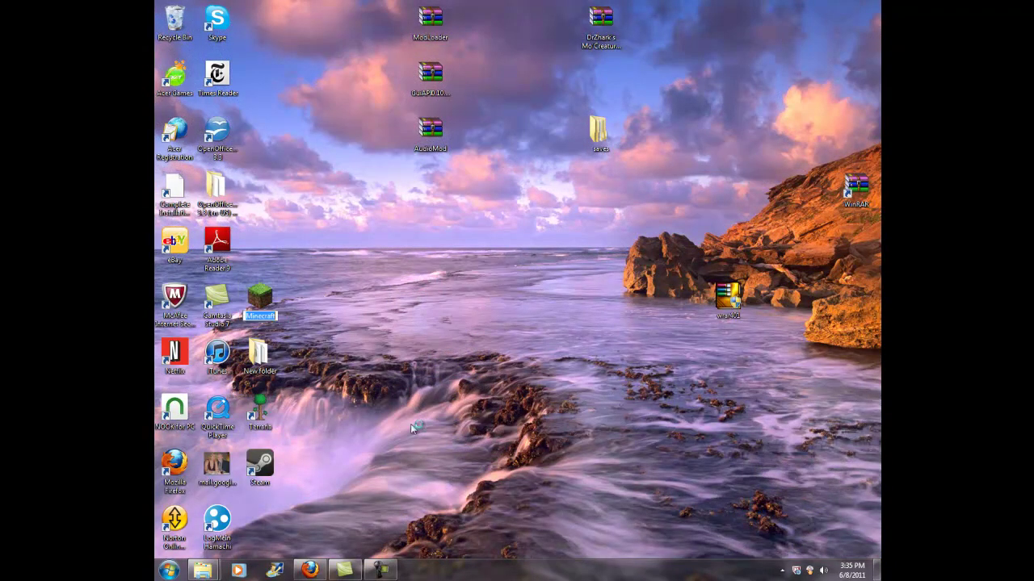
key("Return")
left_click(305, 319)
double_click(260, 297)
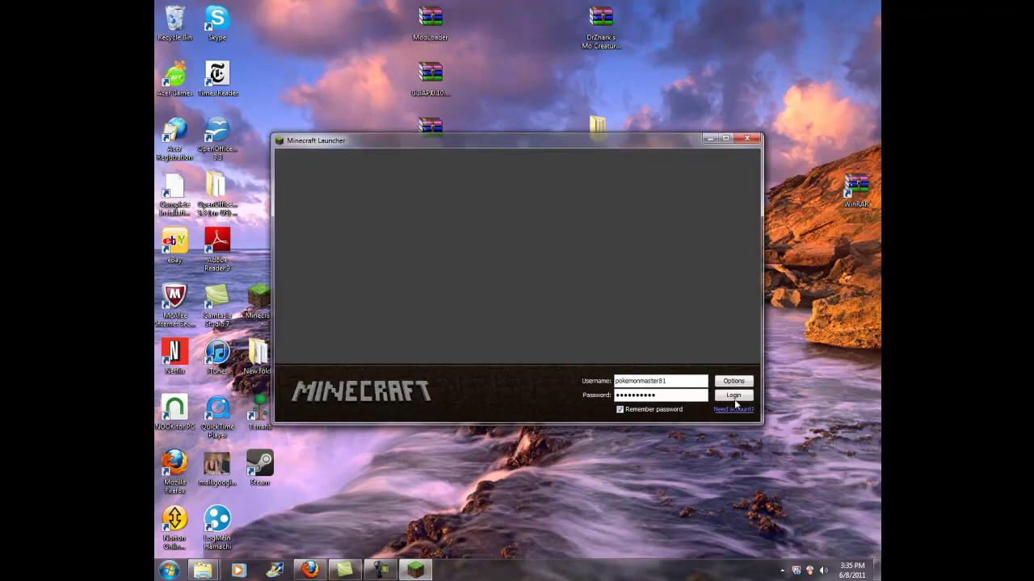
left_click(735, 398)
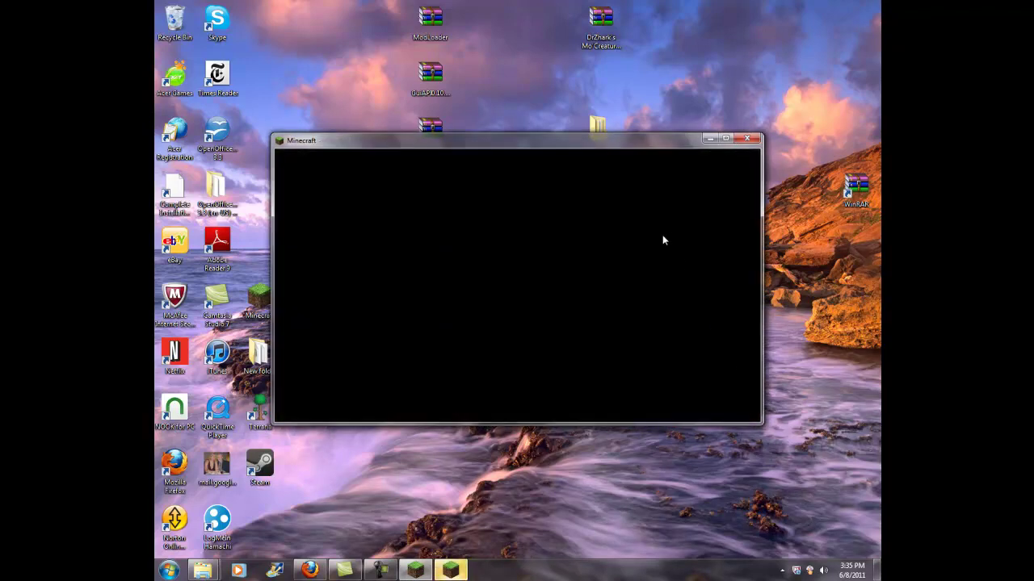
left_click(459, 568)
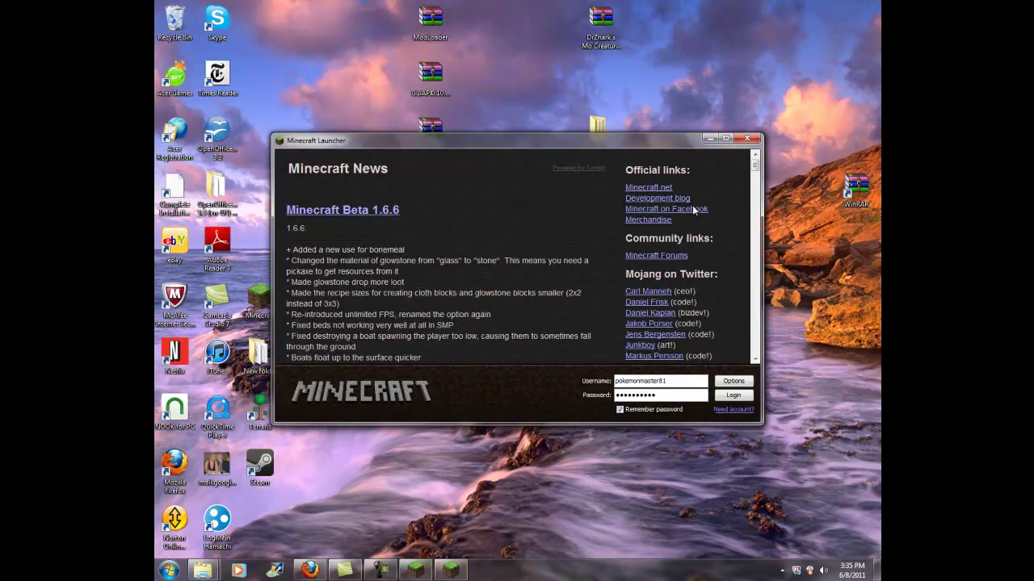
left_click(750, 139)
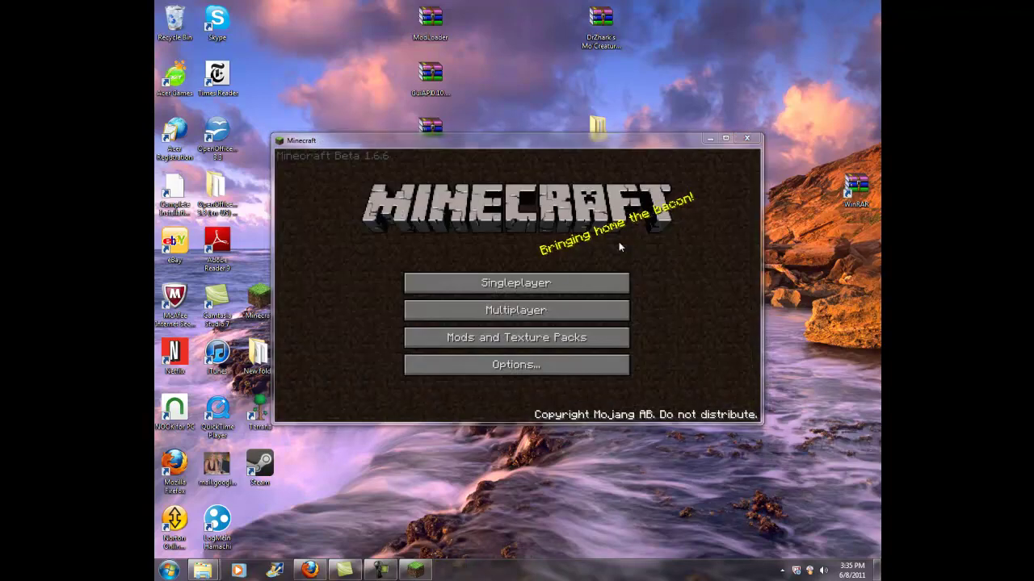
left_click(591, 290)
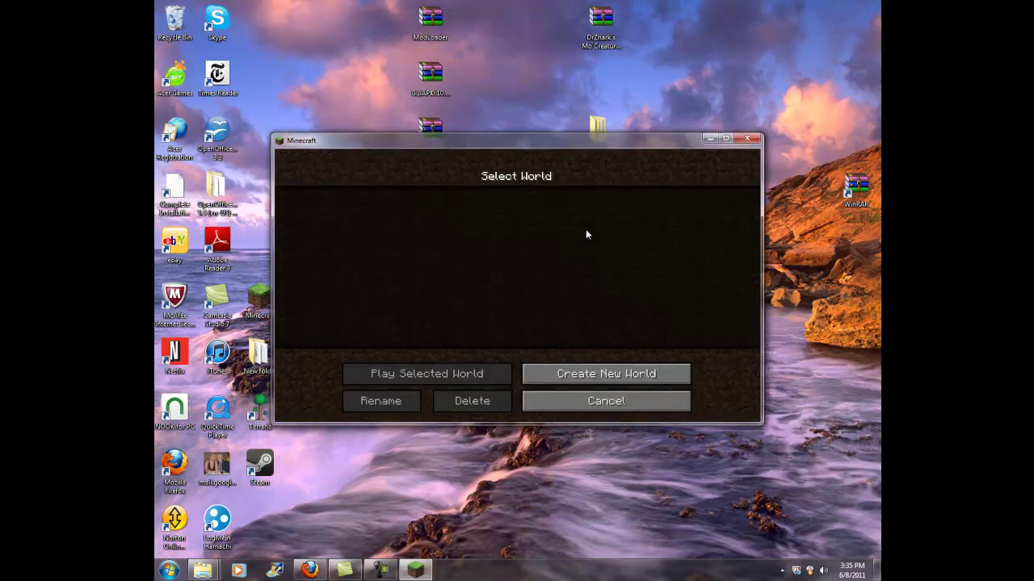
left_click(747, 138)
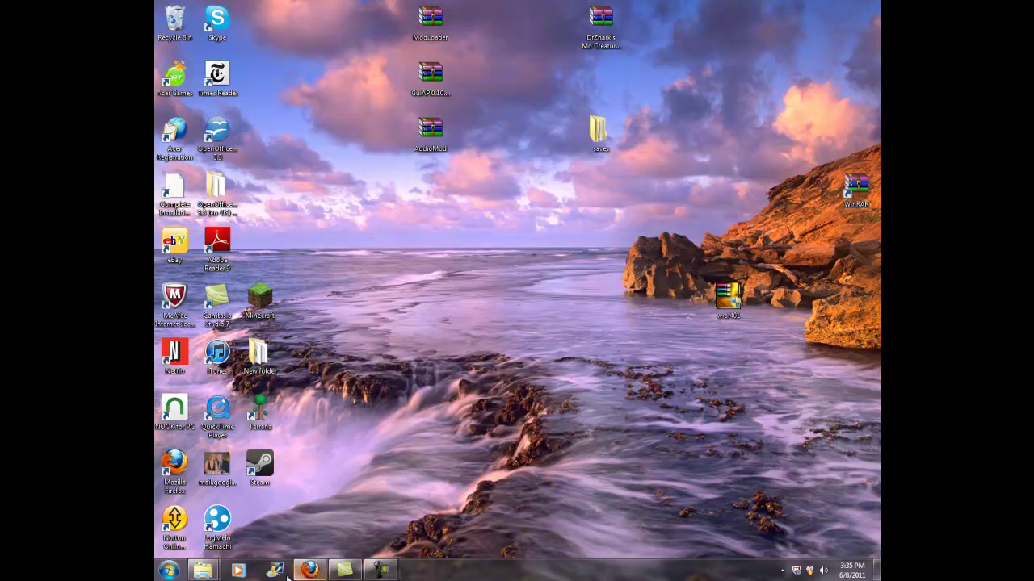
Step: Close the stray New folder window and browse from Roaming into .minecraft's bin folder
mouse_move(203, 570)
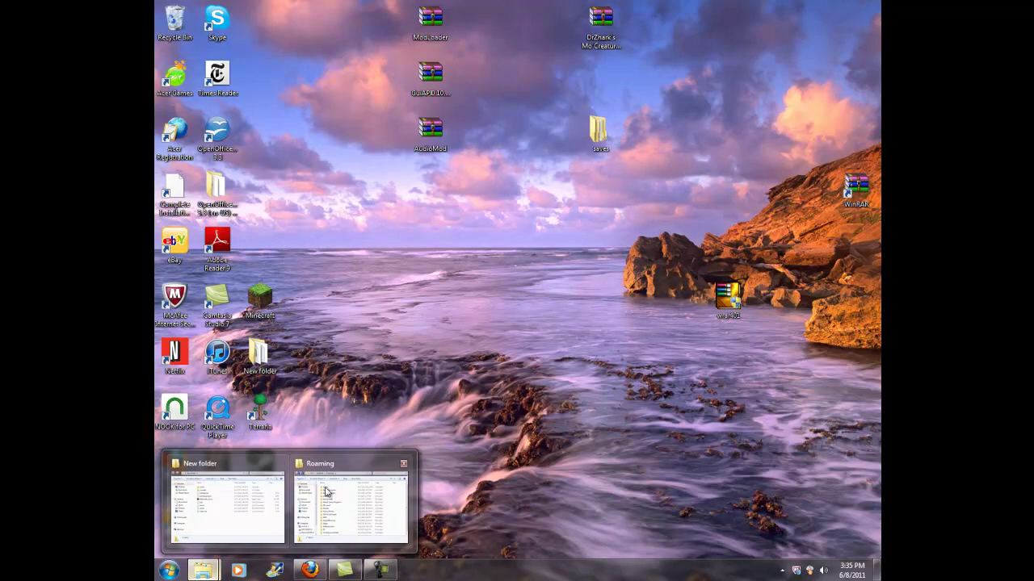
left_click(280, 466)
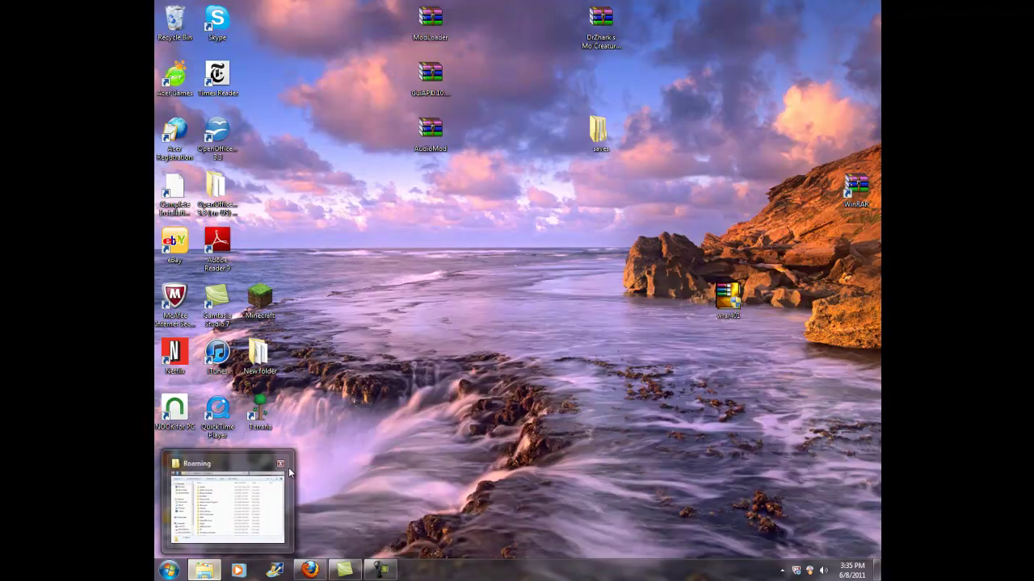
left_click(257, 494)
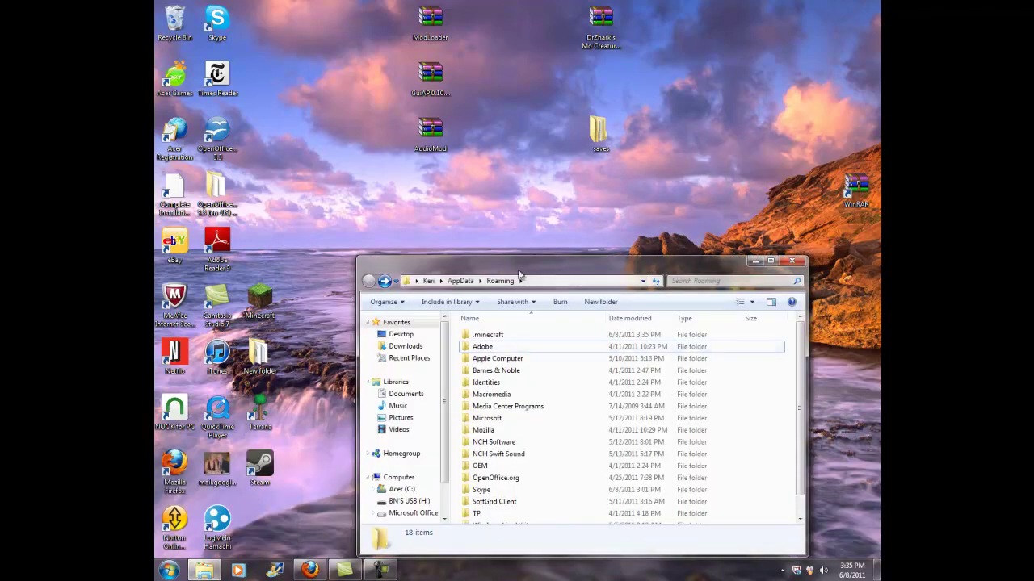
left_click_drag(524, 260, 499, 188)
left_click(169, 570)
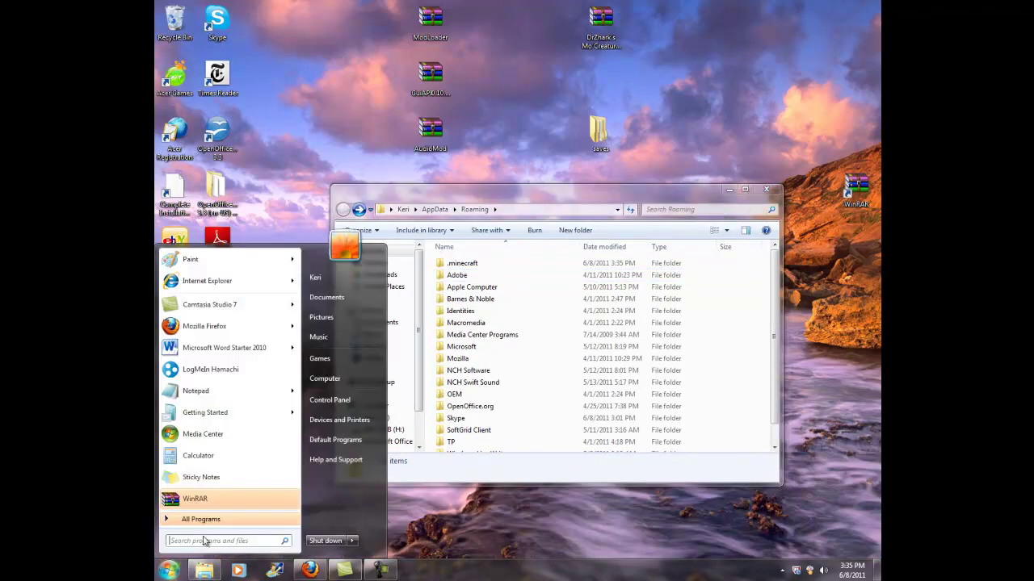
left_click(552, 187)
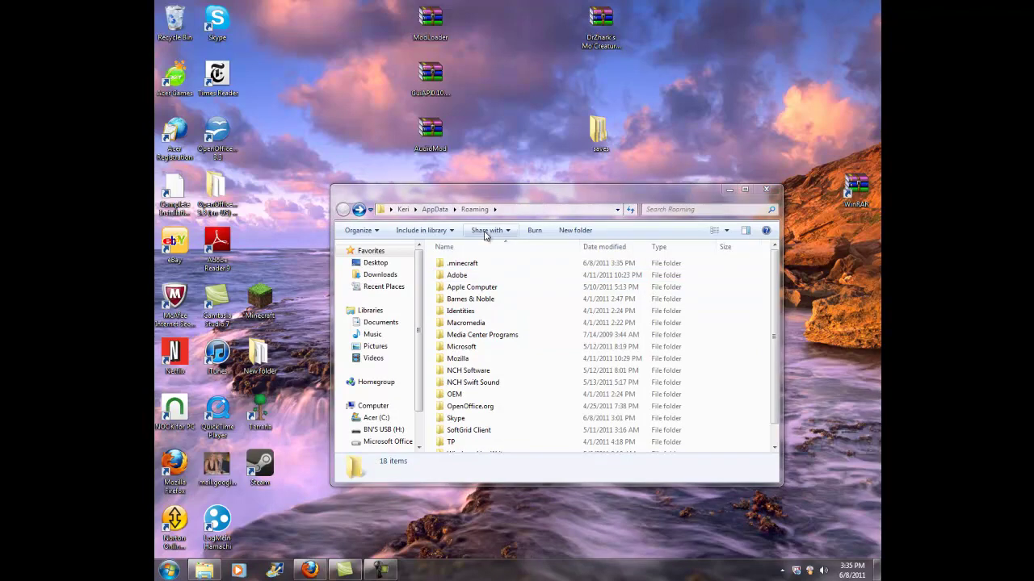
double_click(490, 264)
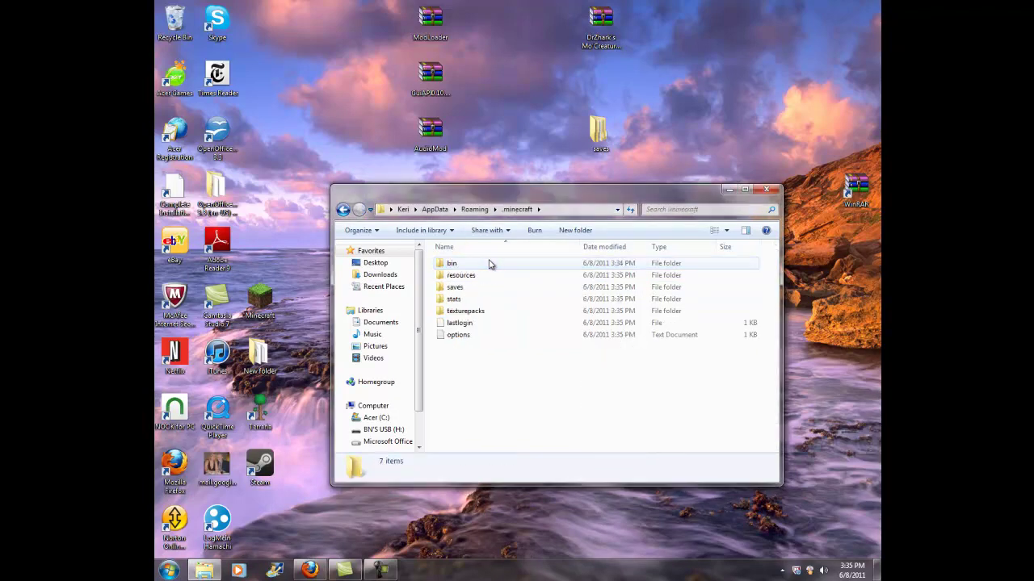
left_click_drag(492, 371, 491, 265)
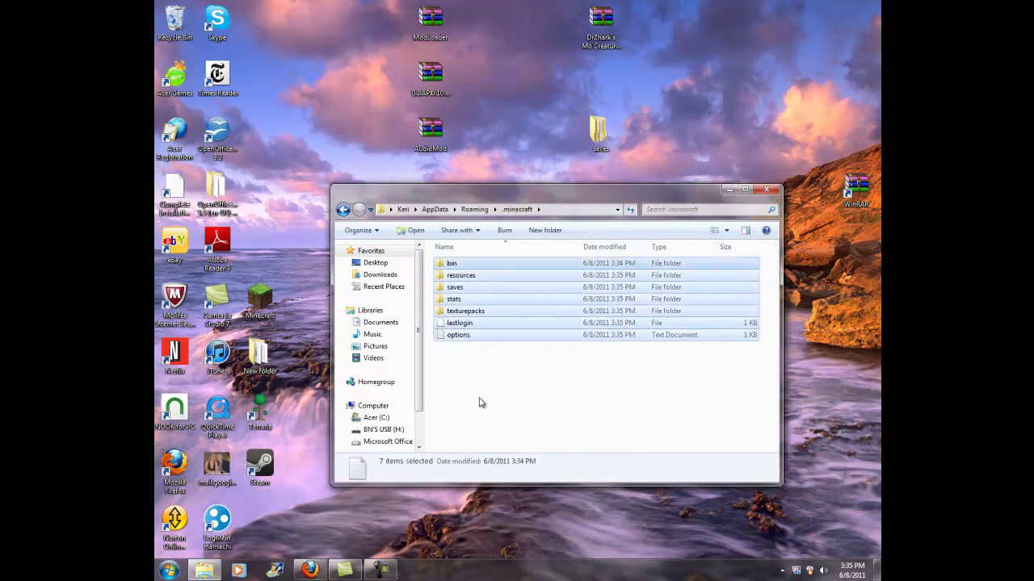
left_click(479, 402)
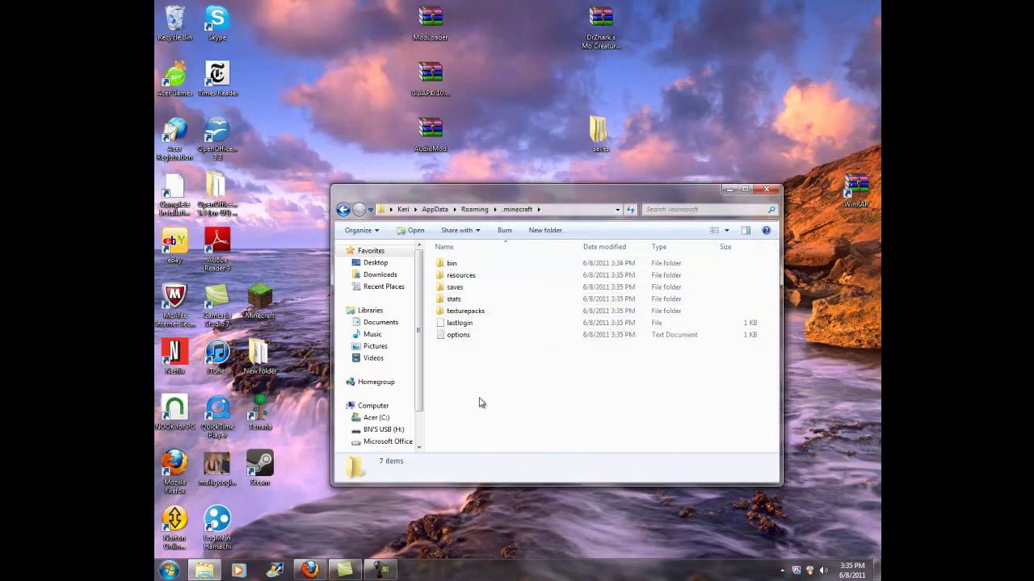
double_click(478, 271)
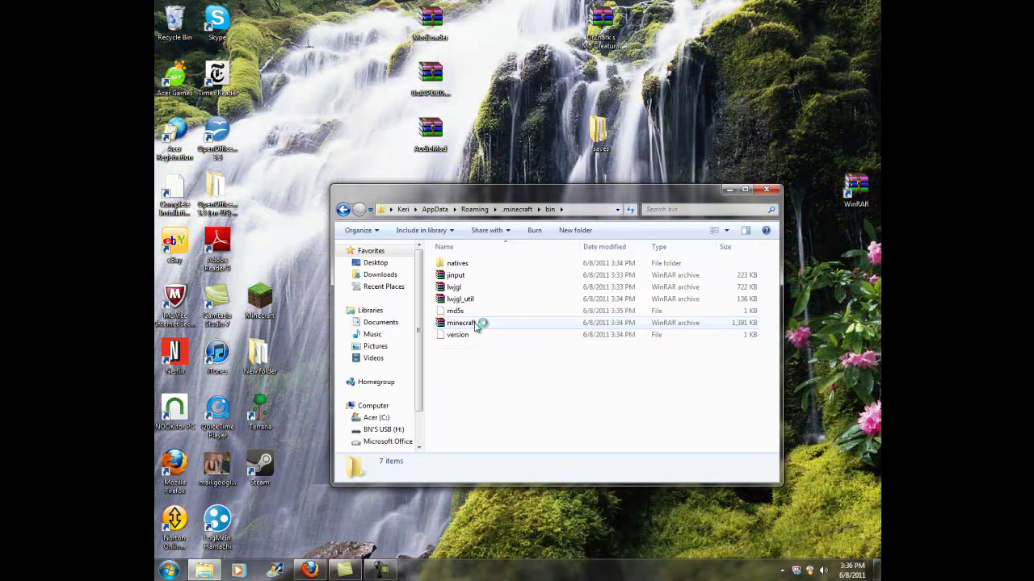
Step: Open the minecraft archive from bin in WinRAR and move its window lower
right_click(476, 325)
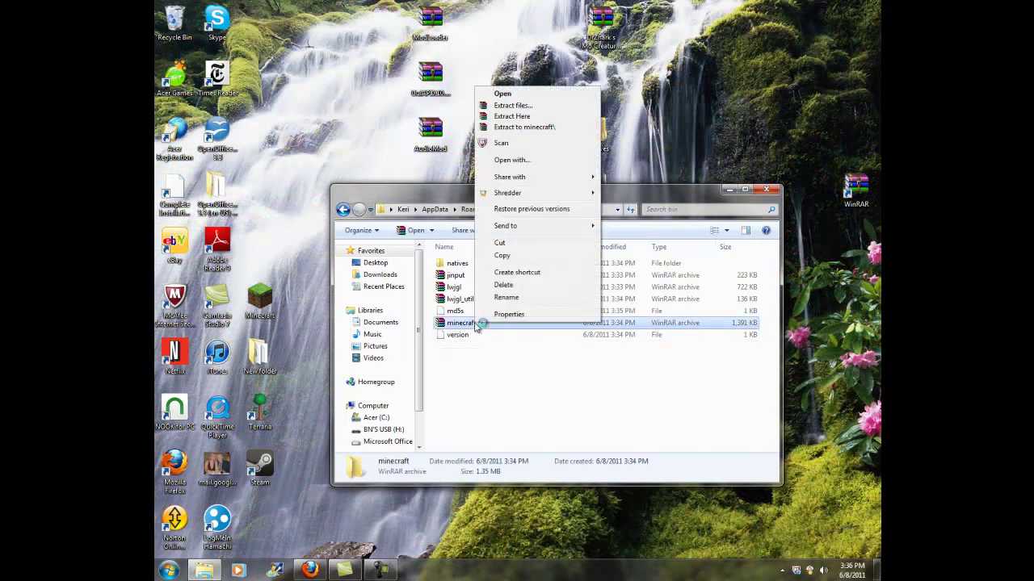
left_click(530, 94)
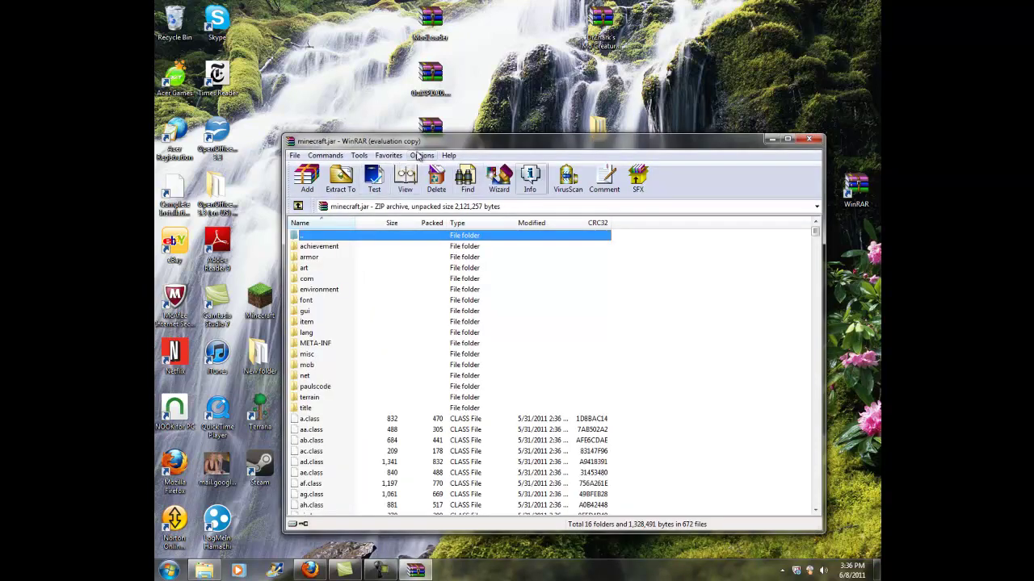
mouse_move(418, 141)
left_mouse_down()
mouse_move(478, 131)
mouse_move(420, 138)
left_mouse_up()
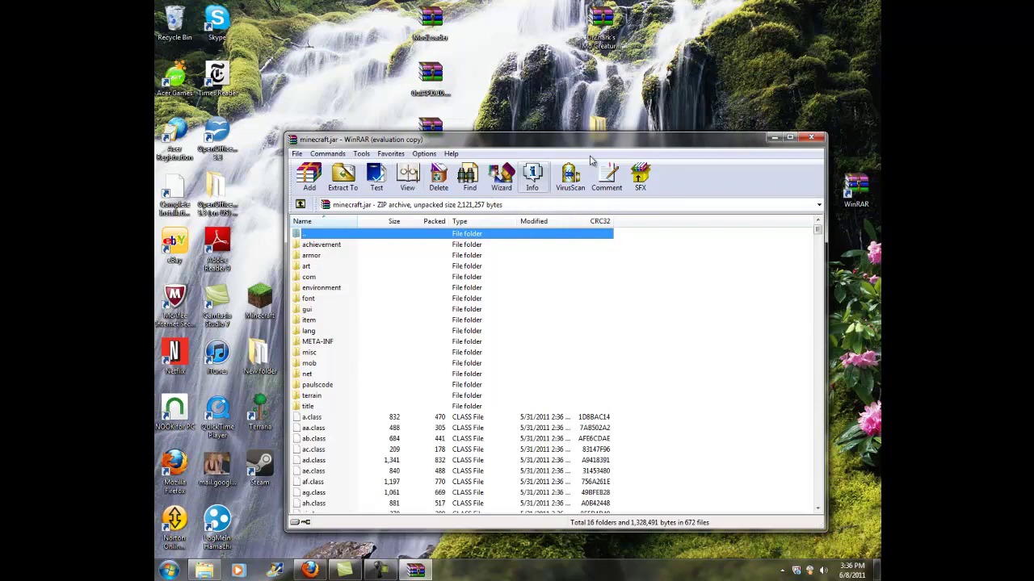
mouse_move(600, 141)
left_mouse_down()
mouse_move(579, 371)
mouse_move(590, 165)
left_mouse_up()
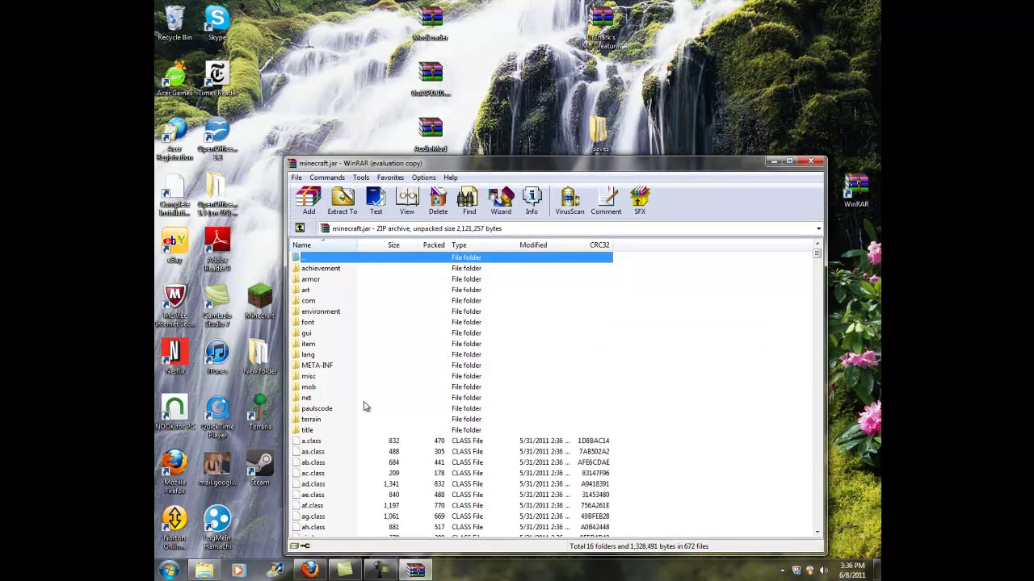
Step: Delete the META-INF folder from minecraft.jar and confirm the removal
left_click(341, 370)
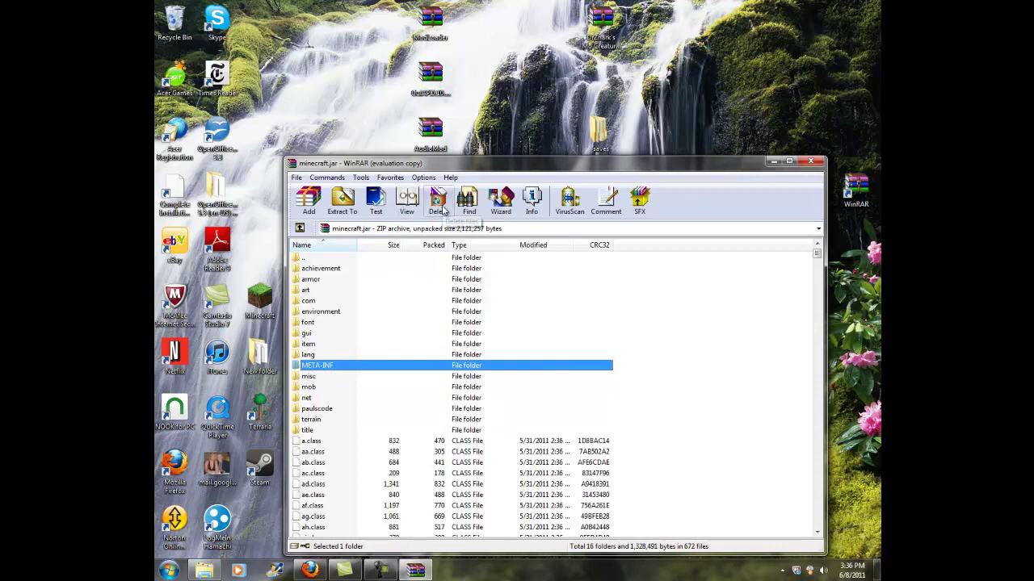
right_click(407, 368)
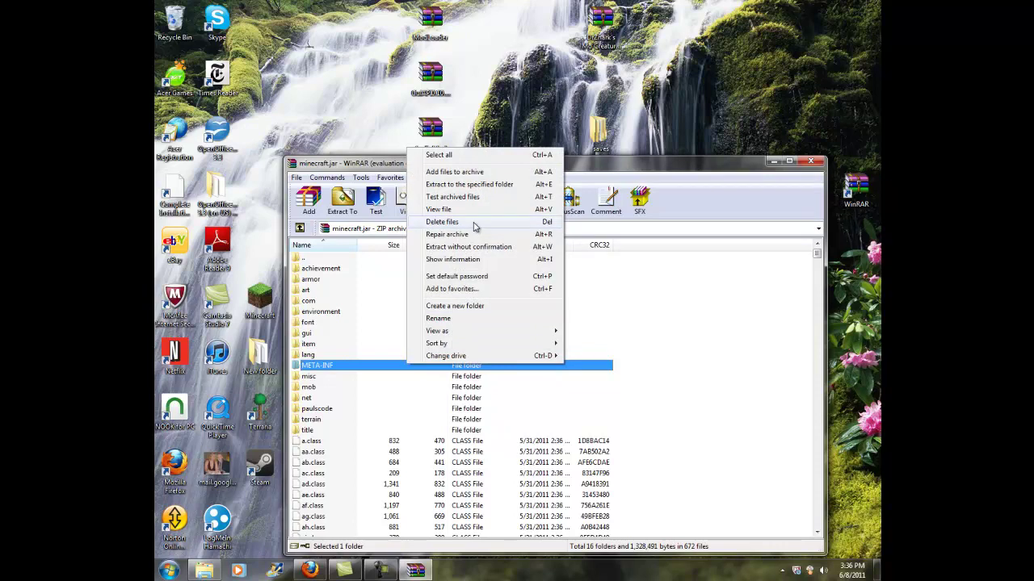
left_click(369, 372)
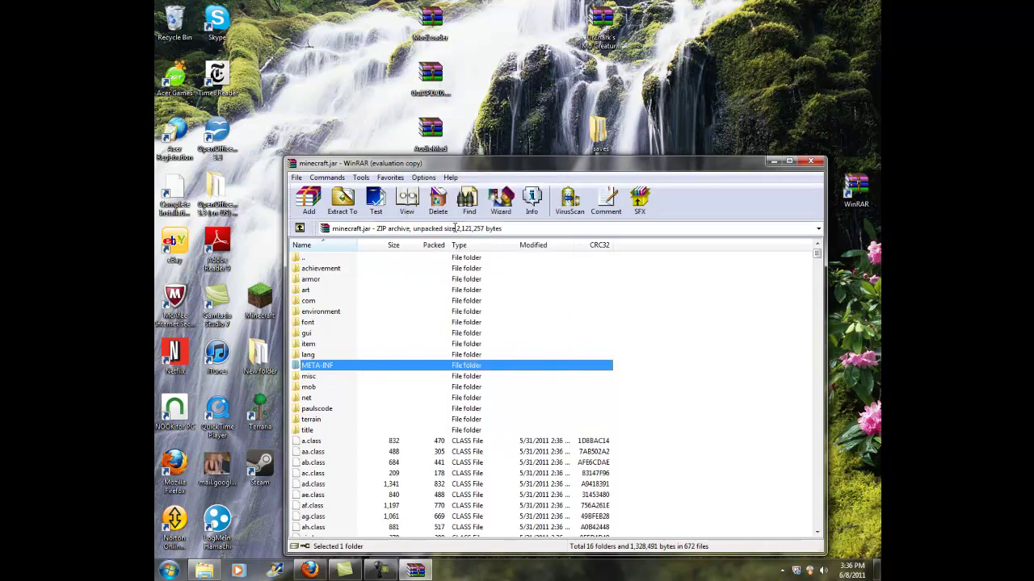
left_click(392, 369)
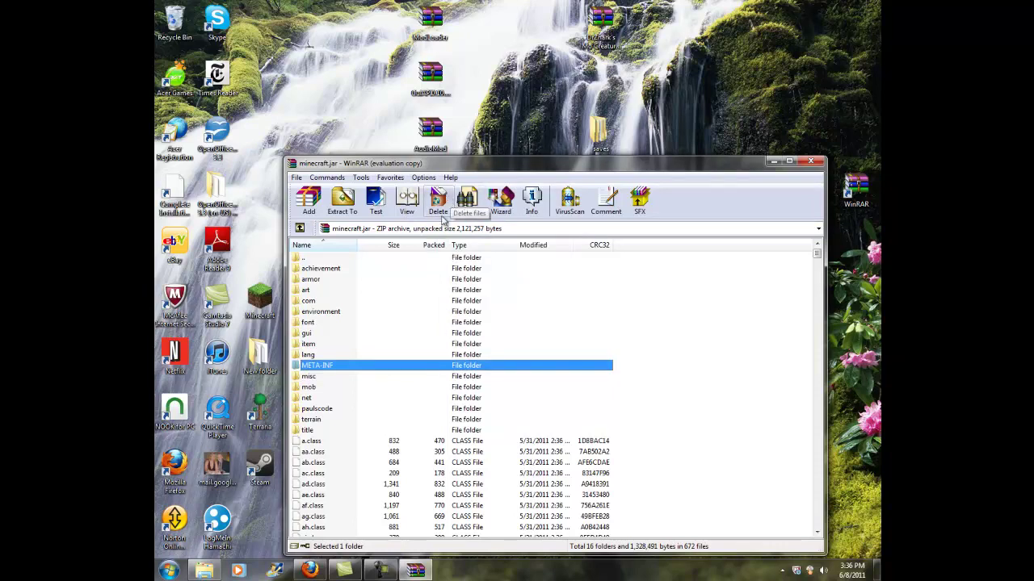
left_click(442, 208)
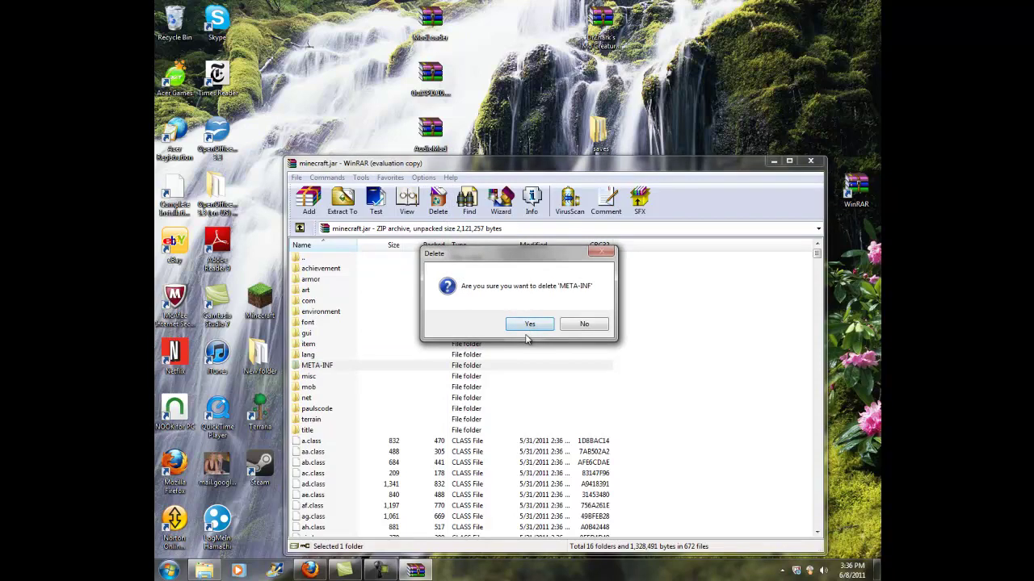
left_click(530, 326)
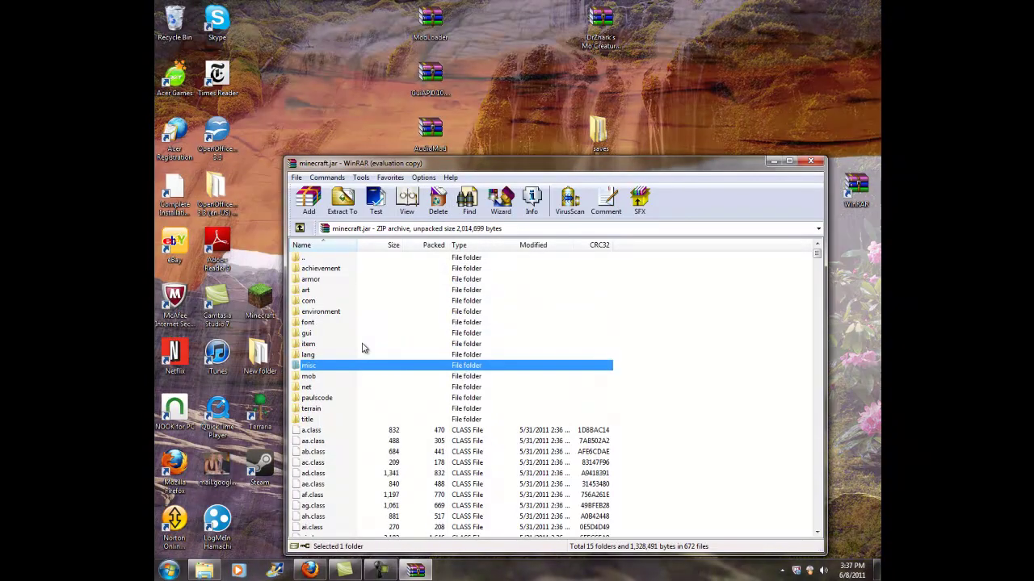
Step: Open the AudioMod.zip archive from the desktop
left_click_drag(508, 169, 506, 227)
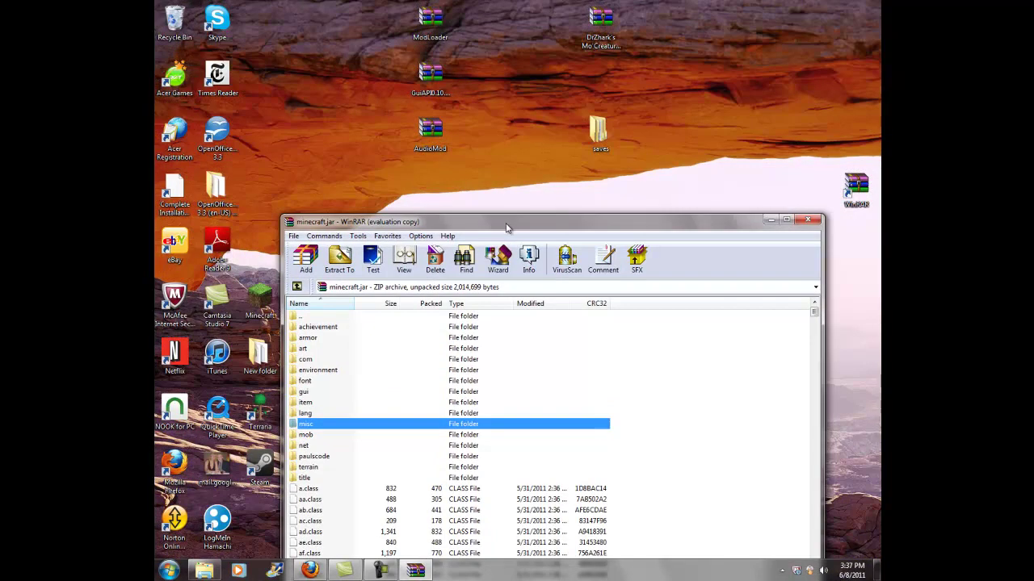
mouse_move(430, 131)
left_mouse_down()
mouse_move(440, 29)
mouse_move(475, 48)
mouse_move(490, 174)
mouse_move(435, 91)
mouse_move(436, 129)
left_mouse_up()
mouse_move(473, 186)
left_mouse_down()
mouse_move(420, 48)
mouse_move(457, 63)
left_mouse_up()
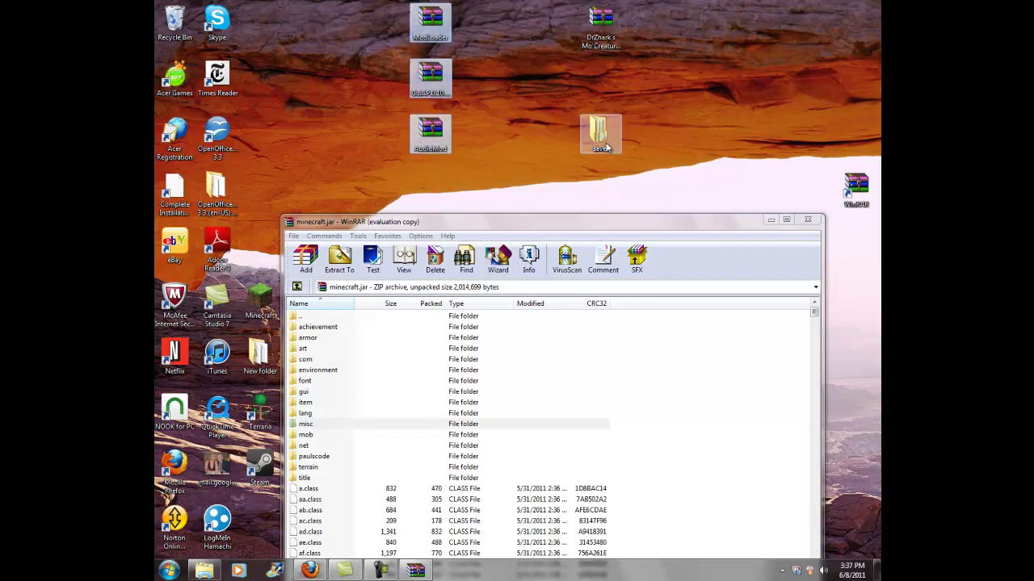
left_click(541, 96)
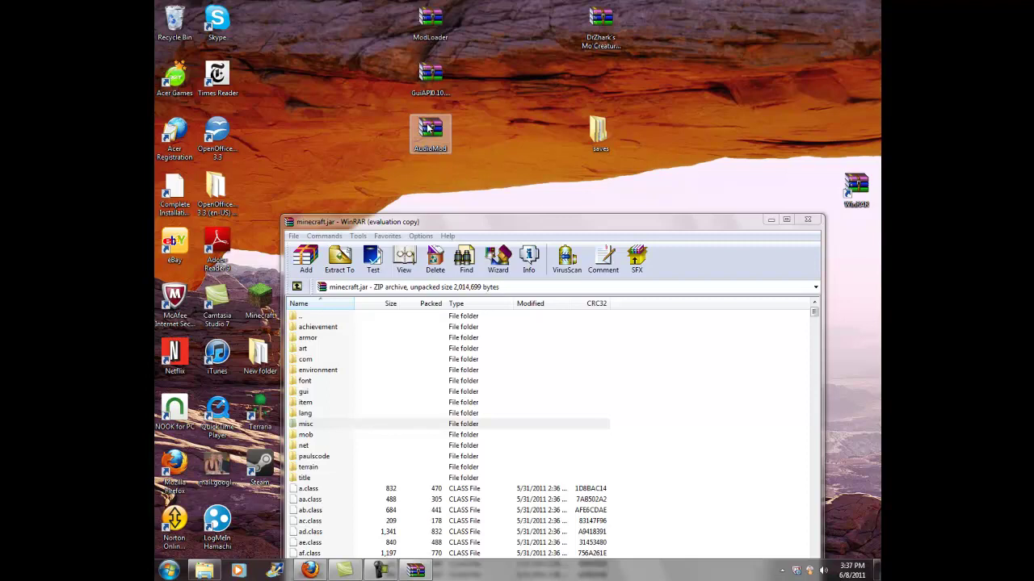
left_click_drag(464, 189, 438, 30)
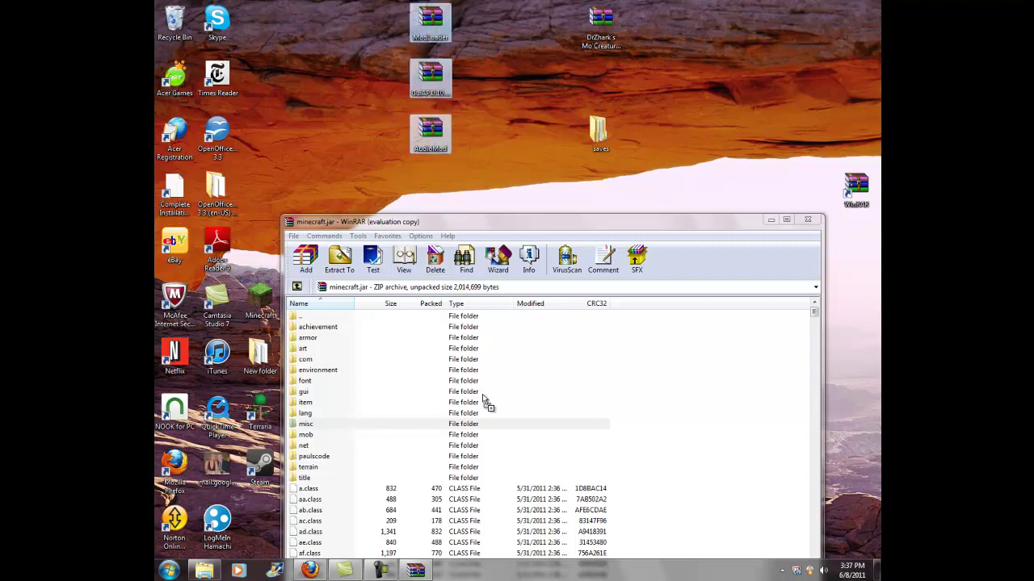
left_click(437, 147)
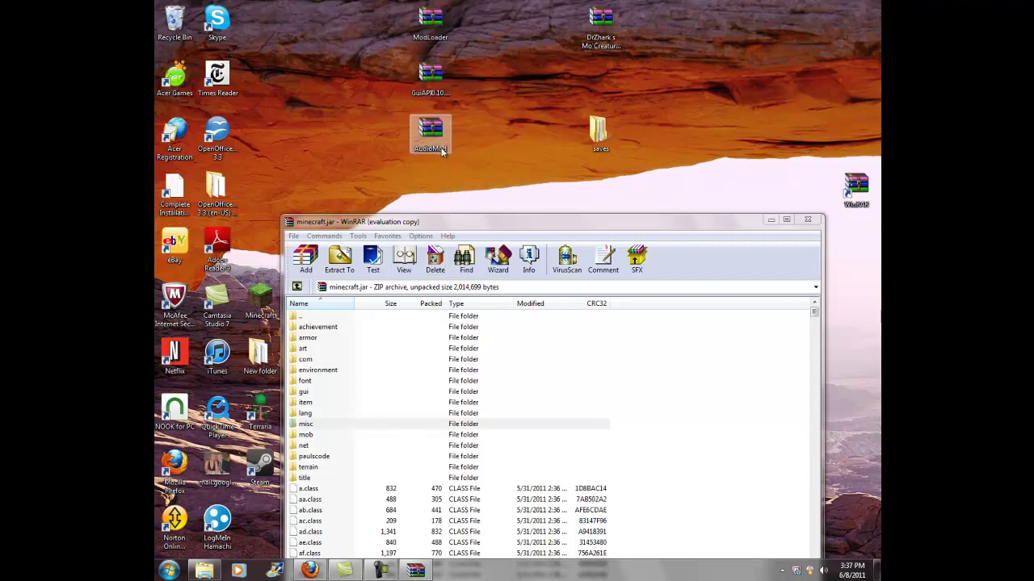
double_click(433, 141)
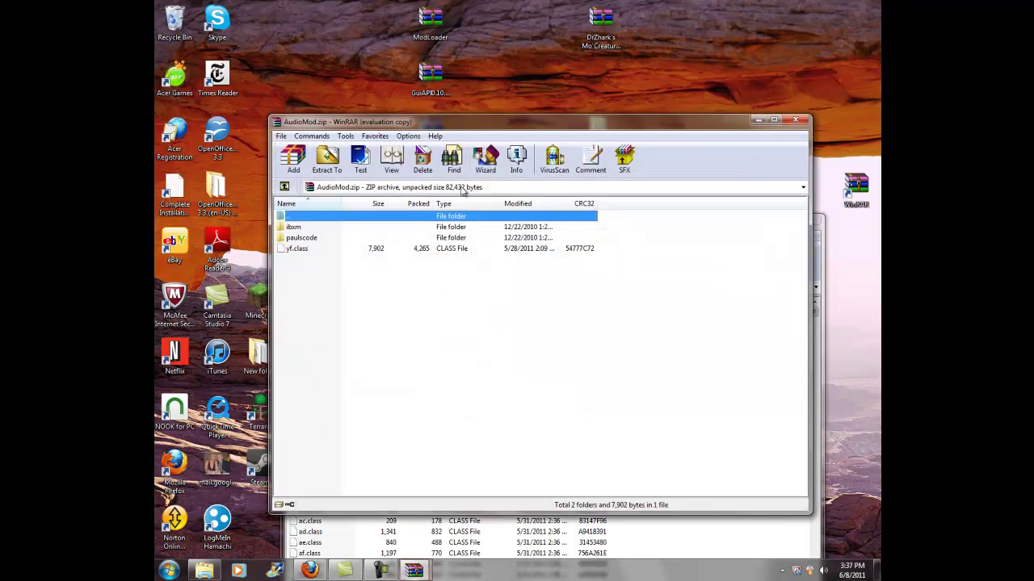
Step: Copy AudioMod's ibxm, paulscode and yf.class into minecraft.jar
left_click_drag(568, 128, 742, 26)
left_click_drag(501, 195, 509, 127)
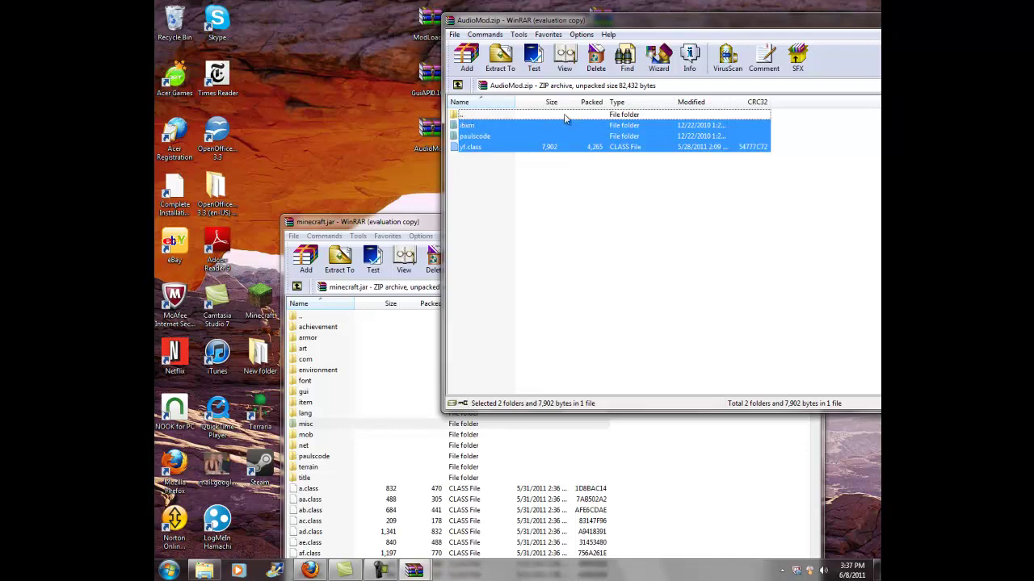
mouse_move(514, 129)
left_mouse_down()
mouse_move(470, 390)
mouse_move(470, 513)
left_mouse_up()
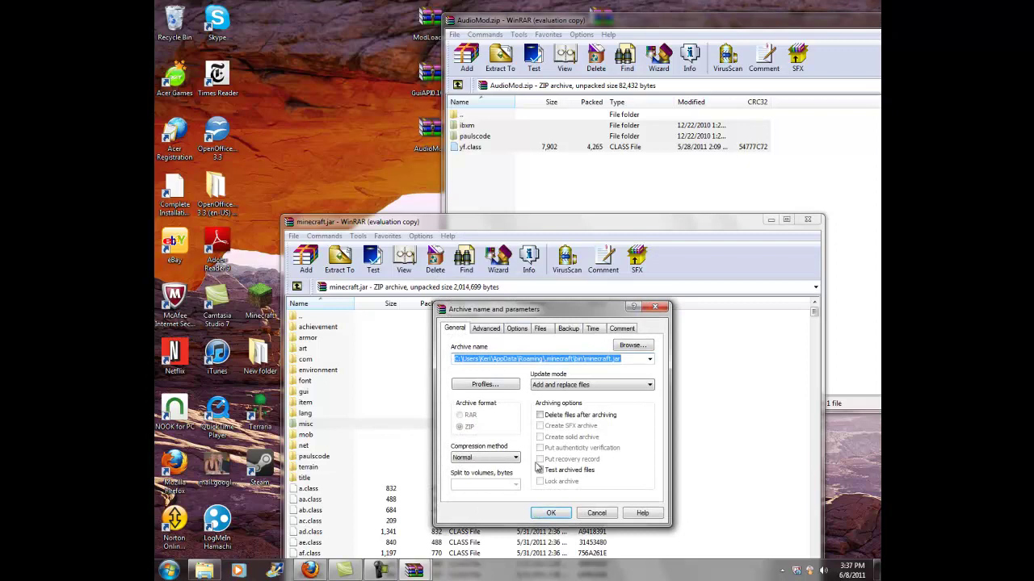
left_click(551, 513)
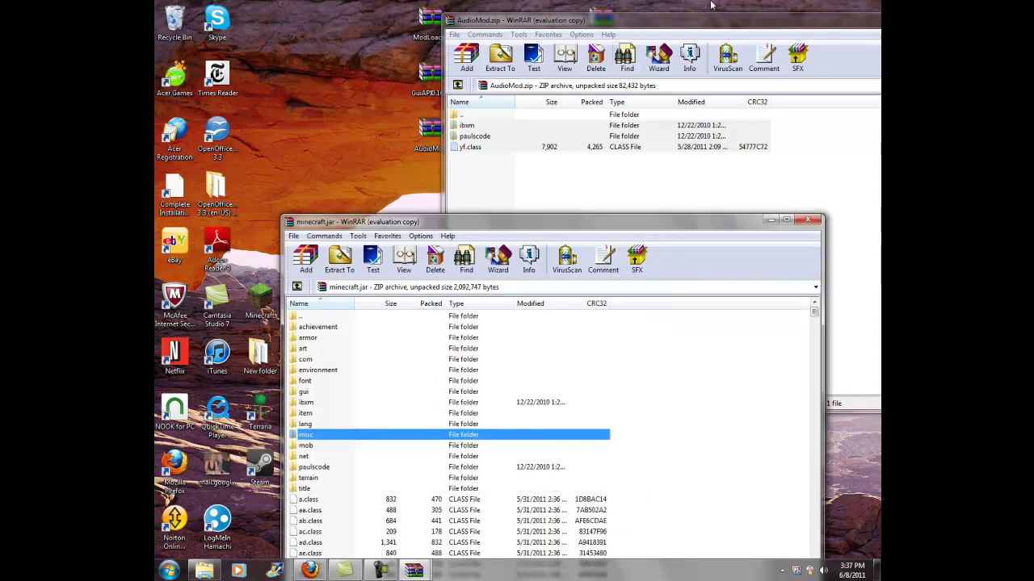
Step: Close the AudioMod archive and place its icon in the top desktop row
left_click_drag(703, 21, 503, 51)
left_click(770, 46)
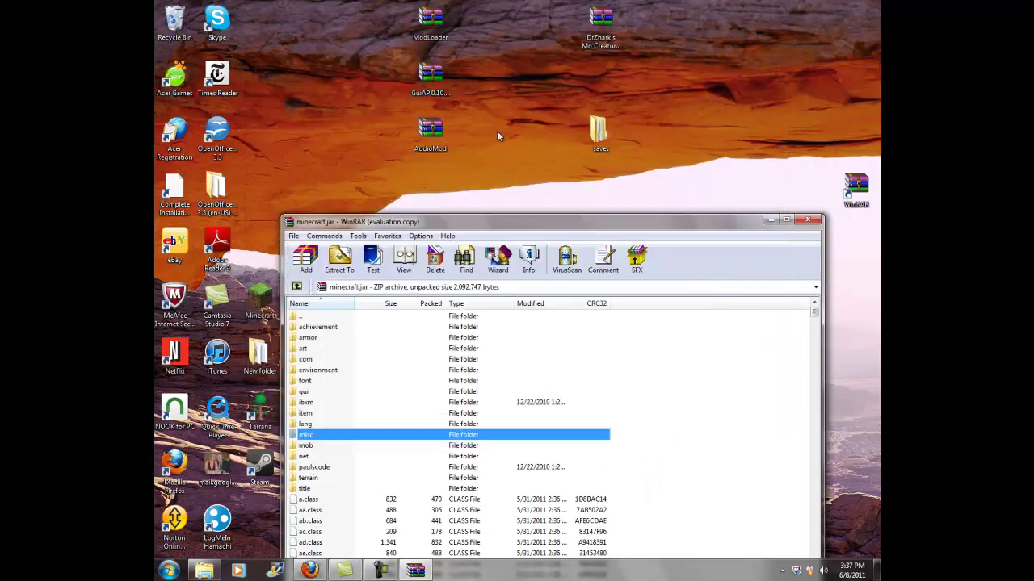
left_click_drag(453, 144, 496, 94)
left_click_drag(529, 28, 529, 29)
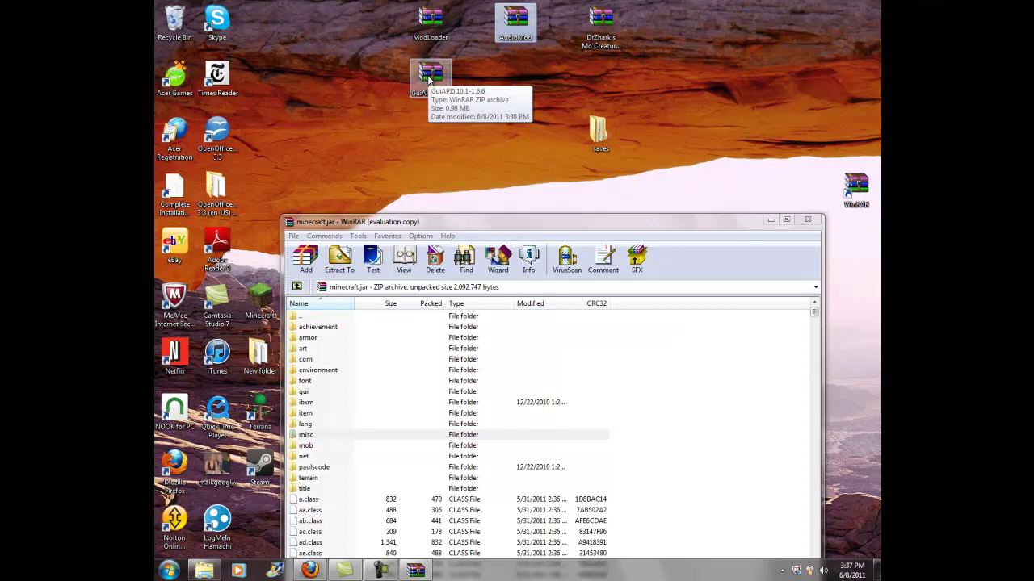
Step: Add all GuiAPI0.10.1-1.6.6 files to minecraft.jar, then close the GuiAPI archive
double_click(442, 74)
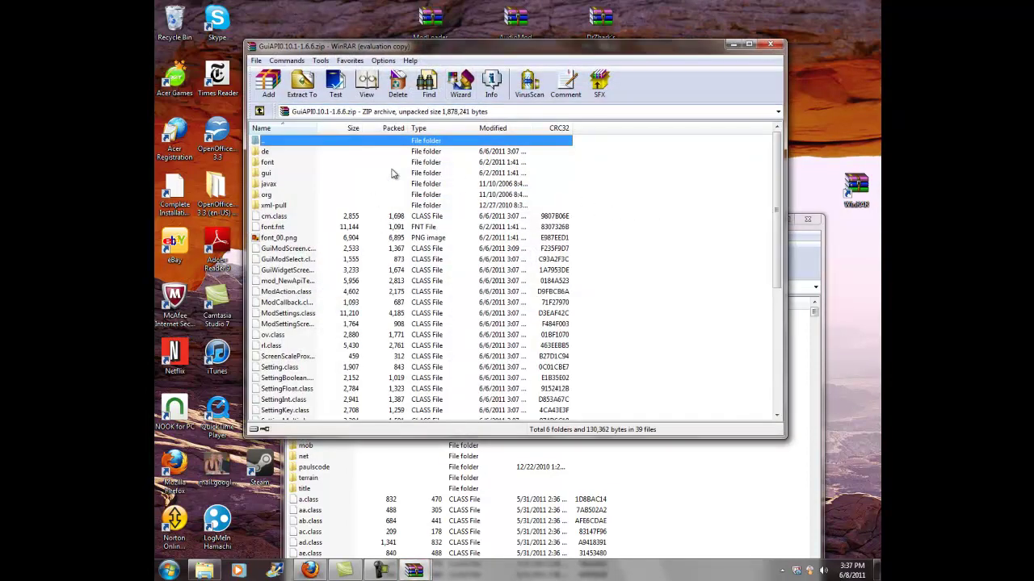
left_click(627, 169)
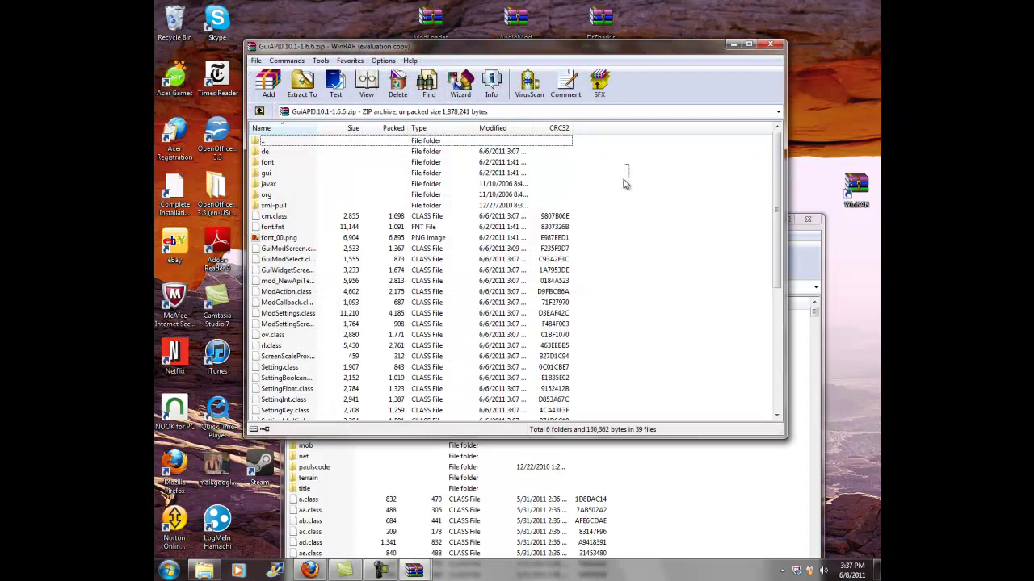
mouse_move(614, 153)
left_mouse_down()
mouse_move(505, 190)
mouse_move(477, 355)
mouse_move(448, 434)
mouse_move(449, 396)
mouse_move(433, 413)
left_mouse_up()
left_click_drag(316, 355, 378, 517)
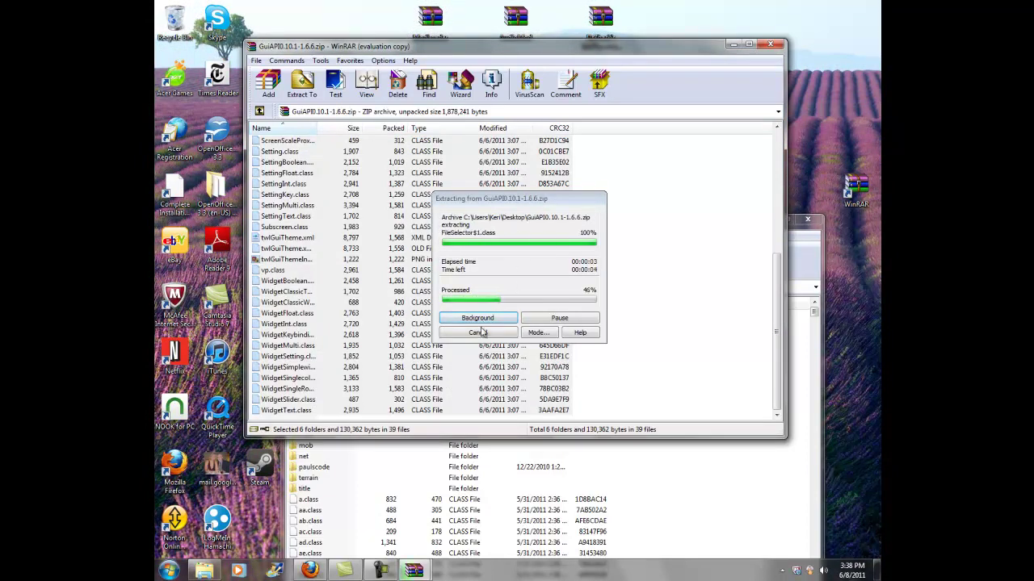
left_click_drag(777, 297, 777, 173)
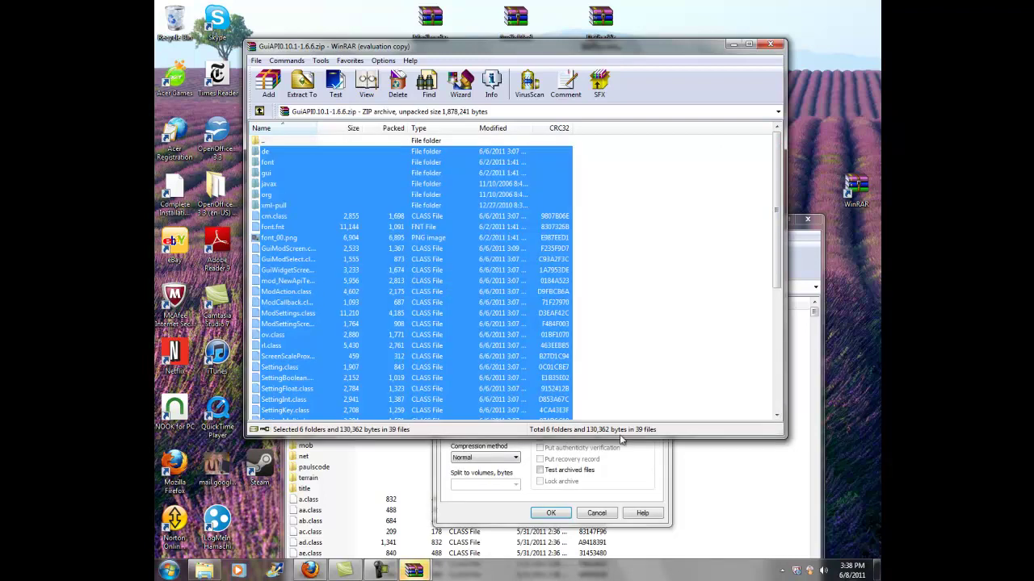
left_click(548, 513)
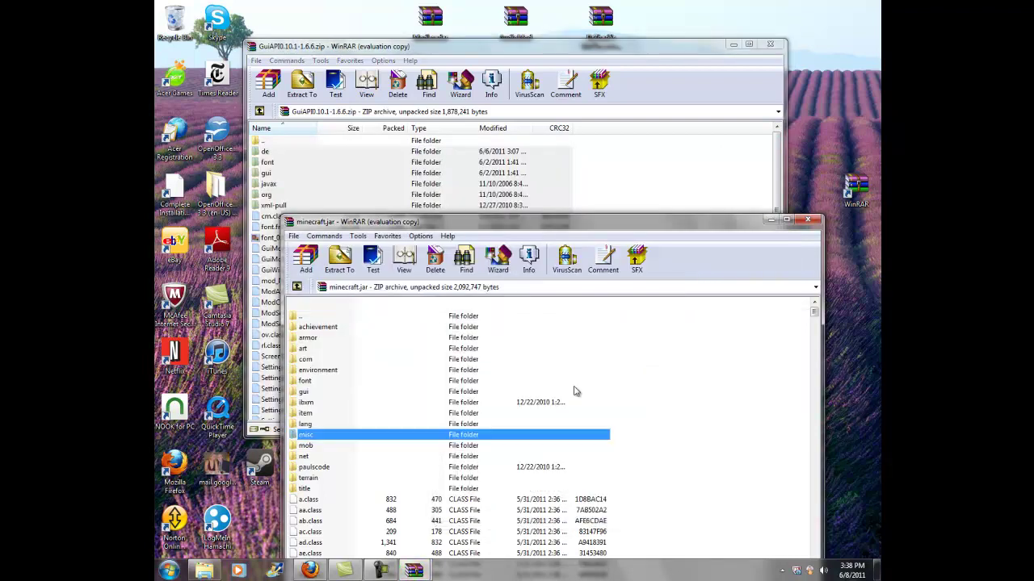
left_click(662, 160)
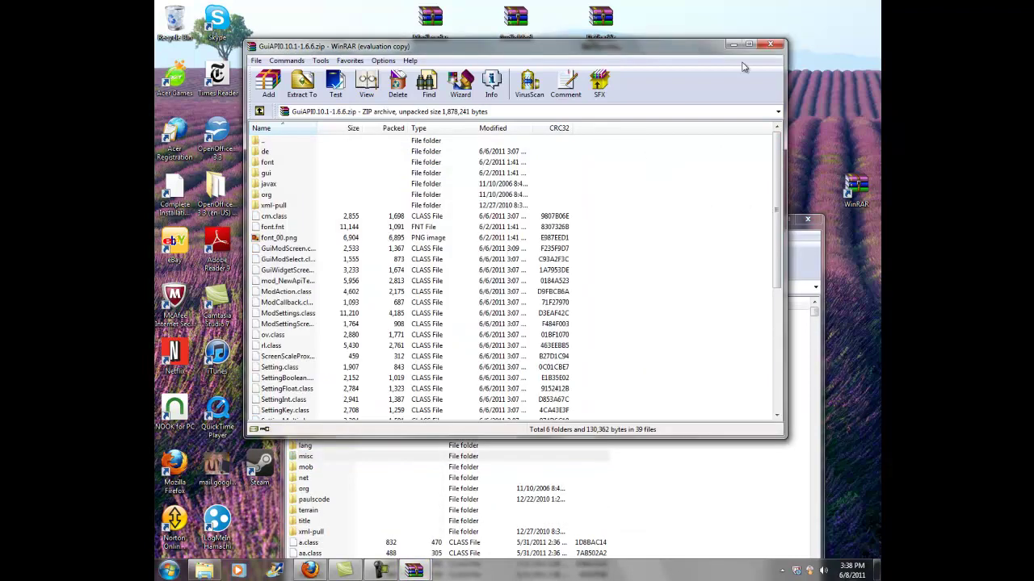
left_click(771, 43)
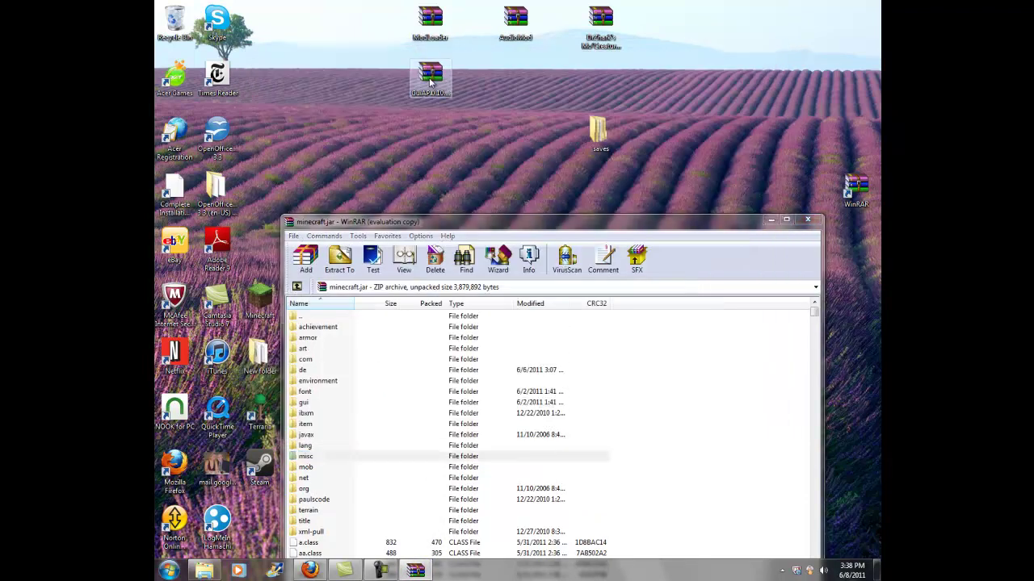
Step: Copy all 16 ModLoader class files into minecraft.jar and close ModLoader.zip
left_click_drag(447, 78, 509, 78)
double_click(436, 25)
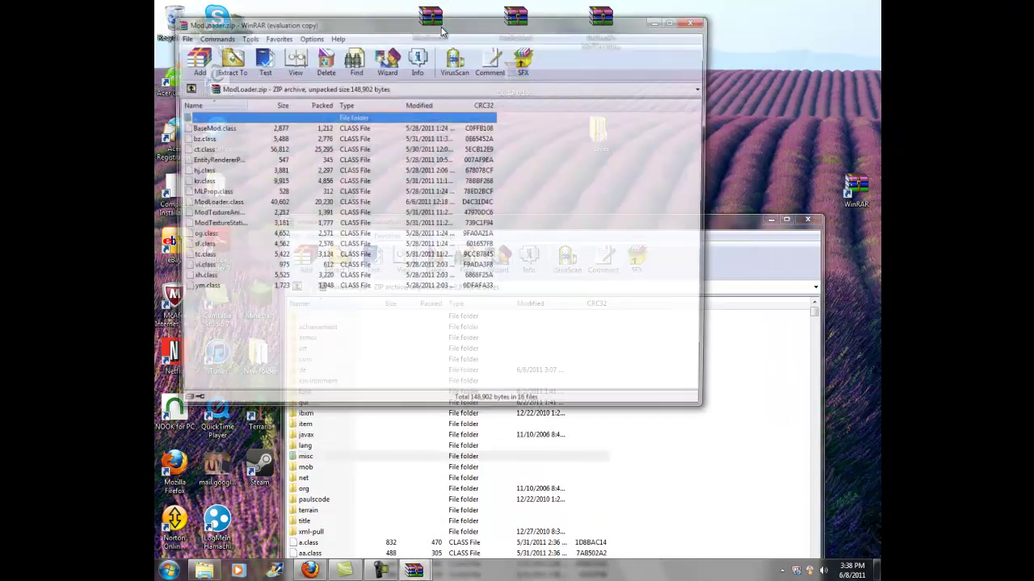
left_click_drag(347, 356, 327, 123)
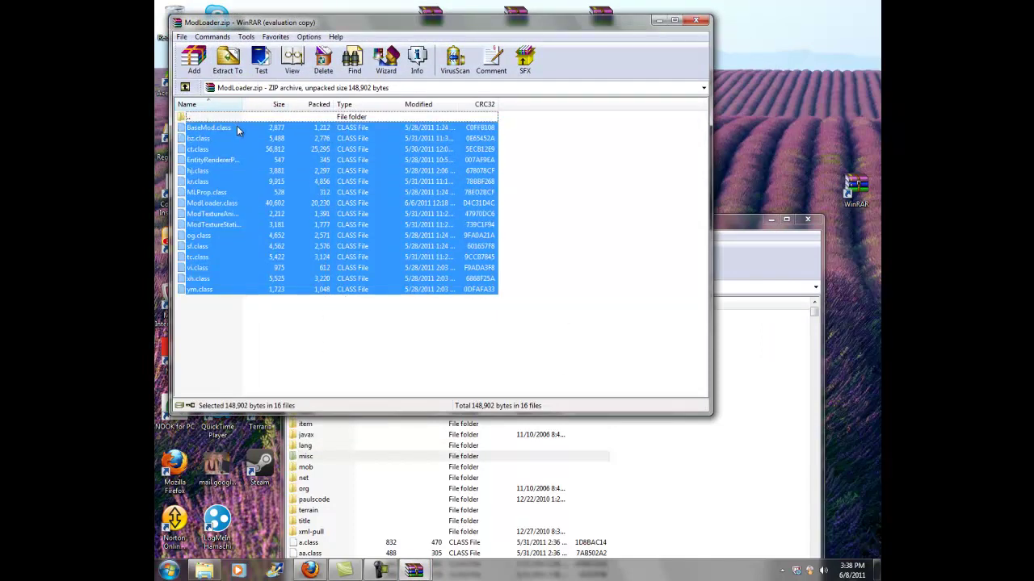
left_click_drag(236, 127, 498, 477)
left_click(551, 512)
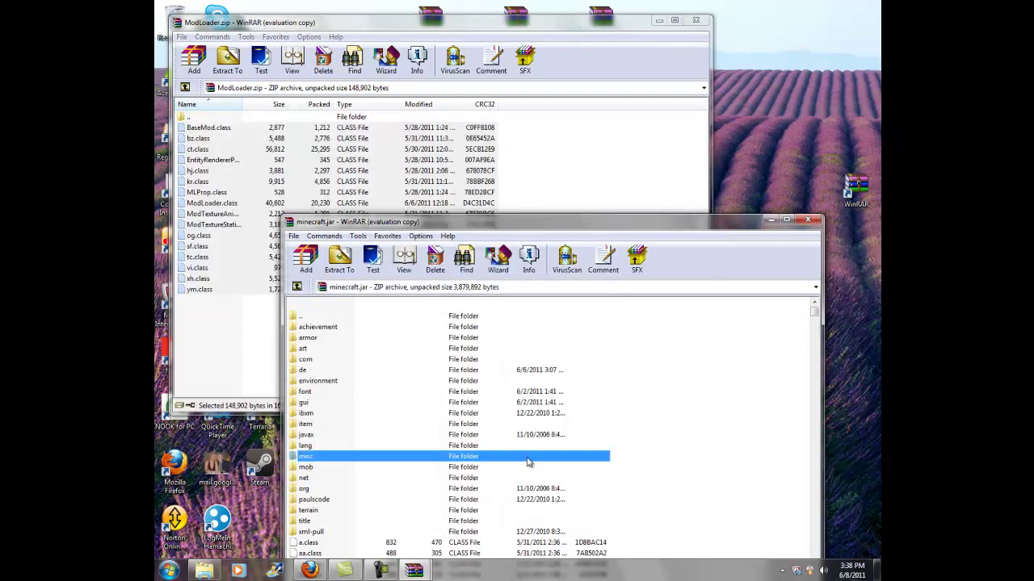
left_click(695, 19)
Step: Stack the AudioMod, GuiAPI and ModLoader icons in a column beside Skype
left_click_drag(432, 23, 523, 146)
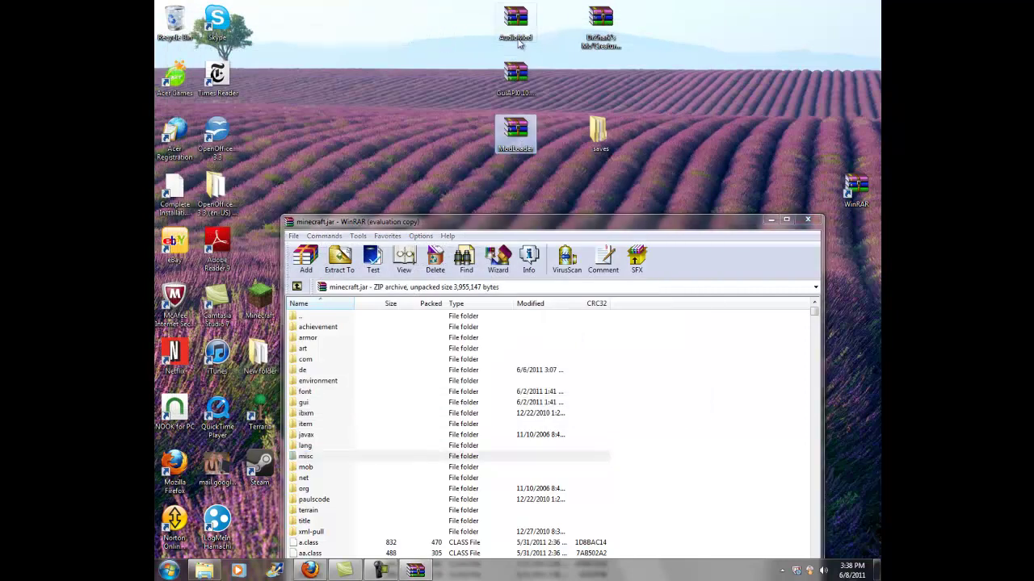
left_click_drag(522, 31, 267, 31)
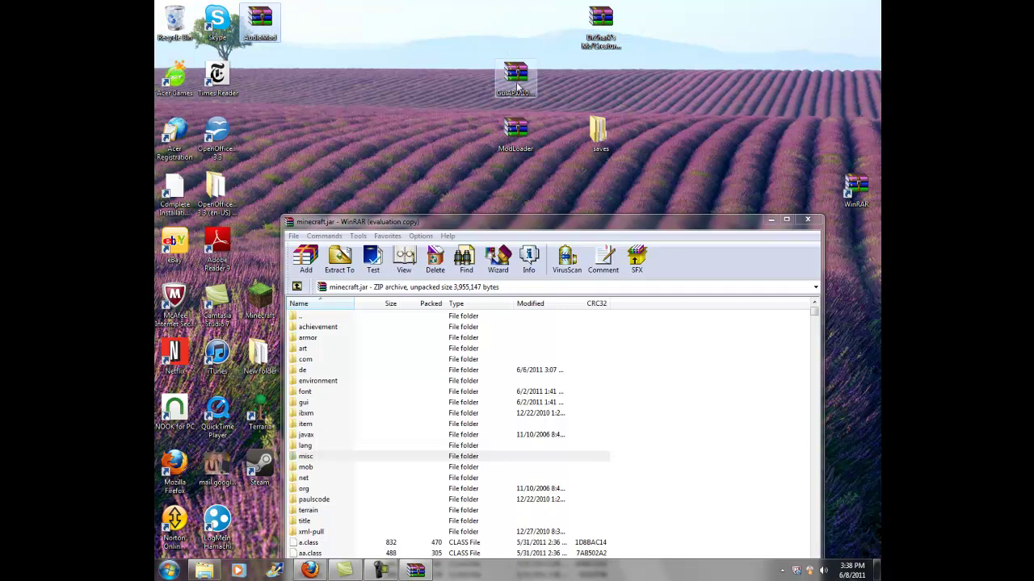
left_click_drag(515, 82, 263, 84)
mouse_move(515, 129)
left_mouse_down()
mouse_move(266, 121)
mouse_move(261, 130)
left_mouse_up()
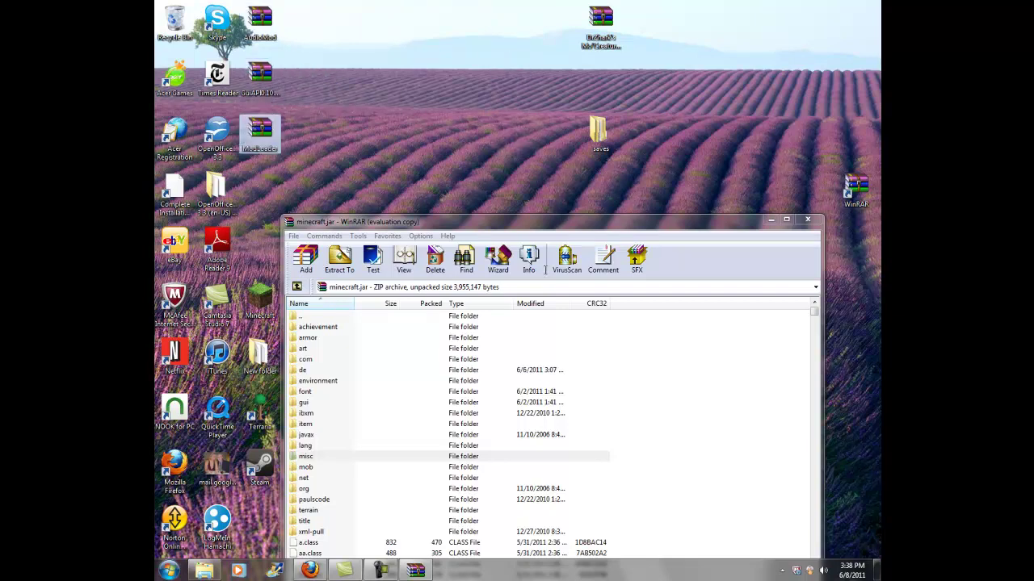
left_click(345, 569)
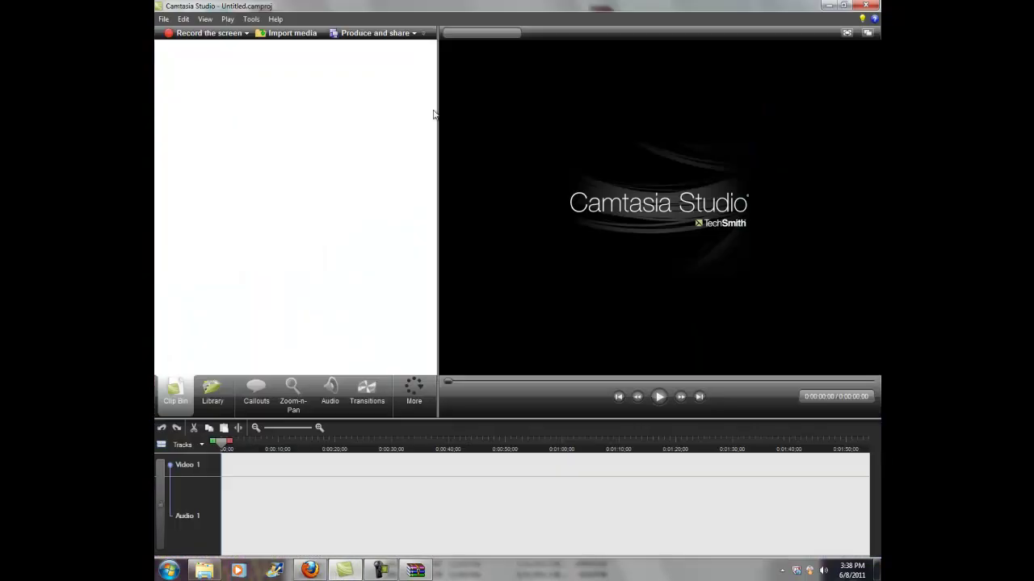
left_click(828, 5)
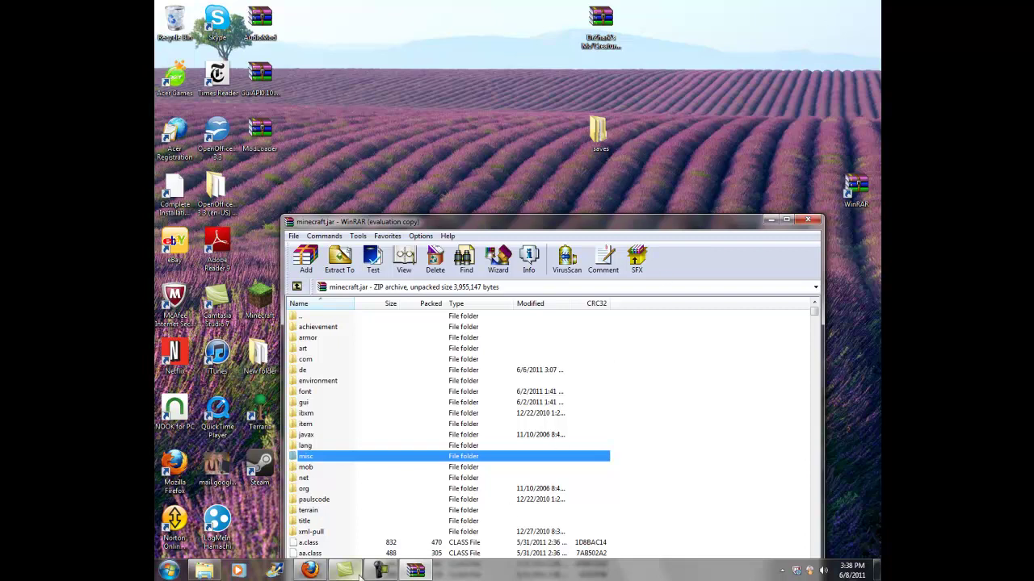
Step: Close the minecraft.jar archive and restore the Explorer window
mouse_move(359, 575)
left_click(293, 236)
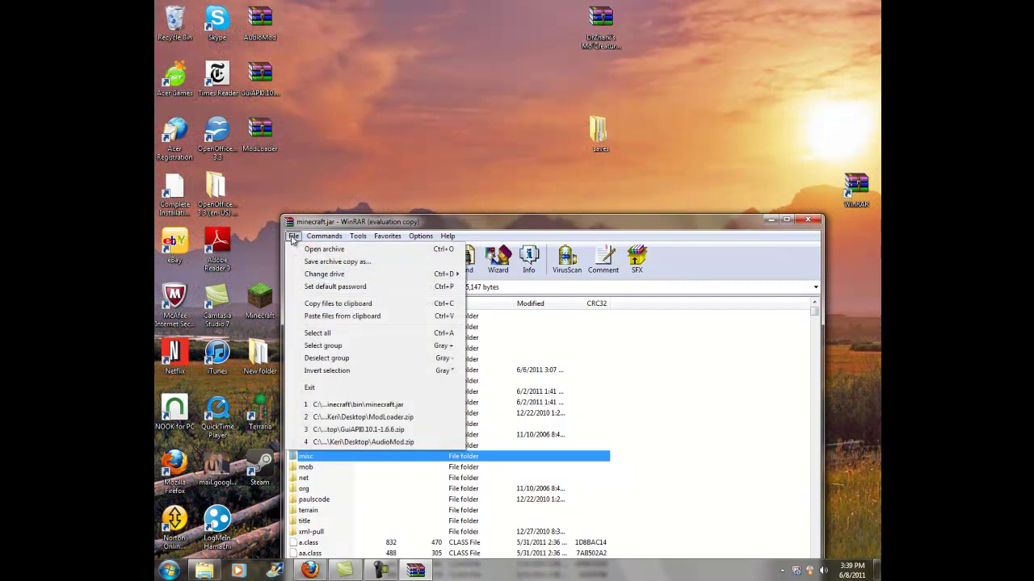
left_click(293, 237)
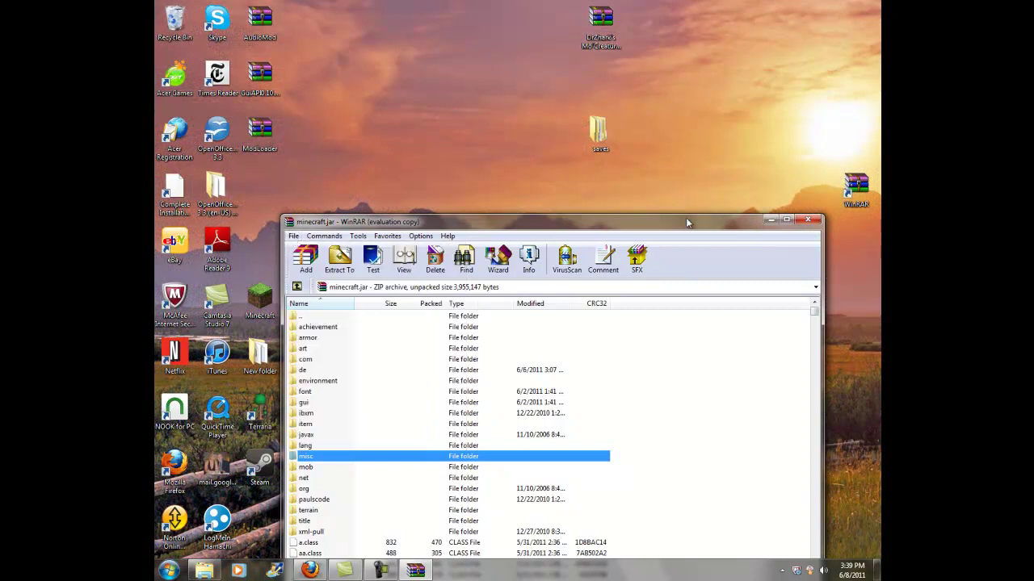
left_click(813, 220)
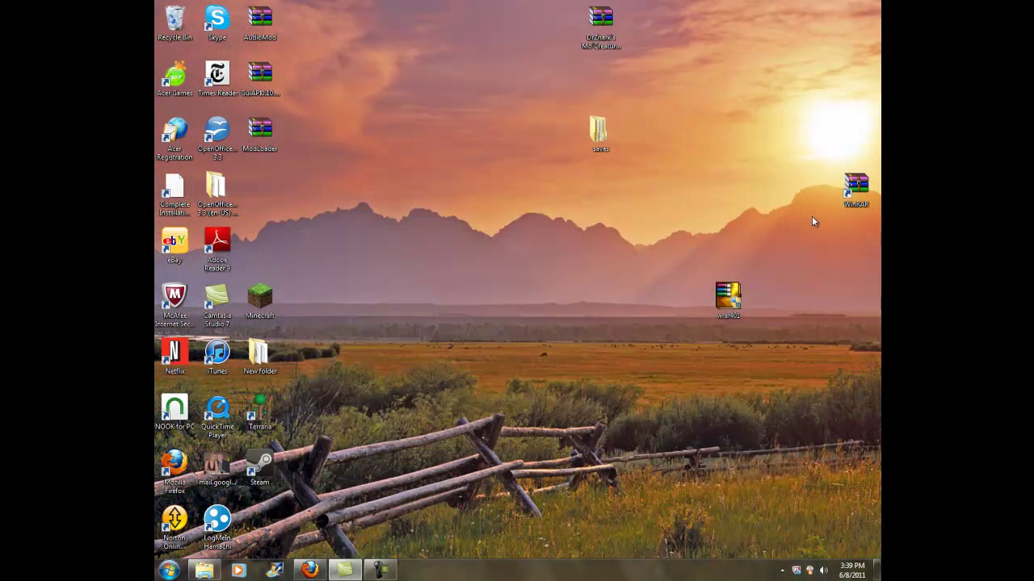
left_click(202, 574)
left_click_drag(502, 184, 495, 289)
Step: Move all 12 worlds from the desktop saves folder into .minecraft/saves
left_click(338, 306)
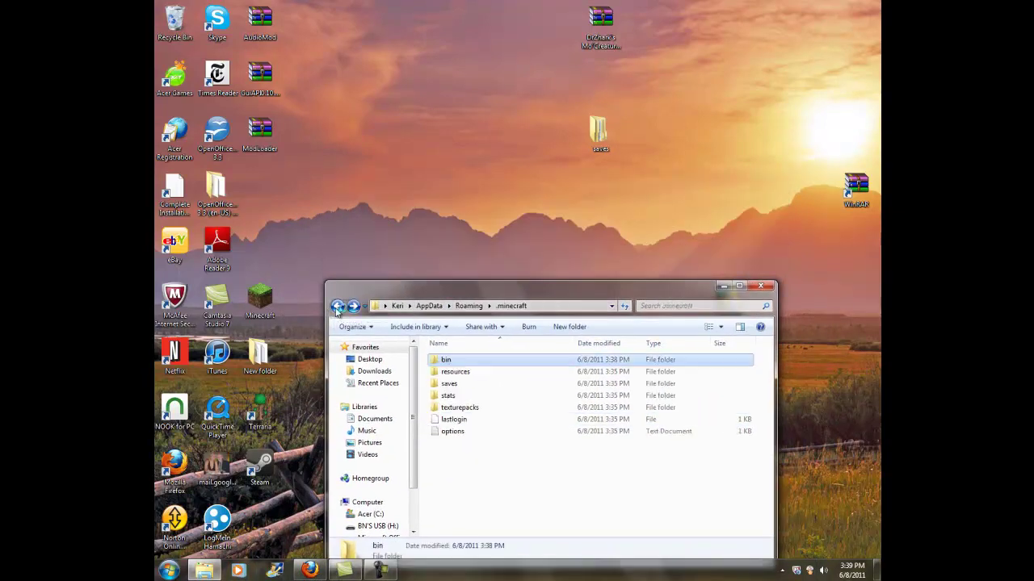
double_click(480, 384)
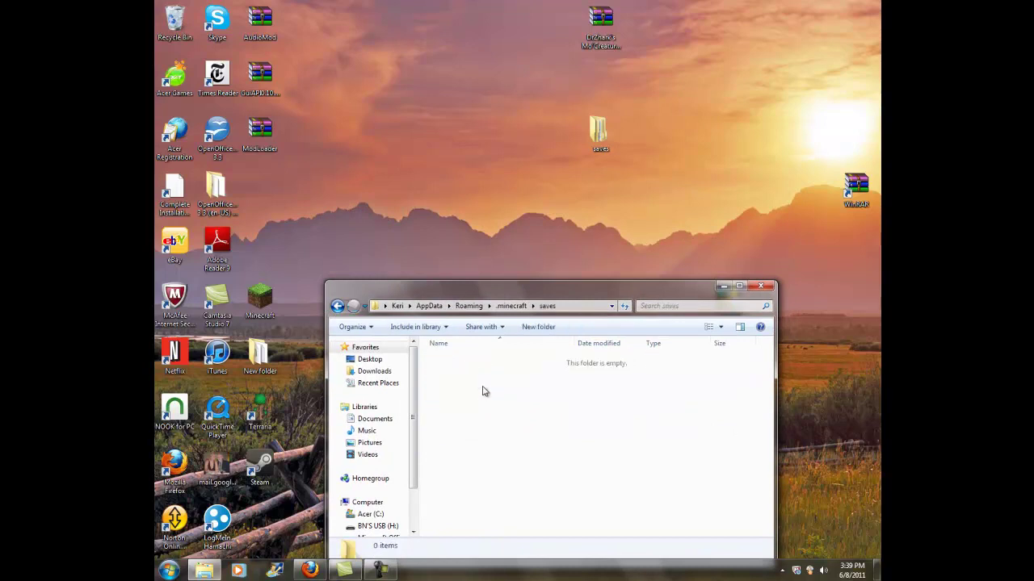
double_click(598, 129)
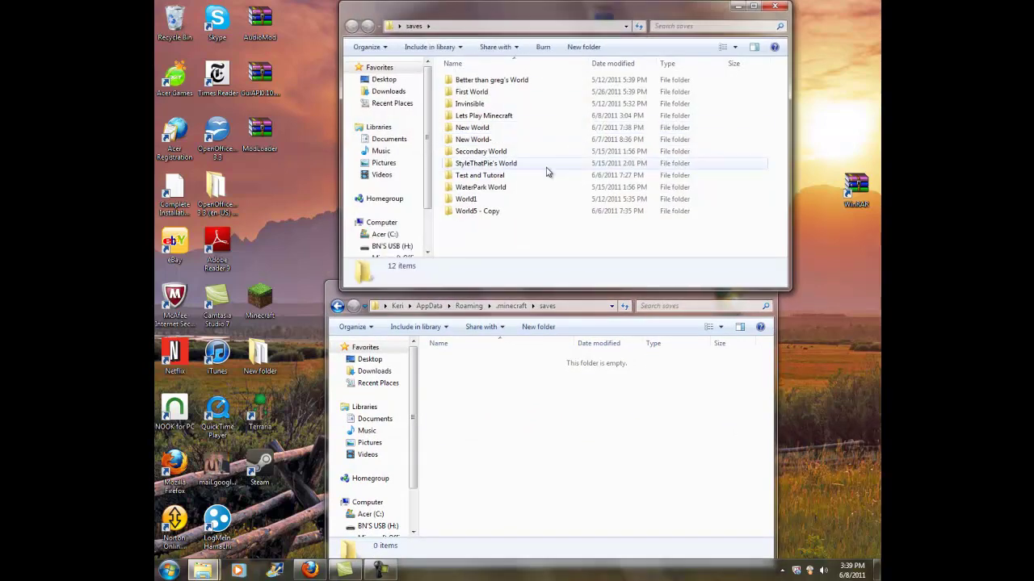
mouse_move(517, 238)
left_mouse_down()
mouse_move(503, 203)
mouse_move(501, 84)
mouse_move(510, 87)
mouse_move(467, 413)
mouse_move(480, 428)
left_mouse_up()
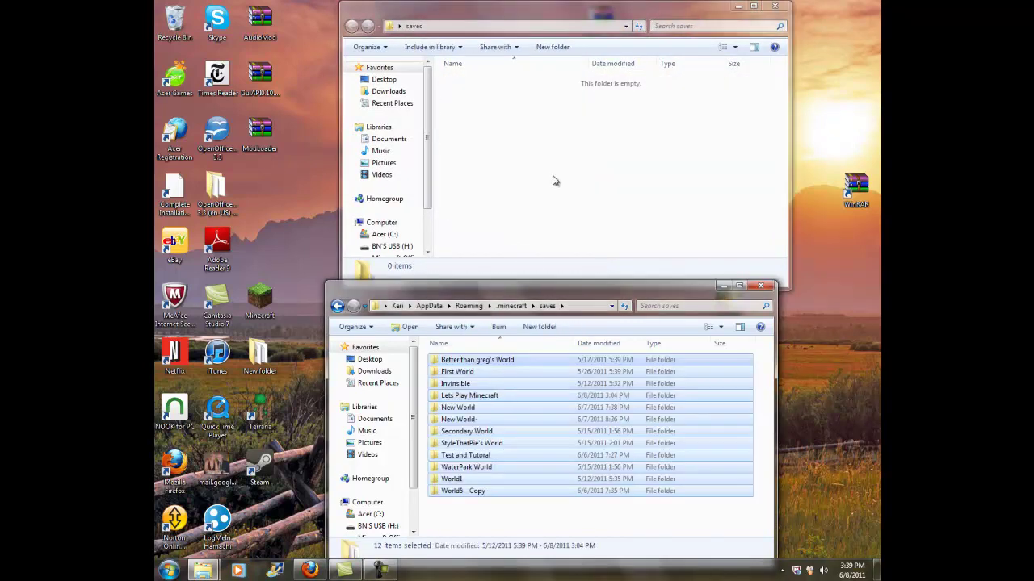
left_click(774, 6)
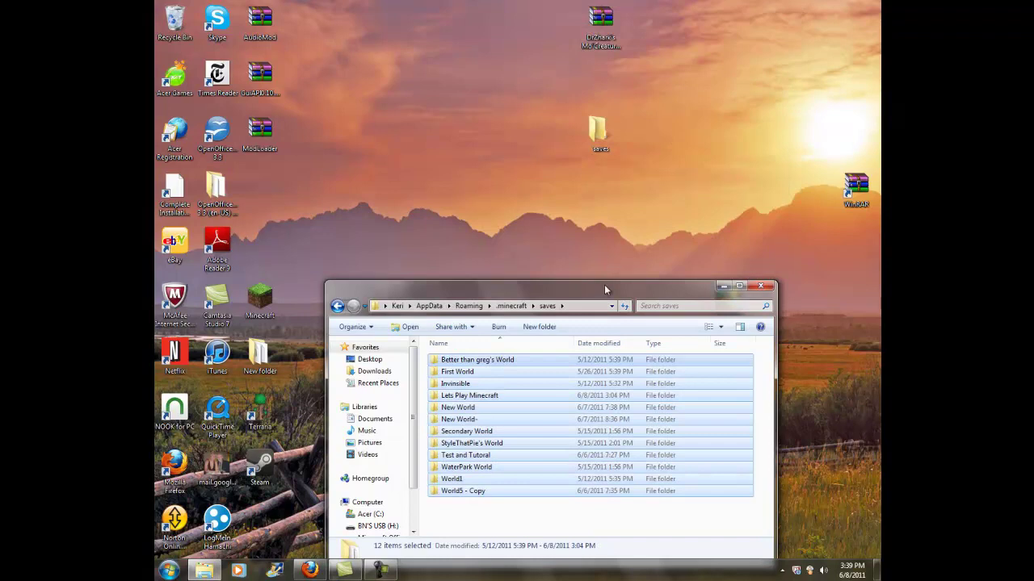
left_click_drag(603, 286, 604, 217)
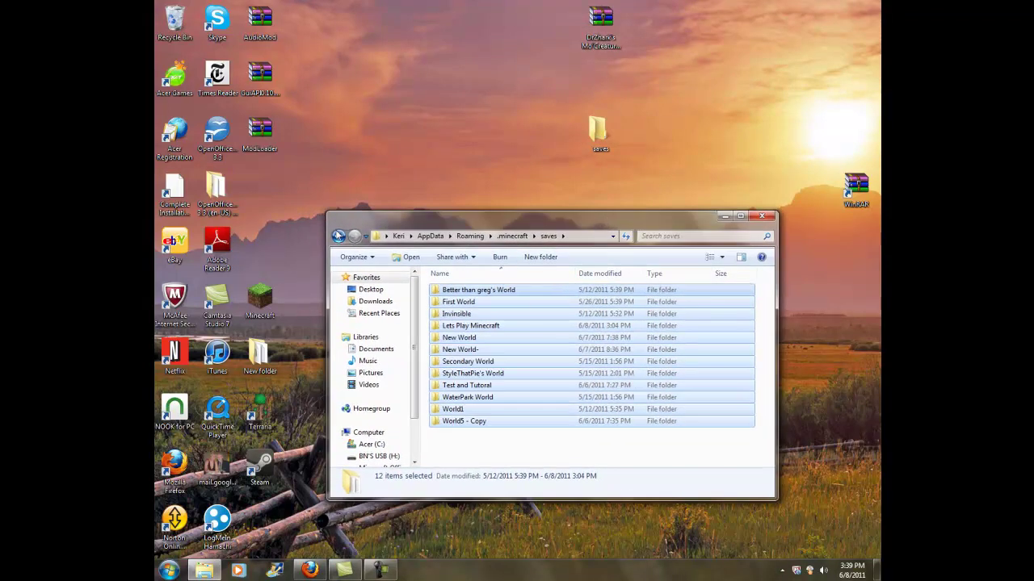
left_click(338, 236)
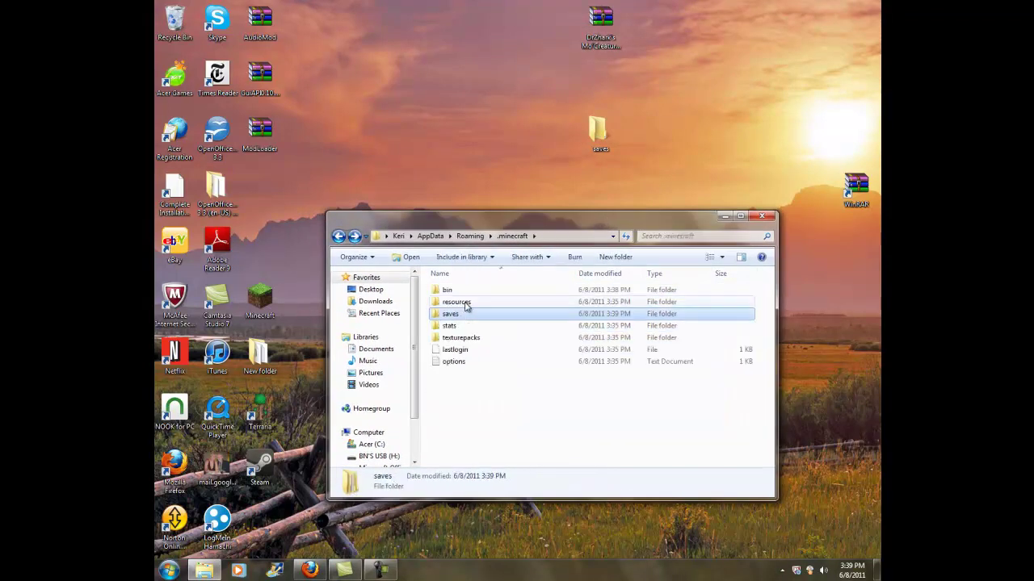
Step: Extract the Mo'Creatures mods, resources, README, modmanager and patch files into .minecraft, merging resources
double_click(604, 38)
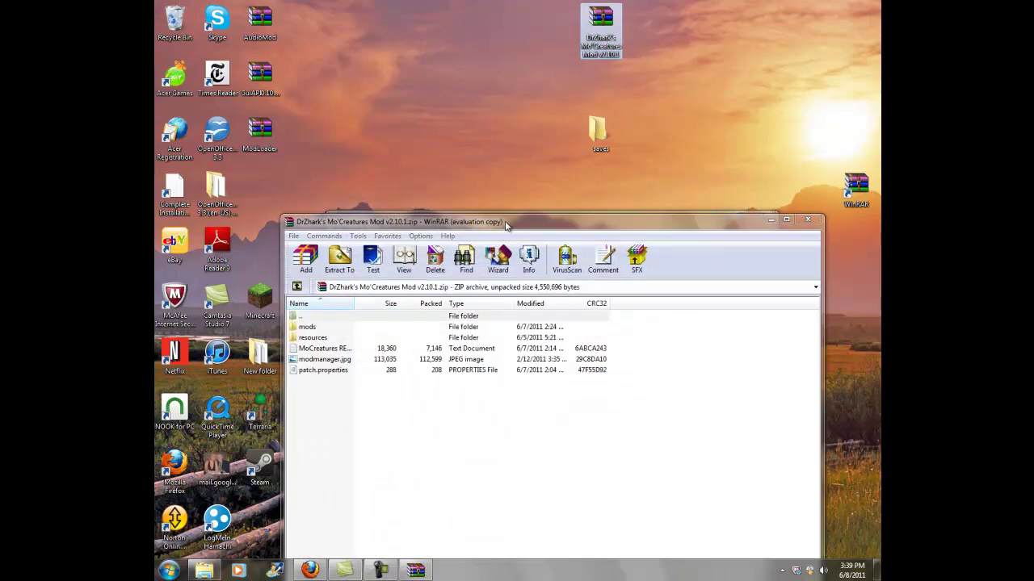
left_click_drag(506, 226, 785, 201)
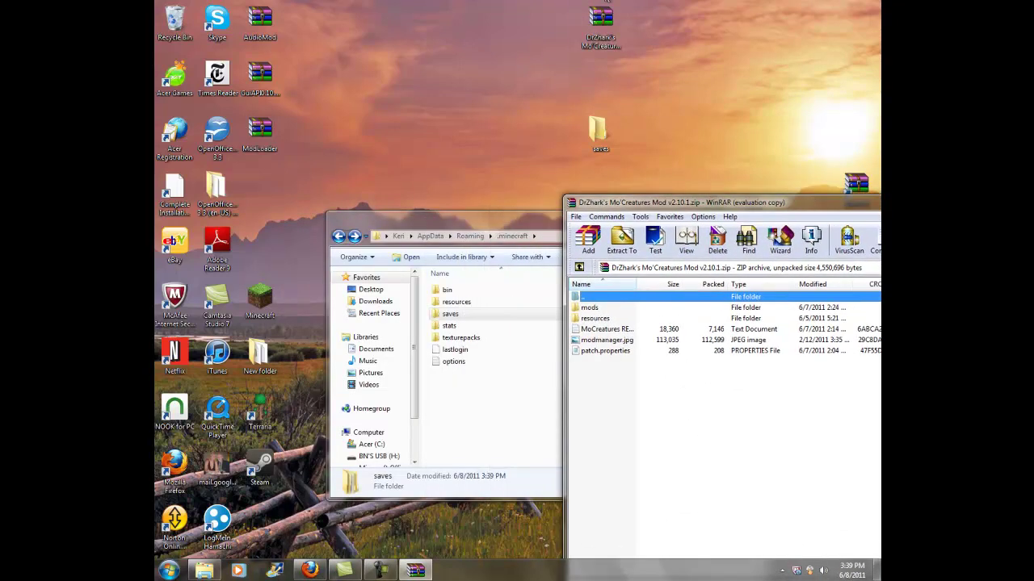
mouse_move(654, 417)
left_mouse_down()
mouse_move(671, 312)
mouse_move(454, 439)
mouse_move(462, 412)
left_mouse_up()
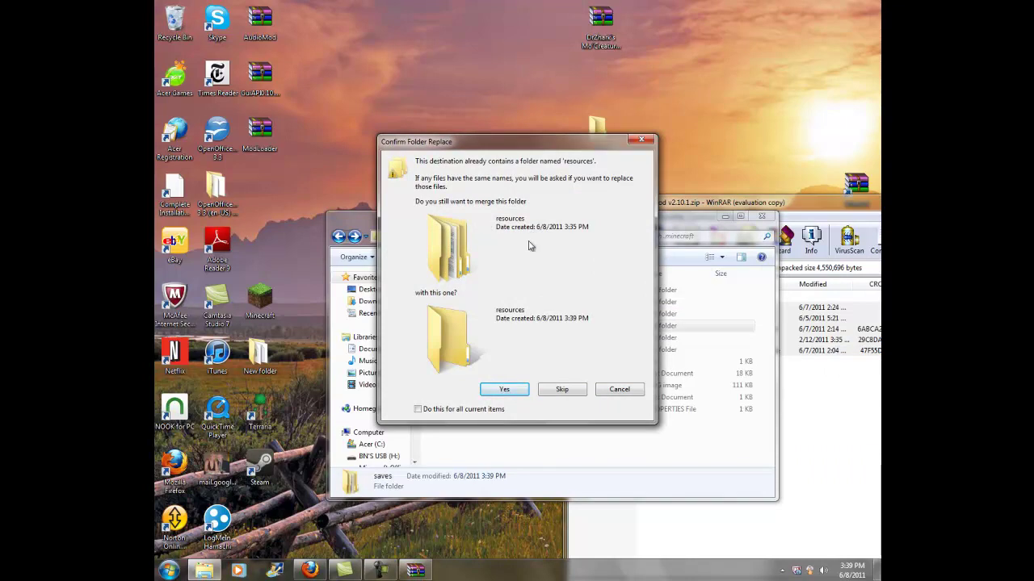
left_click(514, 392)
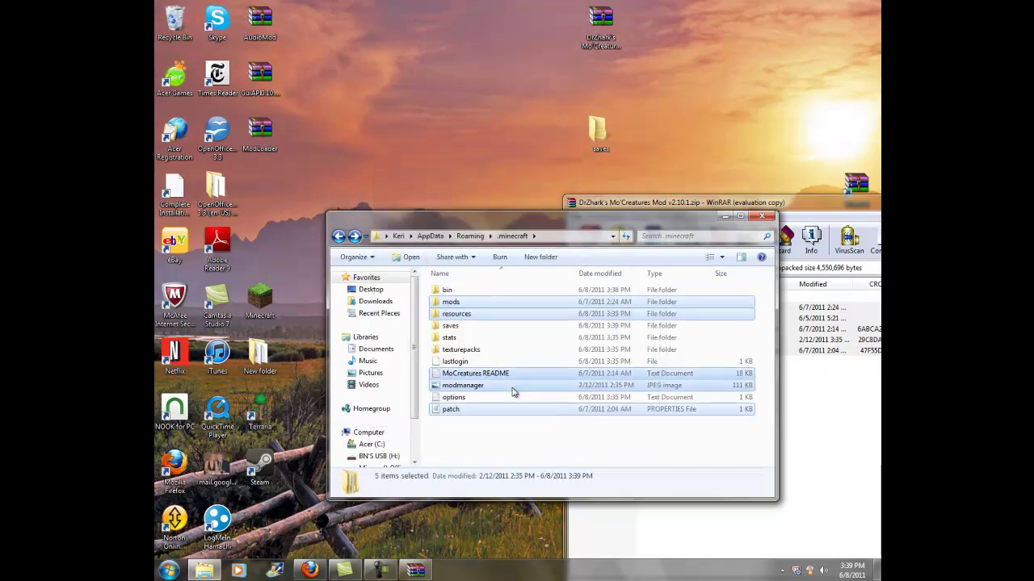
Step: Close the Mo'Creatures archive and move its zip into the .minecraft folder
left_click(547, 429)
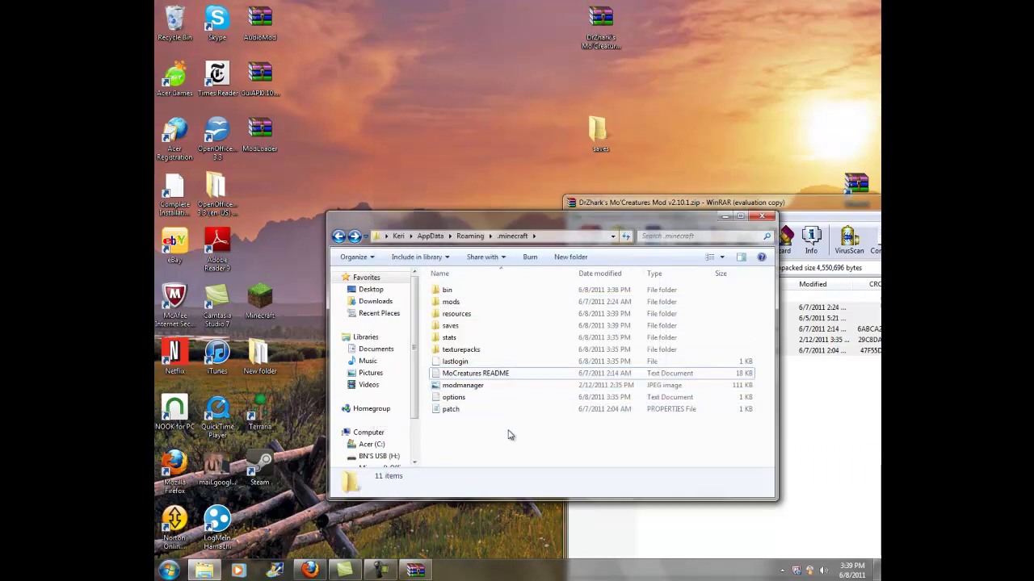
left_click(822, 412)
left_click_drag(790, 212, 558, 209)
left_click(863, 198)
mouse_move(601, 25)
left_mouse_down()
mouse_move(581, 194)
mouse_move(510, 444)
left_mouse_up()
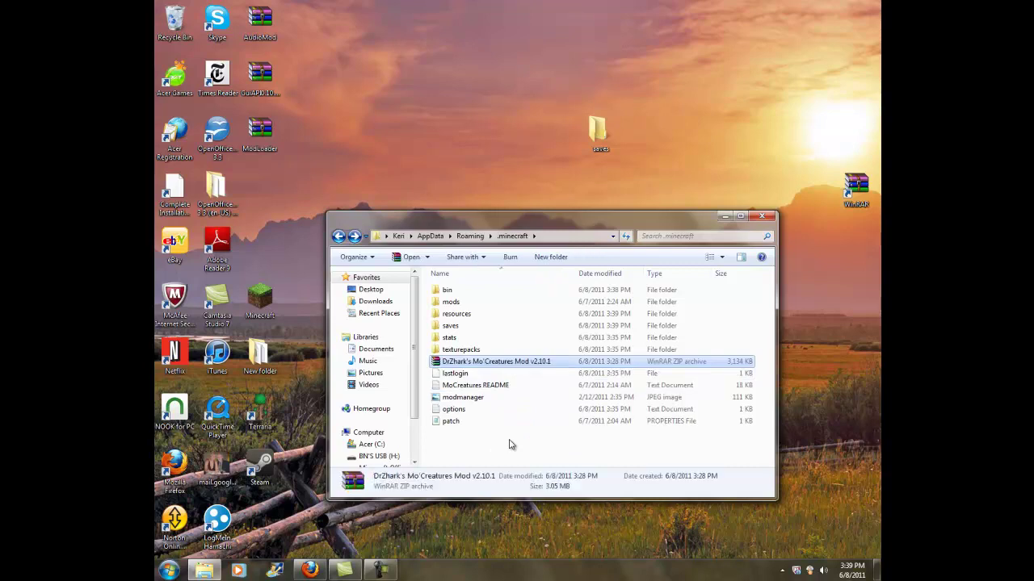
Step: Leave the archive and five files lastlogin to patch untouched, then close .minecraft
right_click(504, 361)
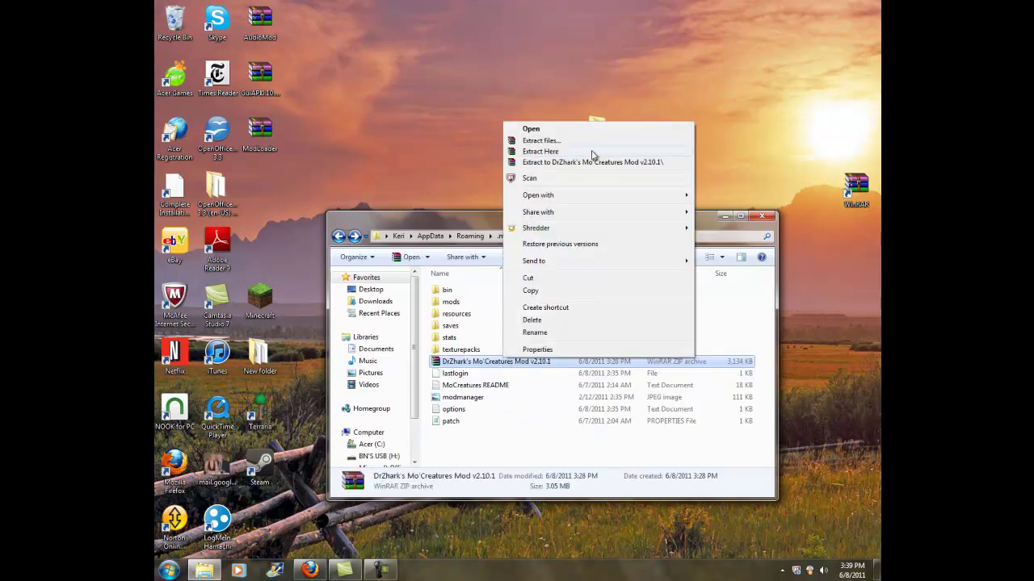
left_click(541, 476)
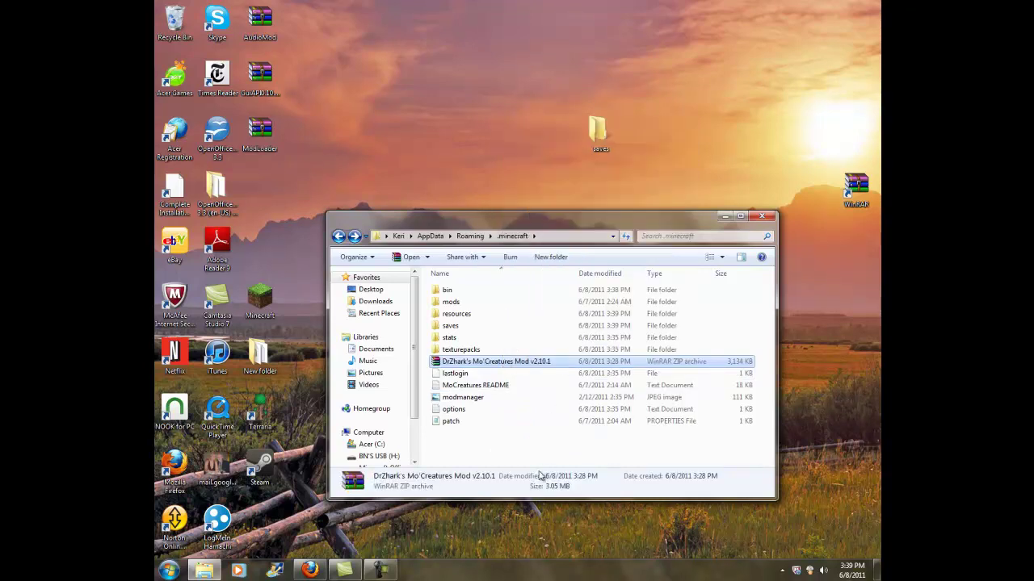
left_click_drag(539, 455, 546, 378)
right_click(546, 378)
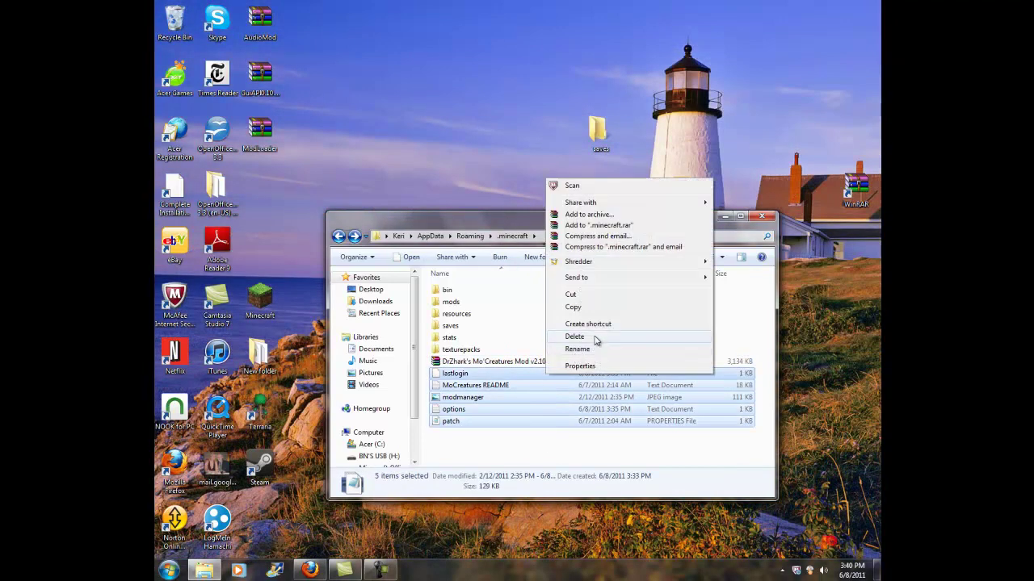
left_click(565, 432)
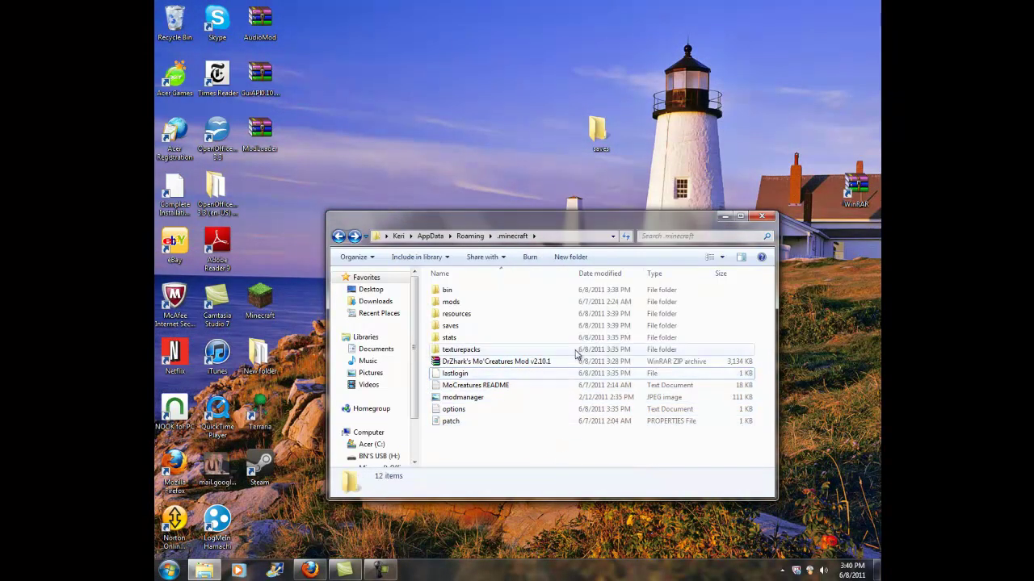
left_click(761, 217)
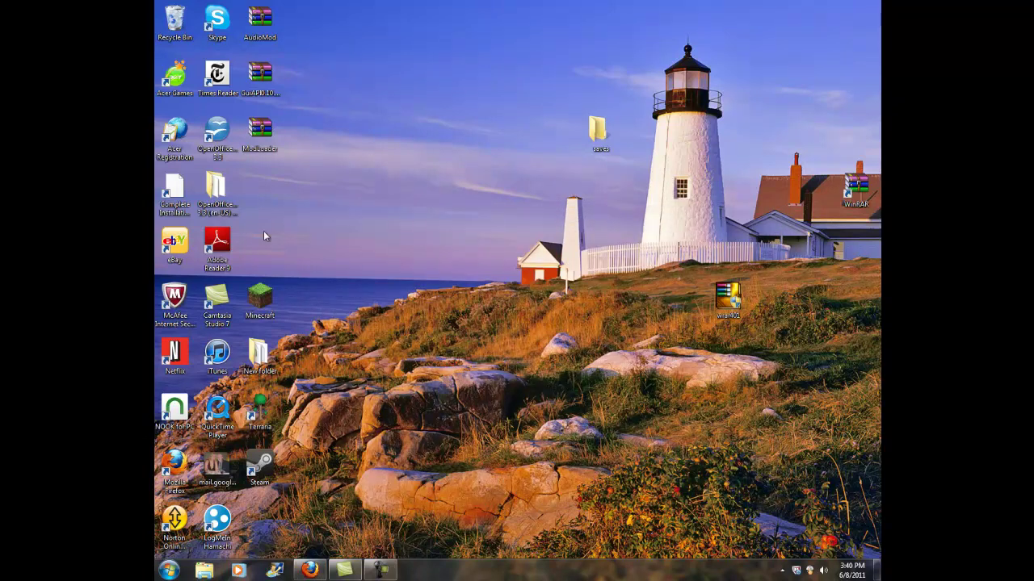
Step: Launch Minecraft from the desktop, log in, and open the Singleplayer world list
double_click(267, 303)
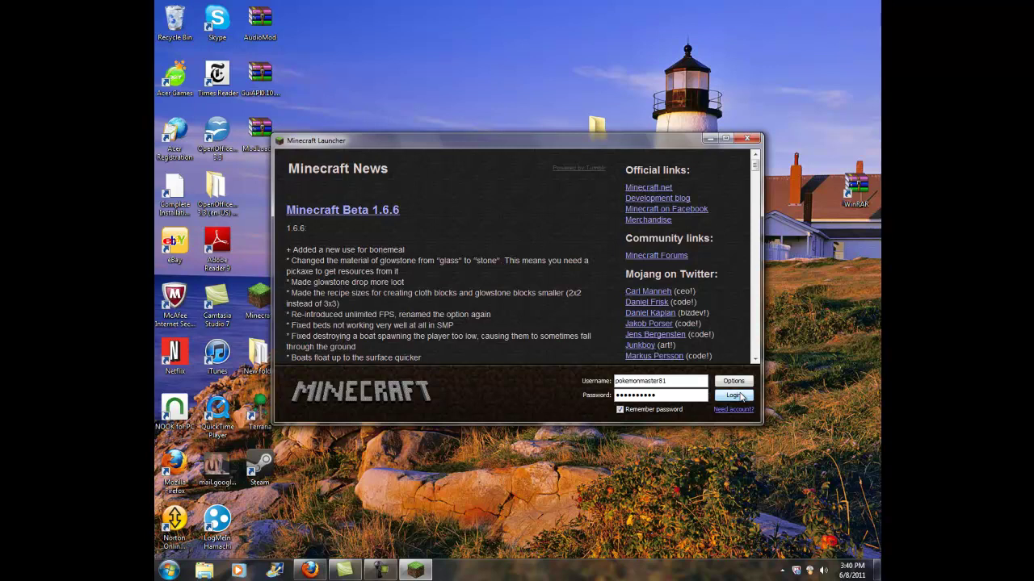
left_click(740, 395)
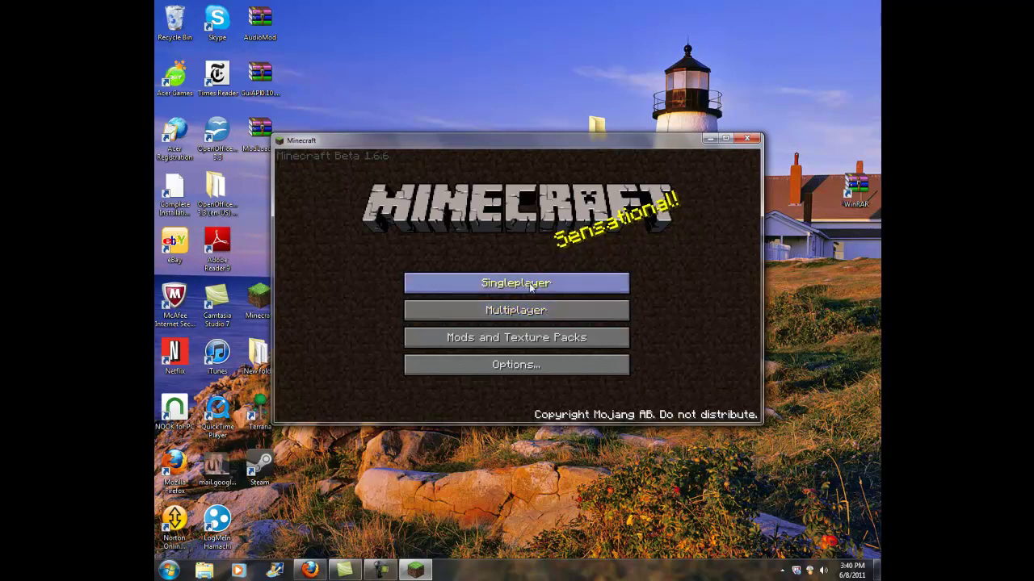
left_click(530, 290)
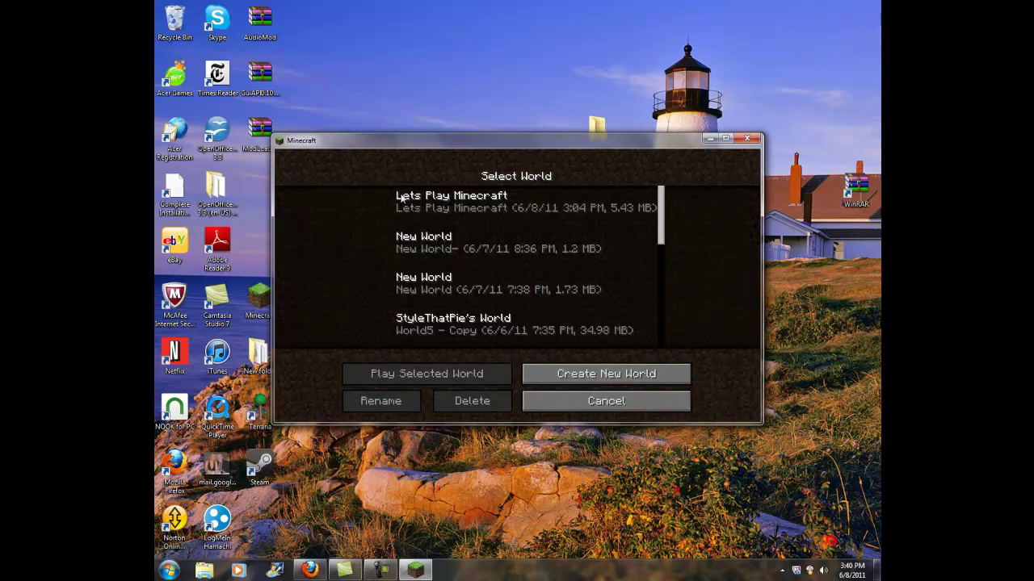
Step: Select the Lets Play Minecraft world and load it
left_click(414, 207)
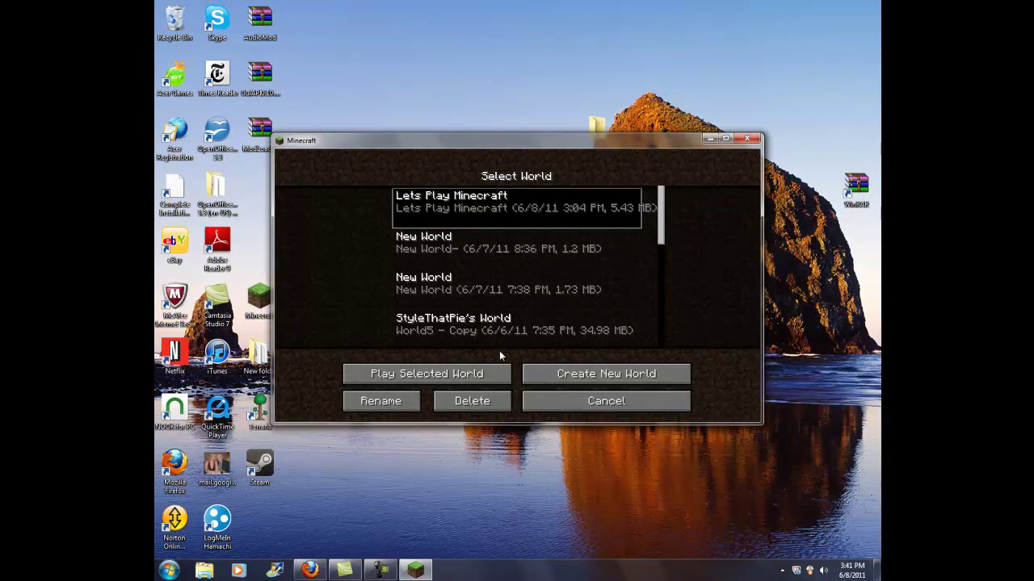
left_click(483, 372)
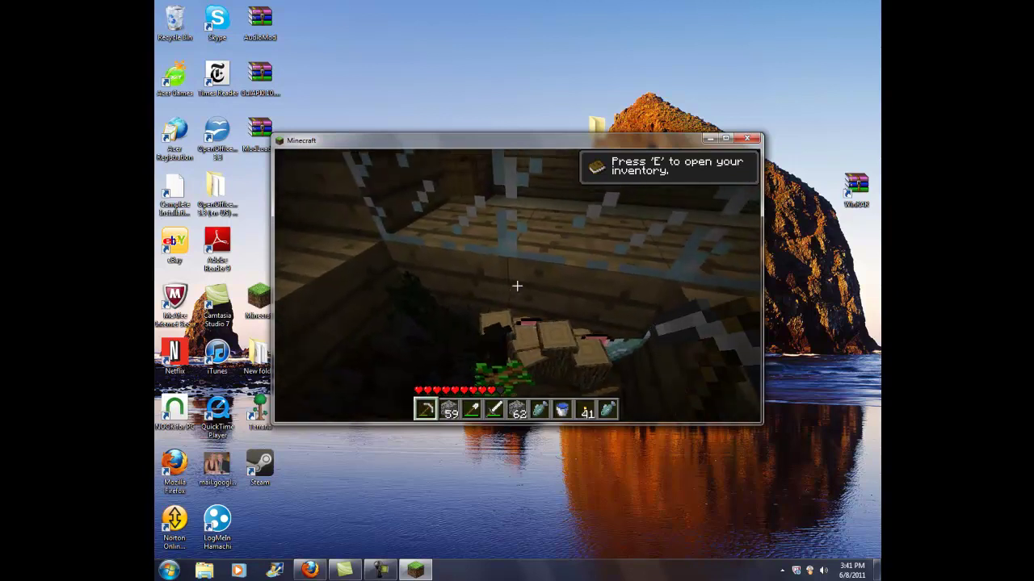
Step: Set the game difficulty to Easy in the options
key("Escape")
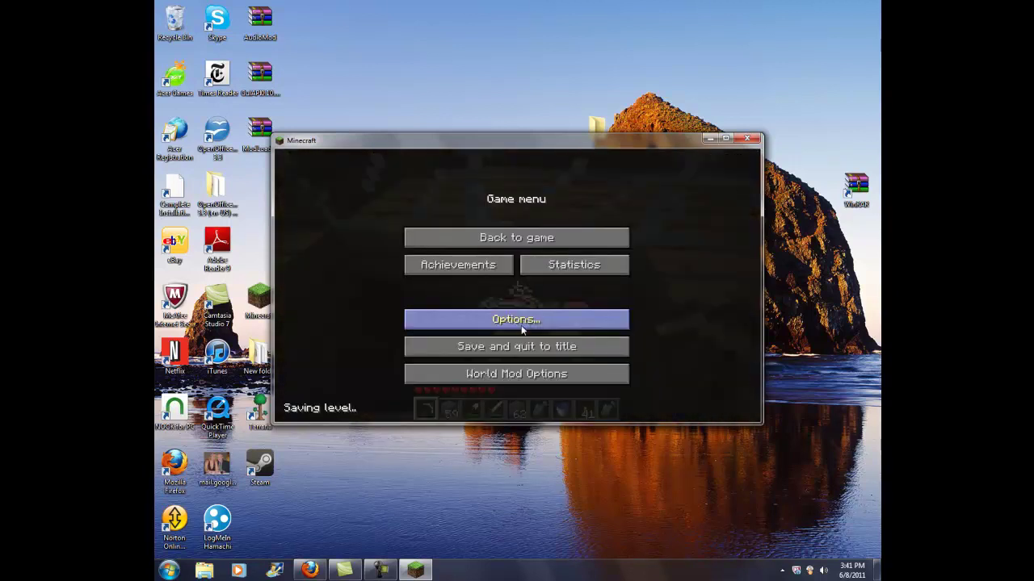
left_click(524, 323)
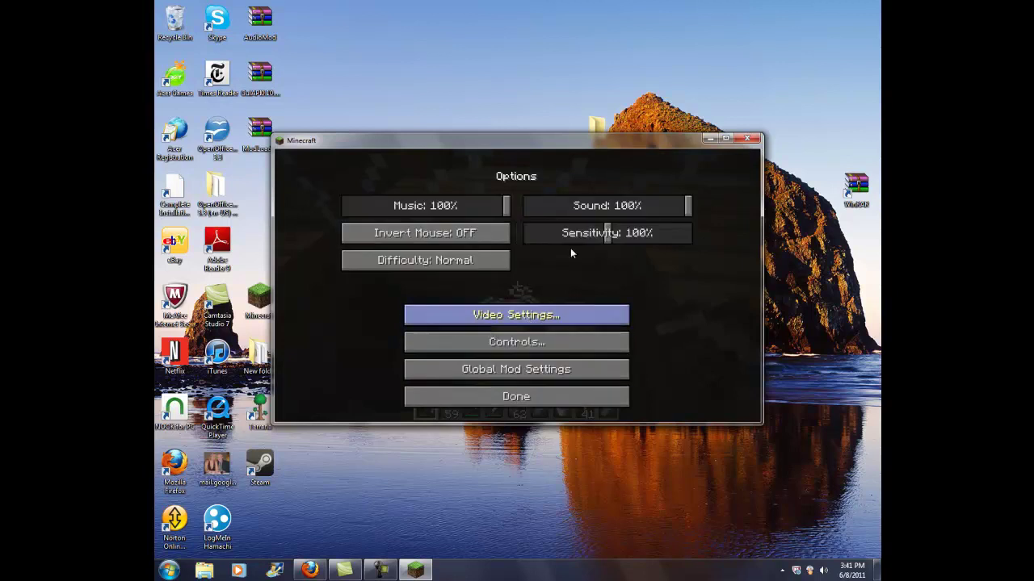
left_click(728, 138)
left_click(433, 233)
left_click(445, 241)
left_click(445, 241)
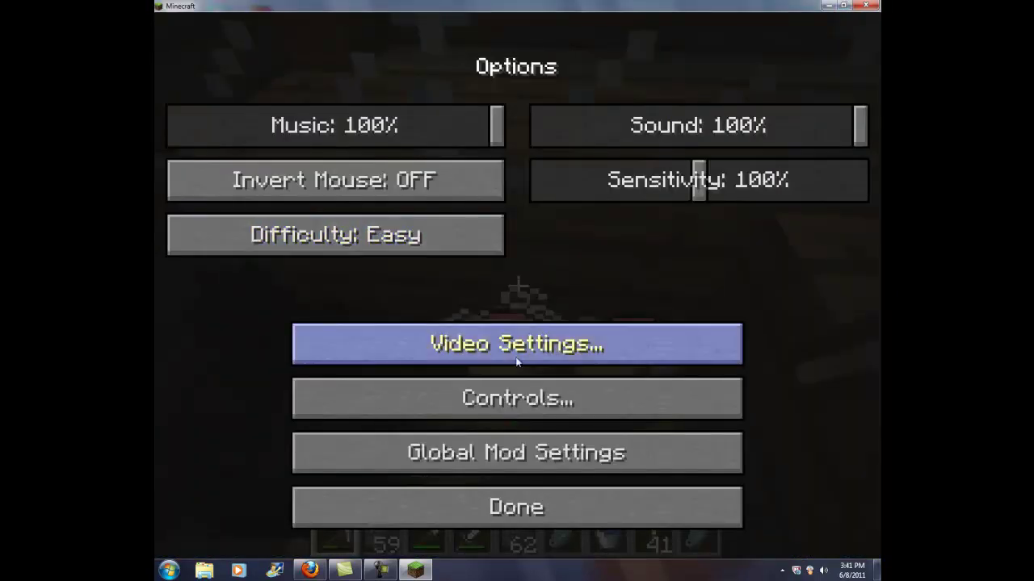
Step: Rebind controls to arrow-key movement, RCONTROL jump, RSHIFT sneak, D drop and I inventory, then resume
left_click(537, 388)
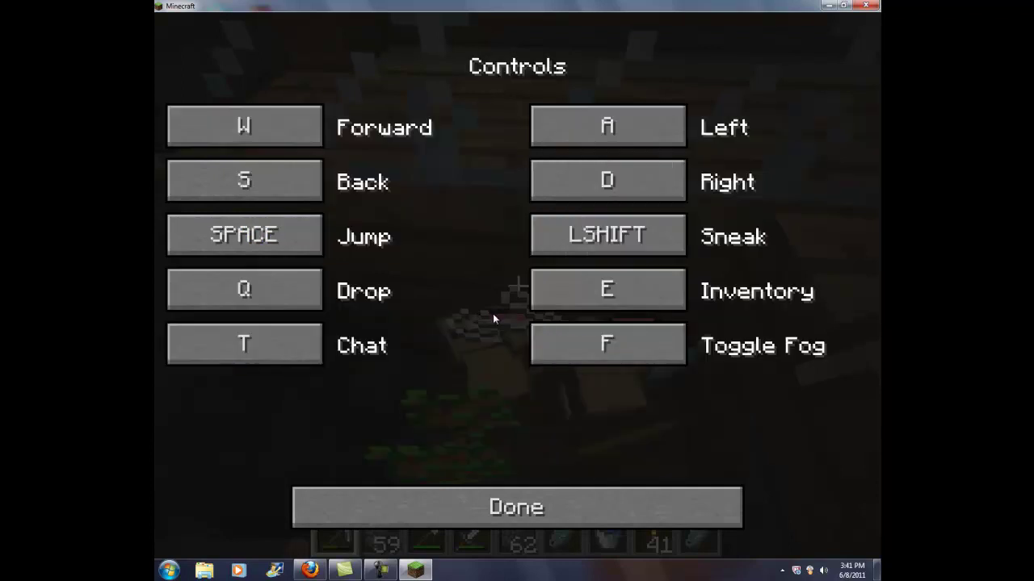
left_click(287, 134)
key("Up")
left_click(293, 166)
key("Down")
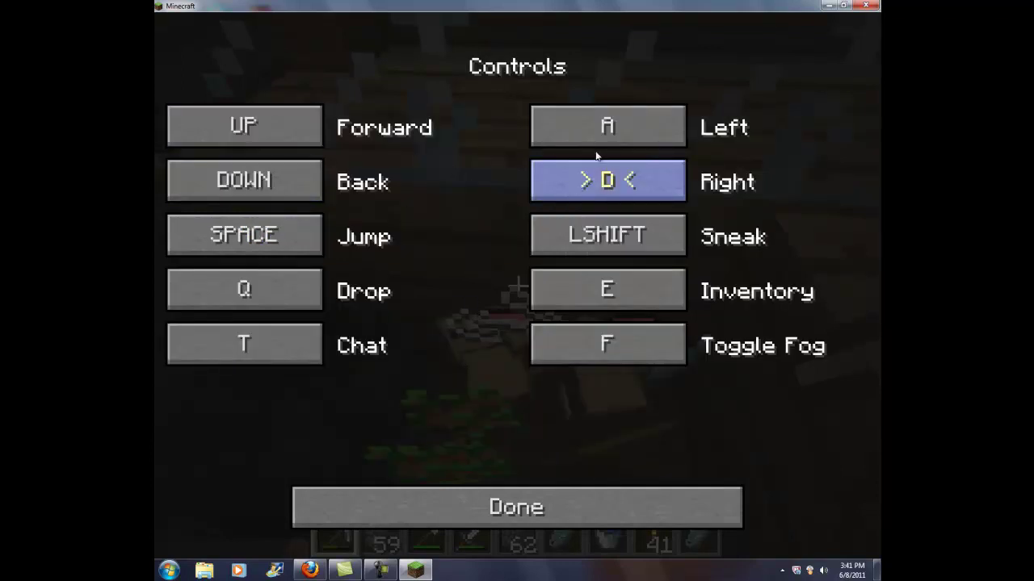
left_click(611, 137)
key("Left")
left_click(615, 226)
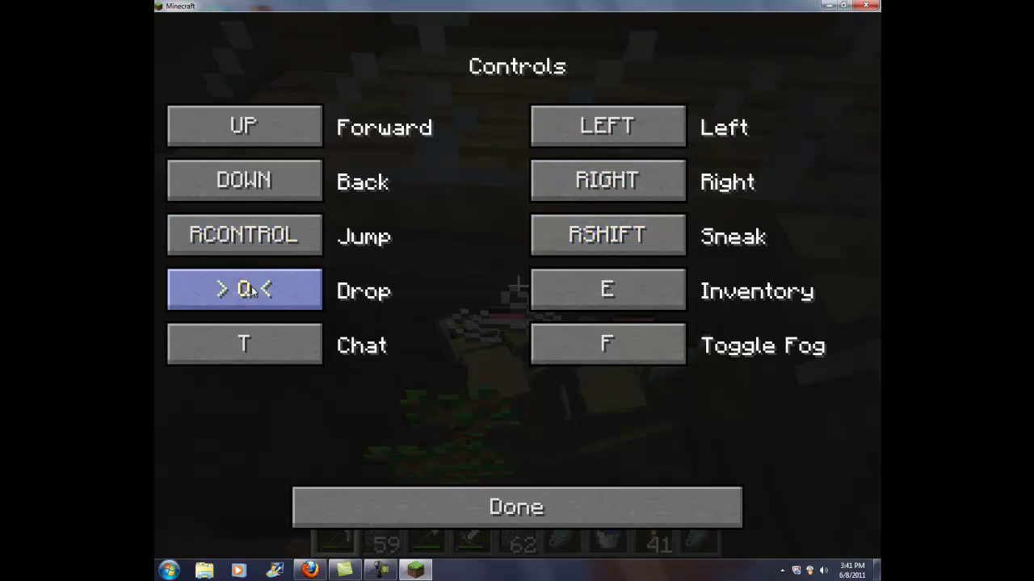
key("d")
key("i")
key("Escape")
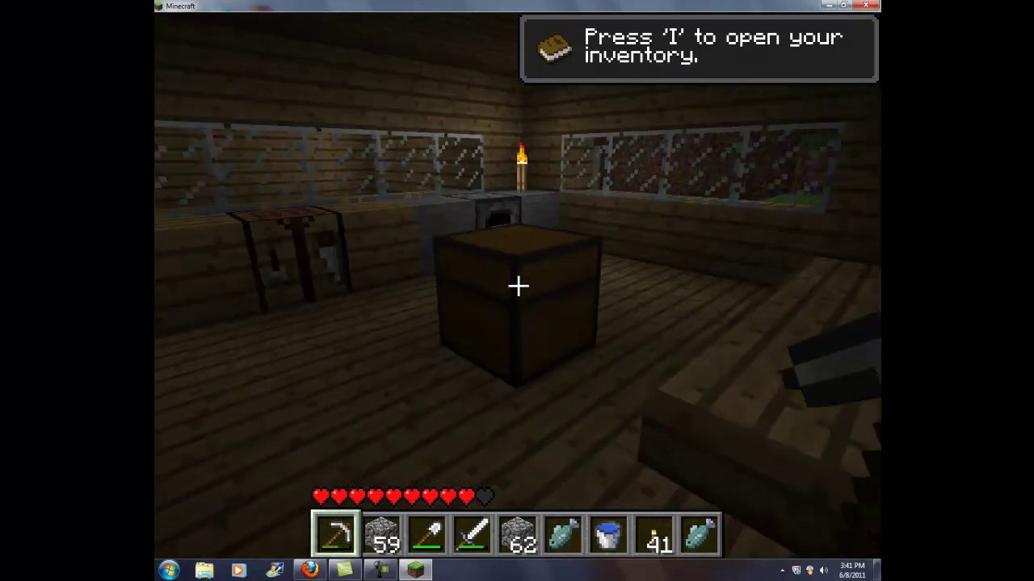
Step: Move the chest stack into the hotbar, shifting the cobblestone to an empty slot
key("i")
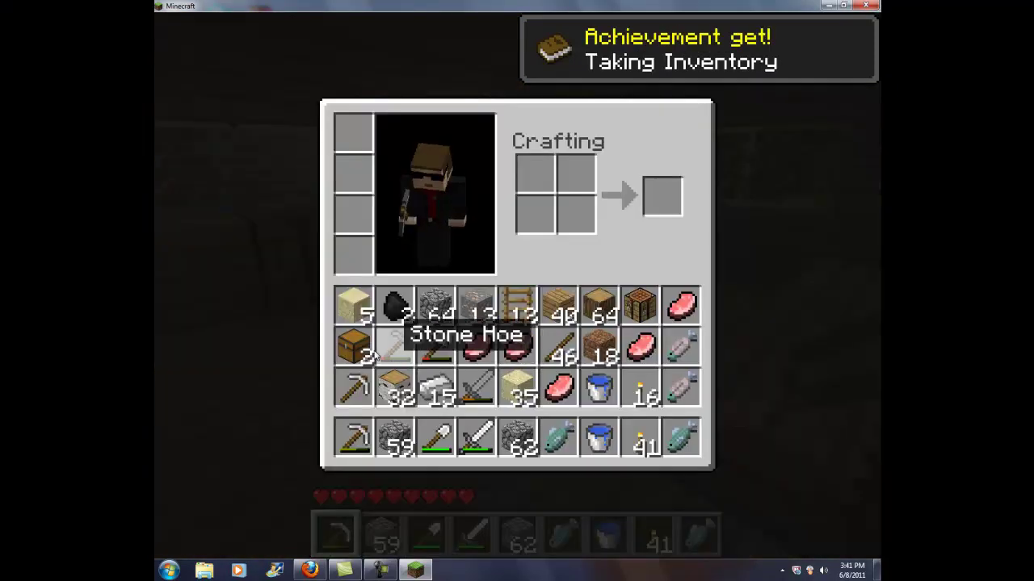
left_click(353, 346)
left_click(517, 437)
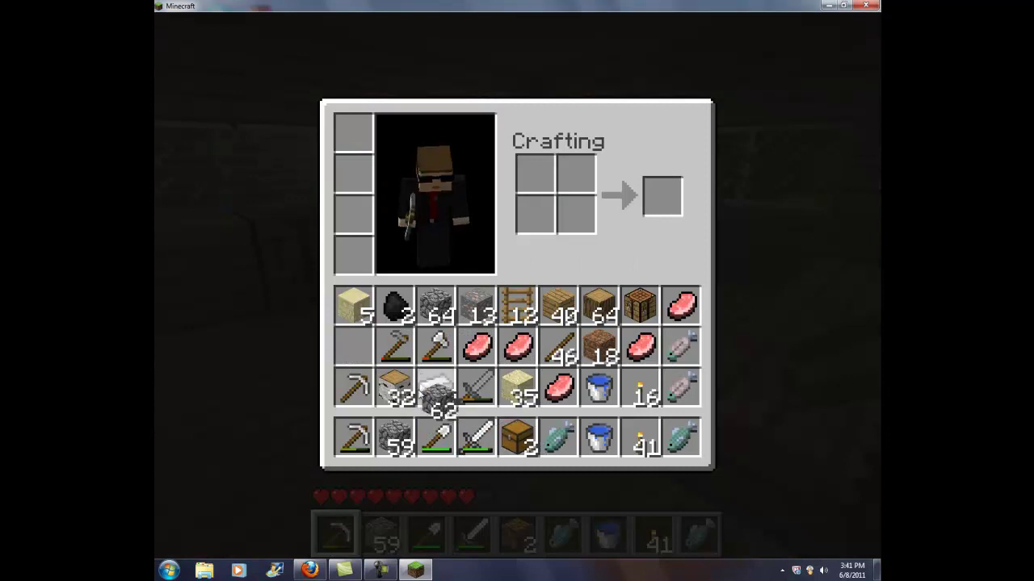
left_click(353, 345)
key("e")
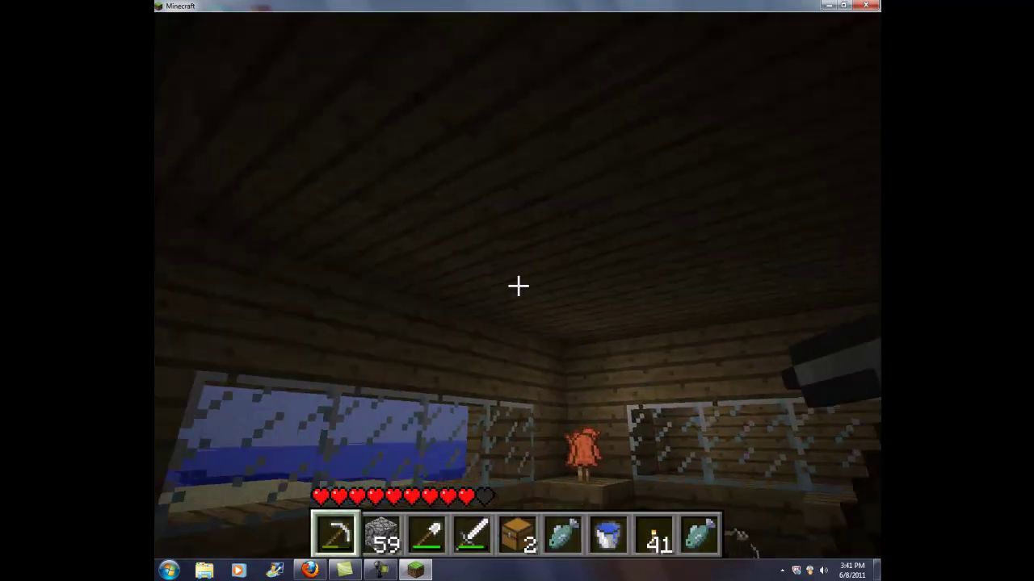
Step: Select the chests on the hotbar and place one on the house floor
key("w")
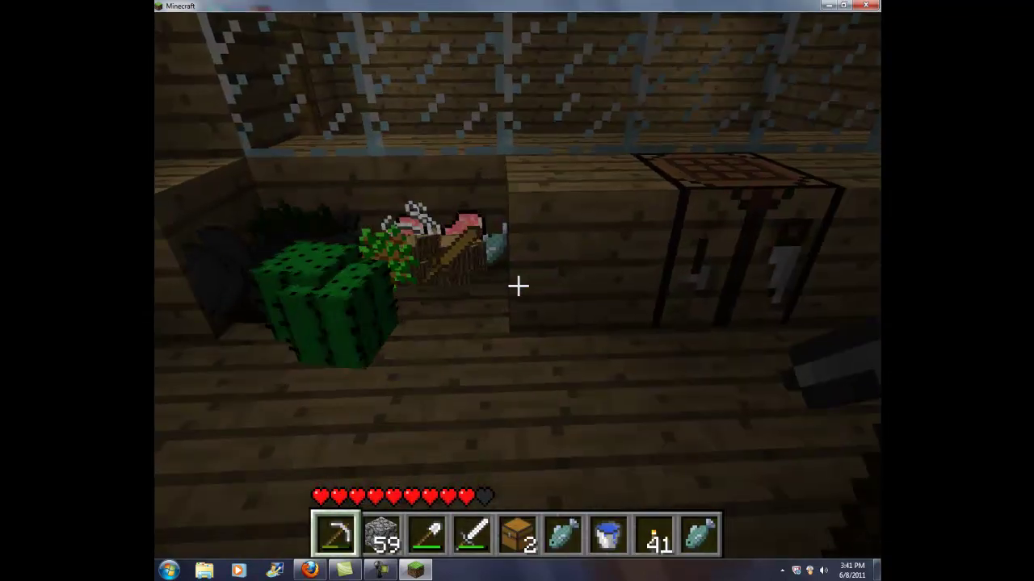
scroll(518, 285, "down", 3)
scroll(517, 285, "down", 1)
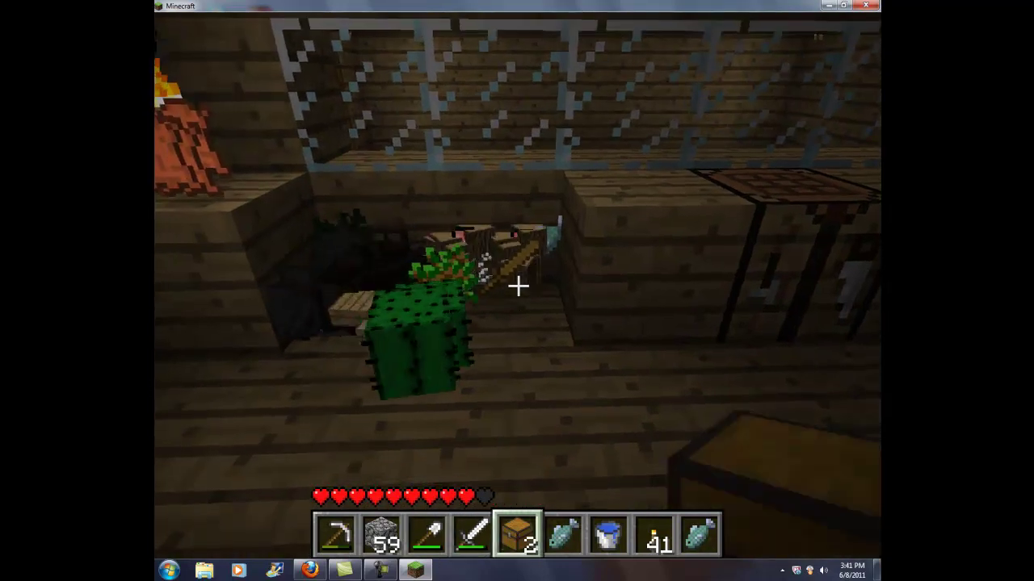
right_click(517, 285)
Step: Open the chest and store the 64 wood, 40 planks, 12 ladders and 5 sandstone
key("w")
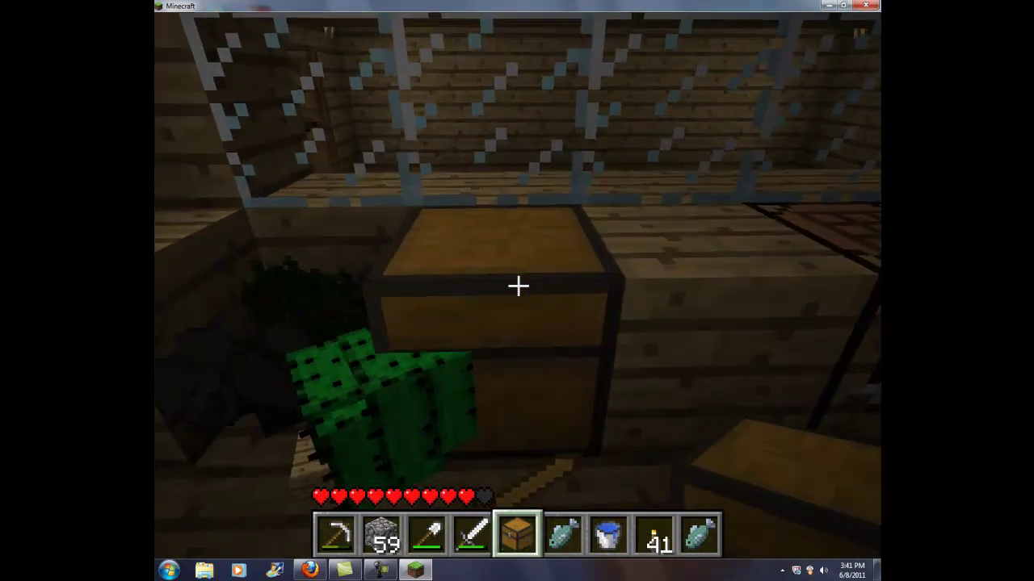
right_click(517, 285)
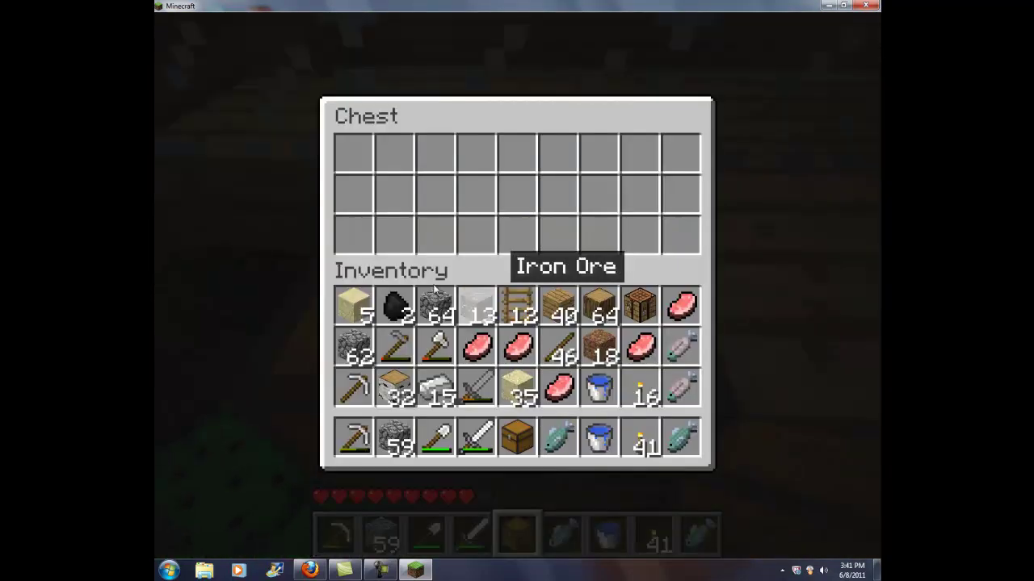
left_click(638, 305)
left_click(559, 306)
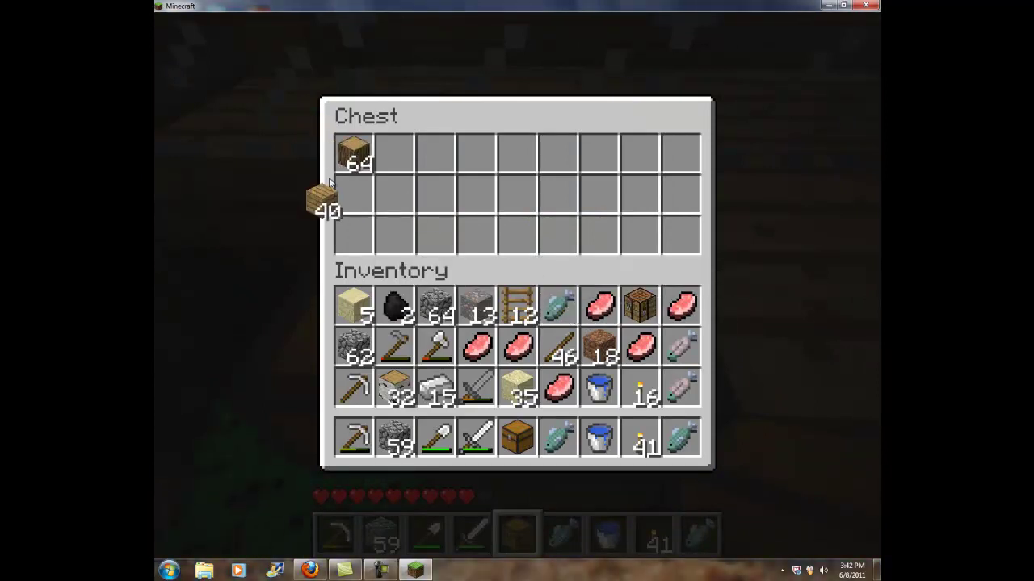
left_click(353, 195)
left_click(507, 300)
left_click(353, 236)
left_click(359, 299, "shift")
Step: Store the 35 sand, 13 iron ore, 64 cobblestone, 6 eggs and 10 fences in the chest
left_click(517, 386)
left_click(395, 196)
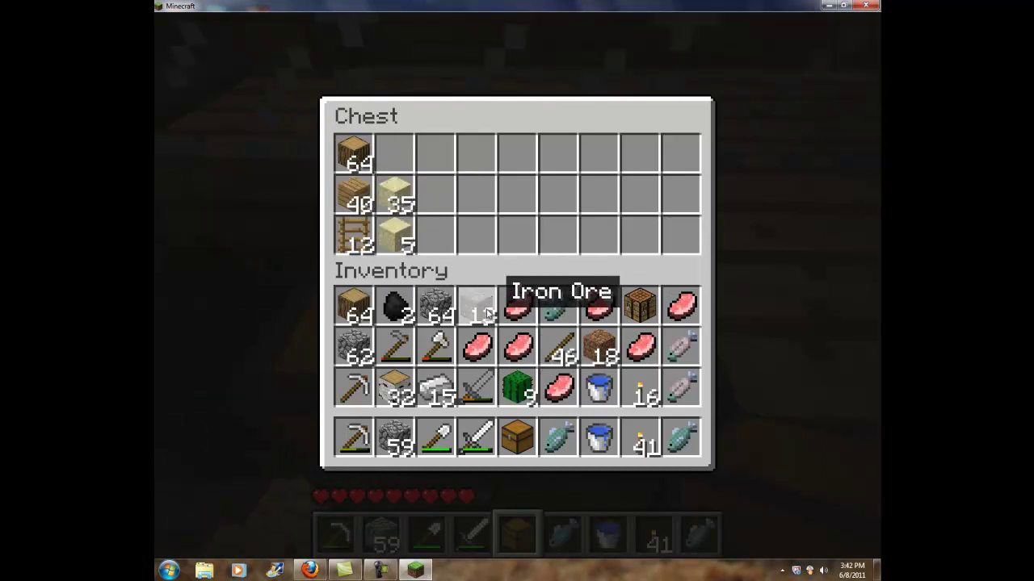
left_click(483, 303)
left_click(395, 153)
left_click(436, 305)
left_click(436, 234)
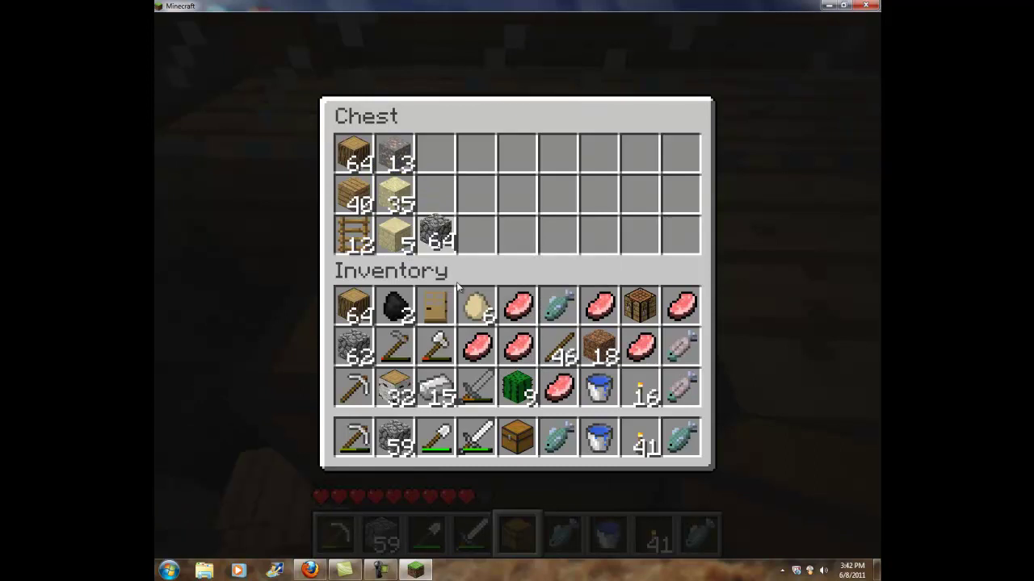
left_click(476, 305)
left_click(436, 196)
left_click(477, 305)
left_click(477, 234)
Step: Move the raw porkchops from the inventory into the chest
left_click(516, 305)
left_click(516, 234)
left_click(598, 305)
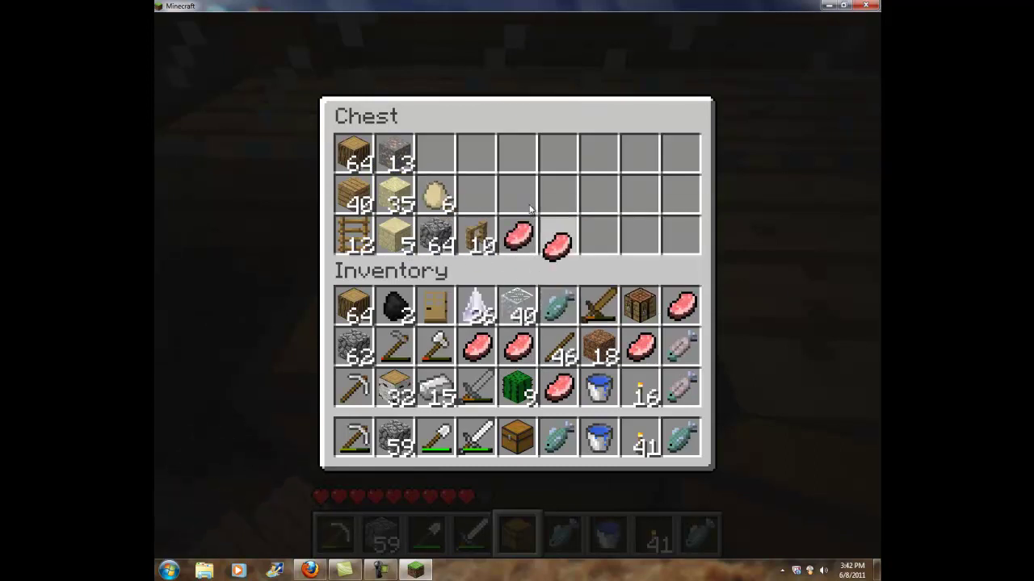
left_click(517, 196)
left_click(681, 305)
left_click(516, 153)
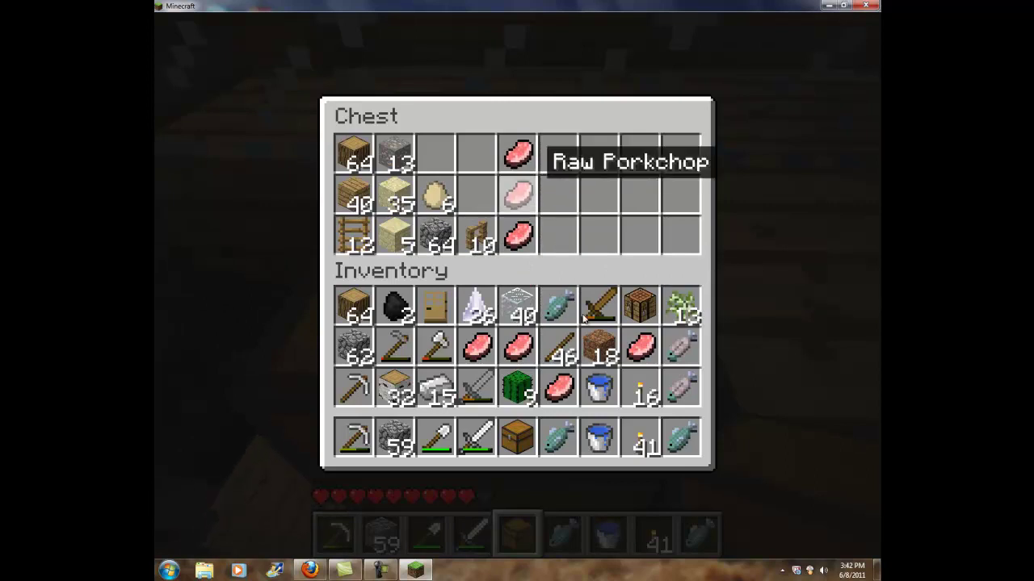
left_click(517, 346)
left_click(479, 156)
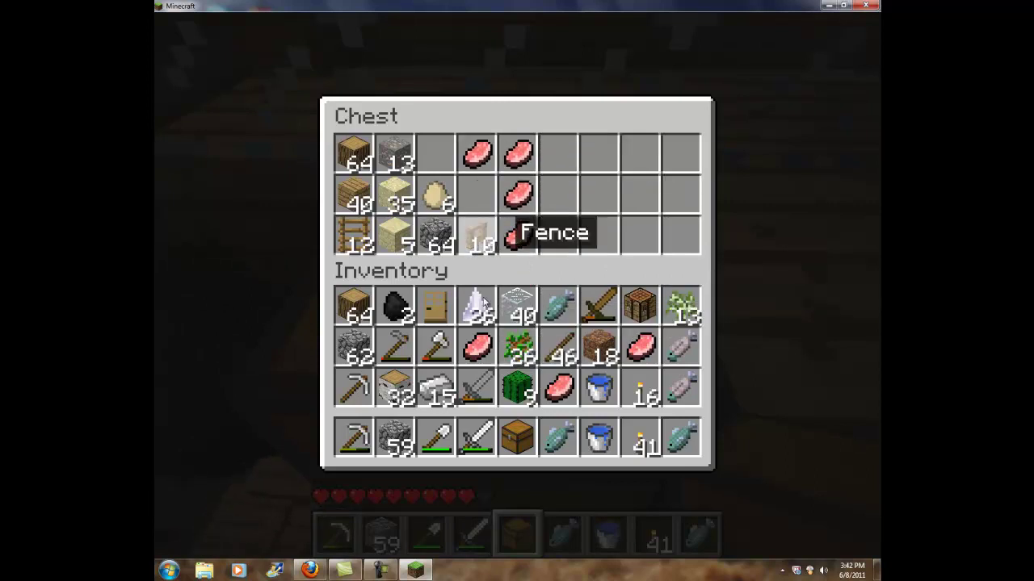
left_click(476, 346)
left_click(476, 195)
left_click(436, 153)
Step: Store the remaining porkchops, the cooked fish and the raw fish in the chest
left_click(641, 346)
left_click(557, 236)
left_click(681, 346)
left_click(557, 195)
left_click(680, 388)
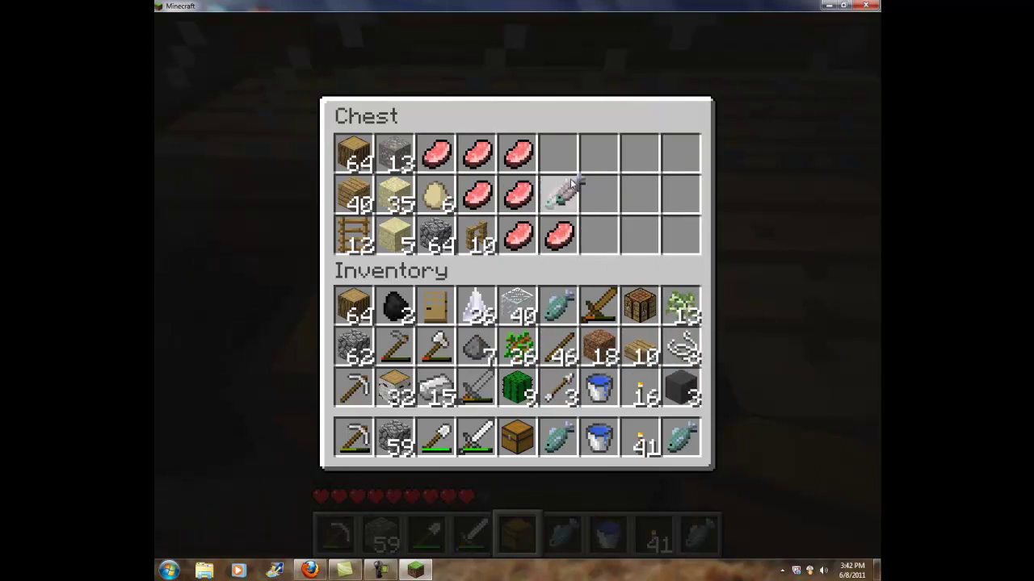
left_click(557, 153)
left_click(568, 295)
left_click(593, 234)
left_click(555, 436)
left_click(597, 232)
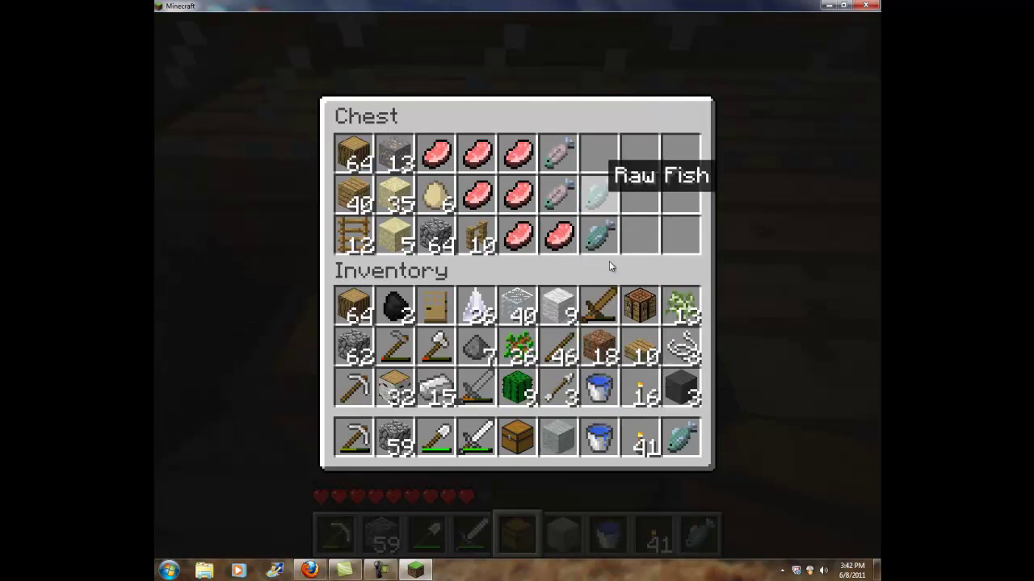
left_click(681, 436, "shift")
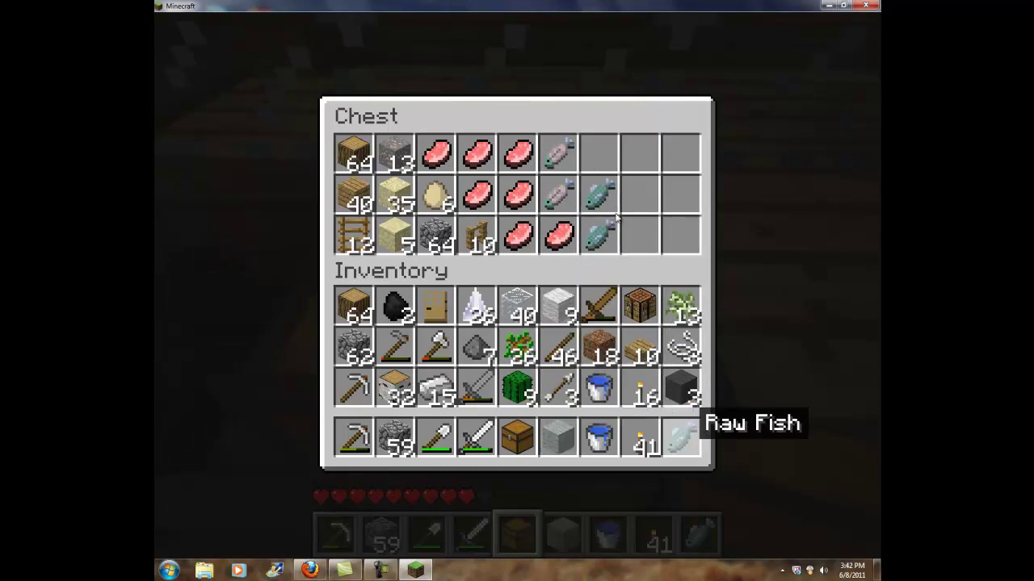
Step: Store the string stack and saplings in the chest, then close it
left_click(609, 162)
left_click(681, 343)
left_click(646, 230)
left_click(682, 300)
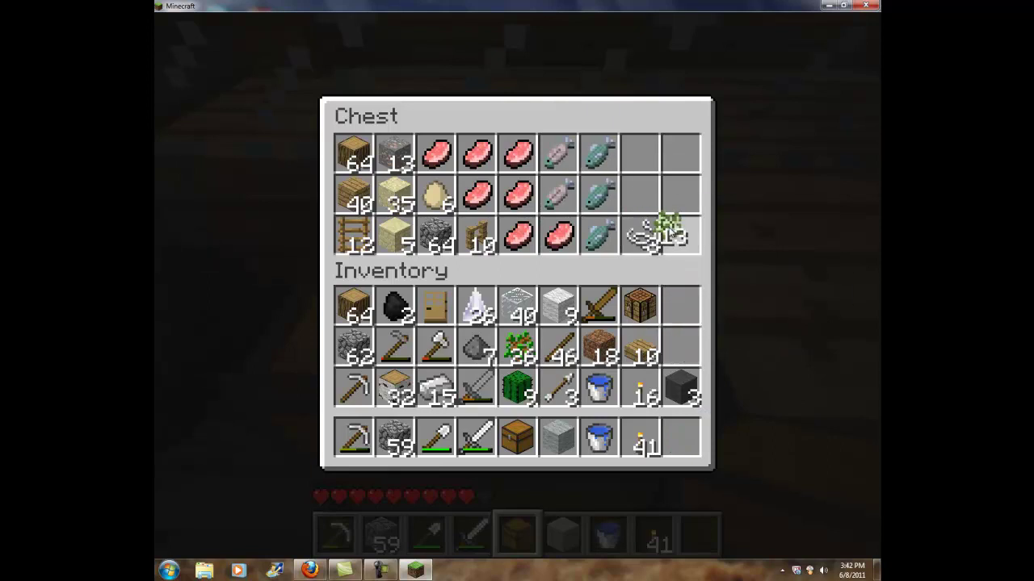
left_click(676, 222)
key("Escape")
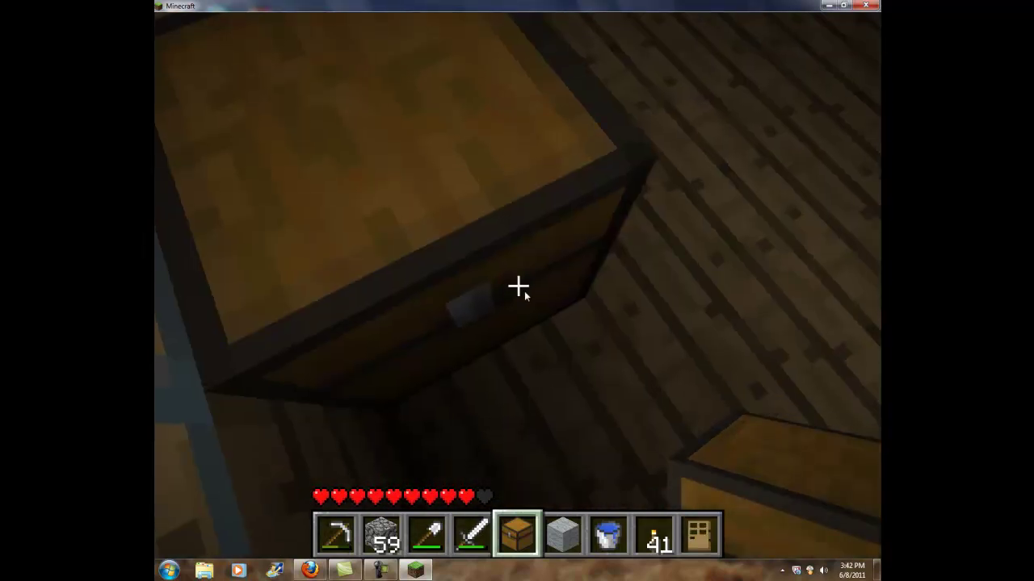
Step: Reopen the chest, store the 4 pumpkins, fish eggs and leather, and close it
right_click(517, 285)
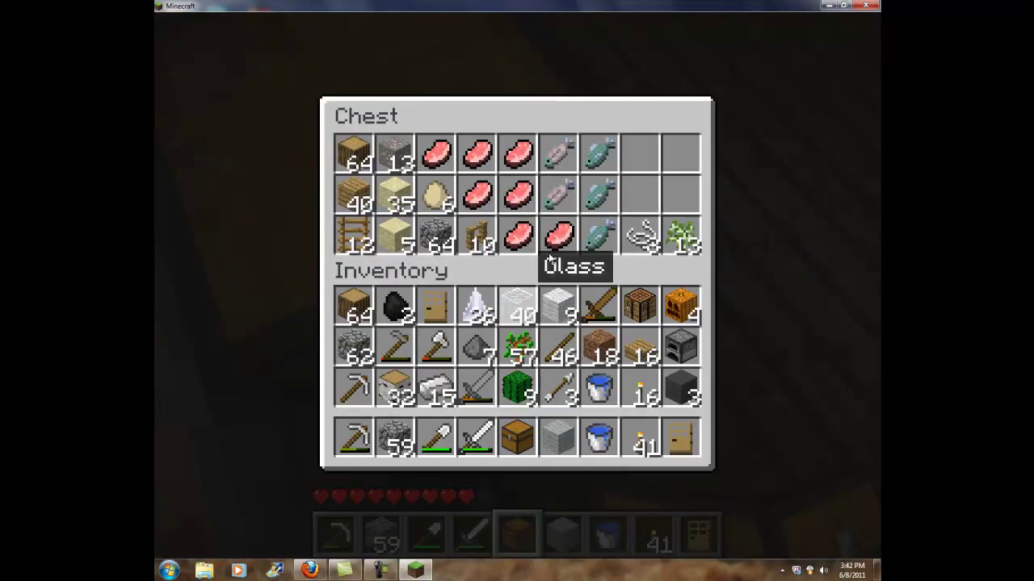
left_click(680, 305)
left_click(639, 195)
left_click(690, 306)
left_click(680, 195)
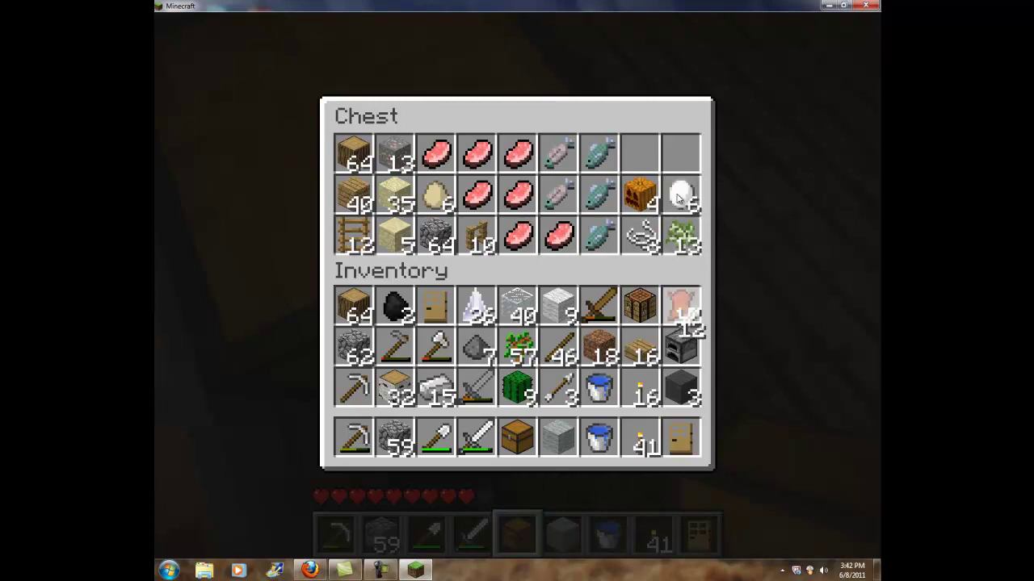
left_click(681, 305)
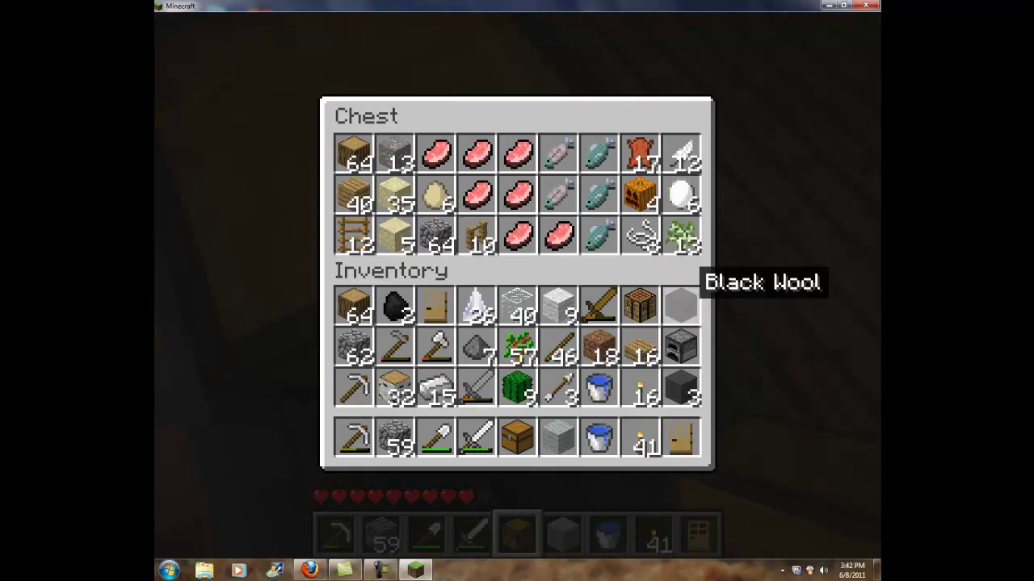
key("Escape")
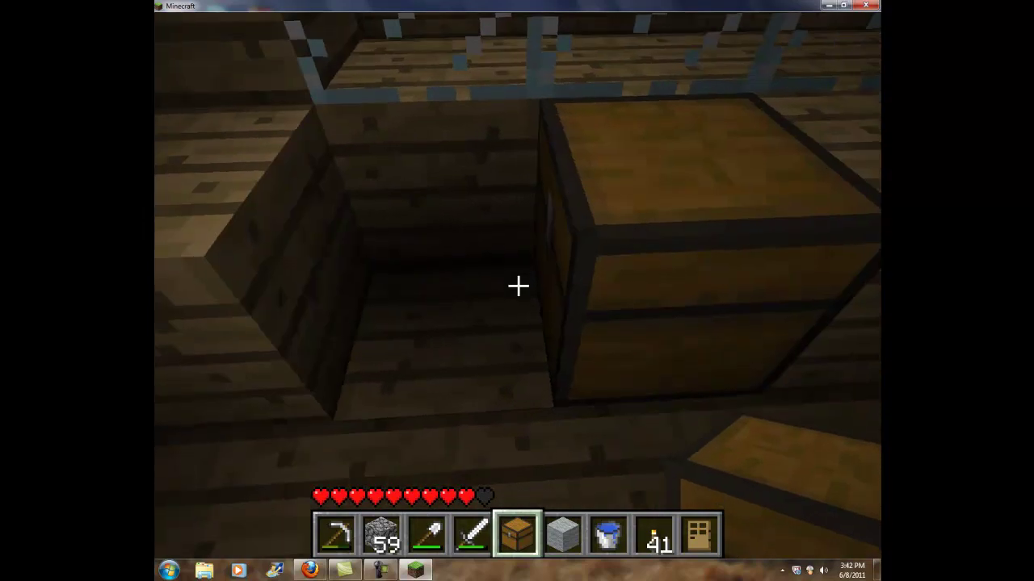
Step: Place a second chest beside the first to form a double chest, and go out the door
right_click(517, 286)
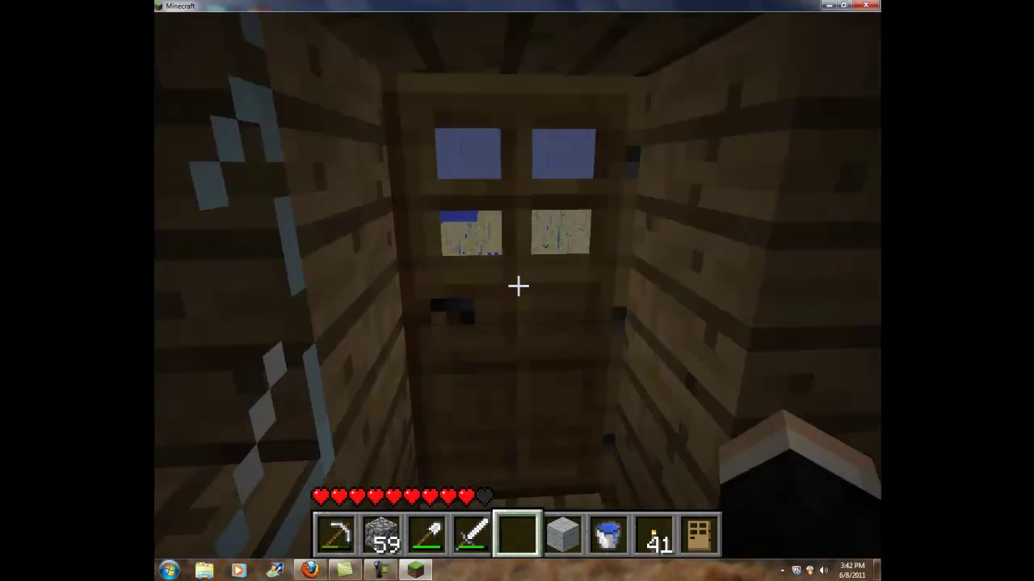
right_click(517, 286)
key("w")
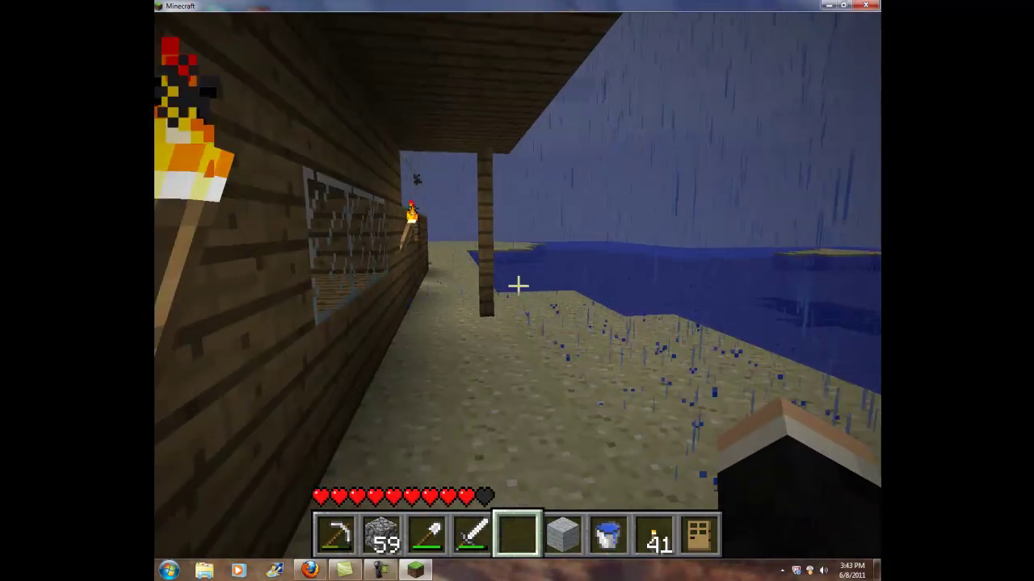
Step: Walk around the rainy beach looking at the water and birch trees, then pause
key("w")
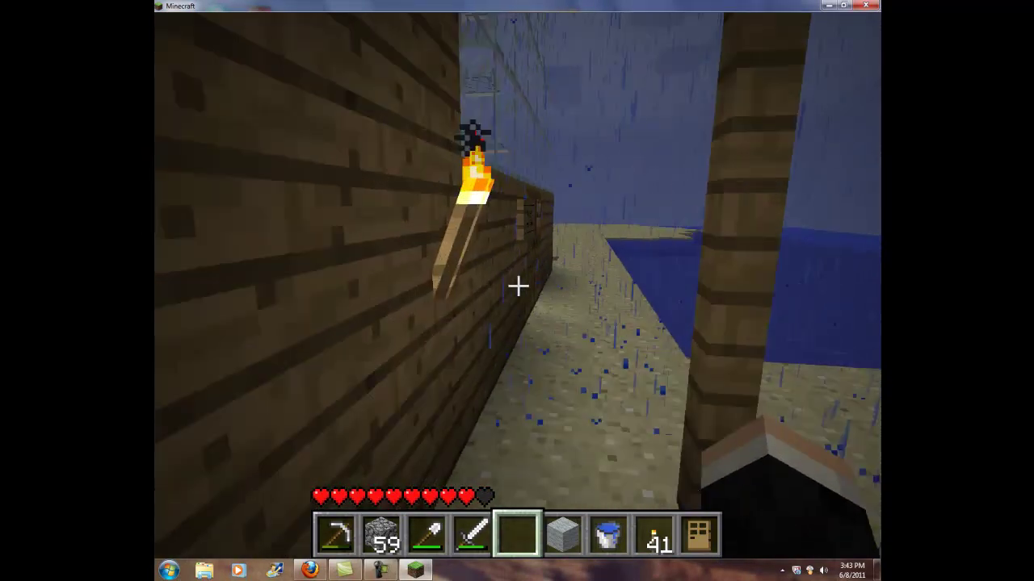
key("w")
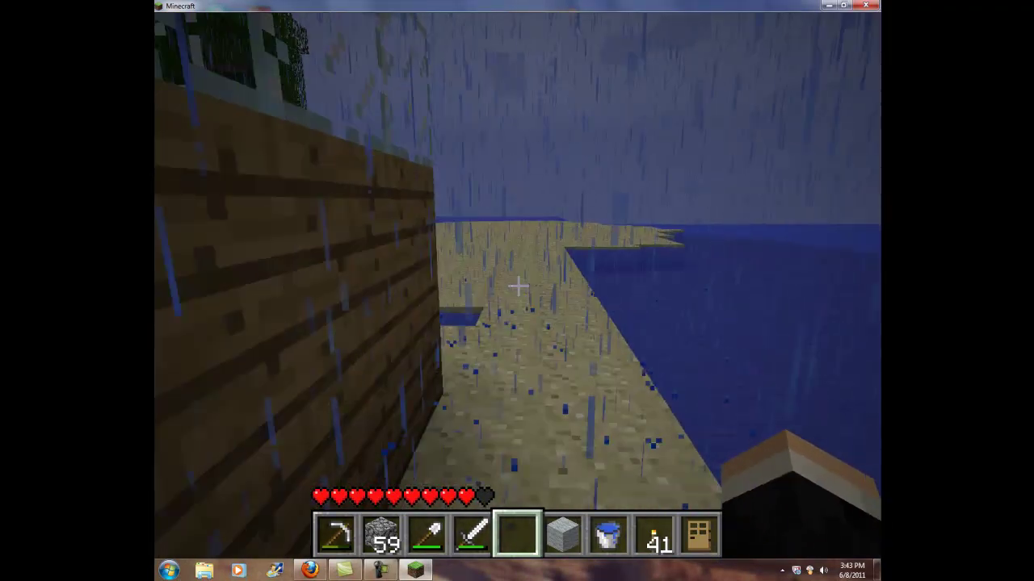
key("w")
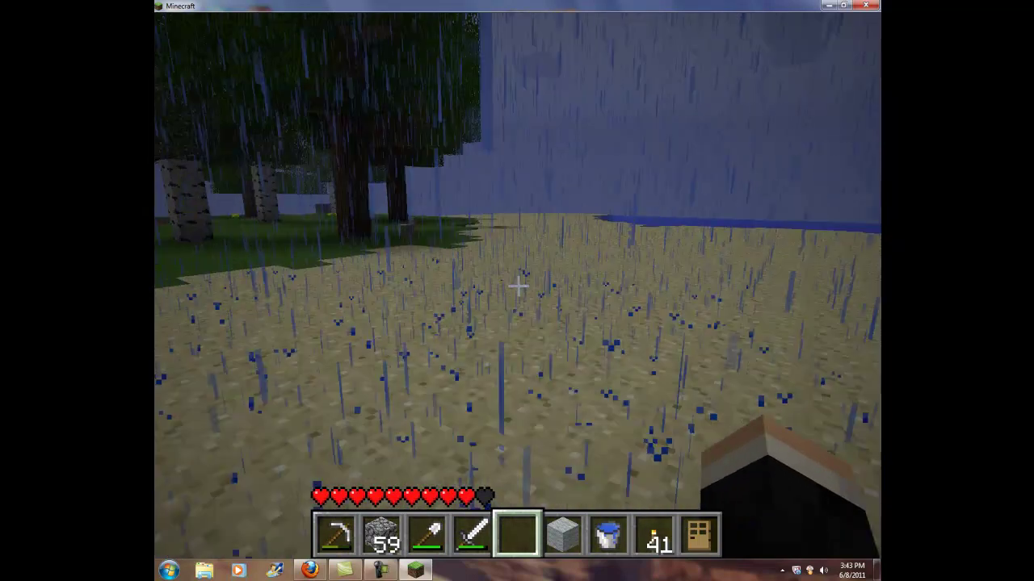
key("w")
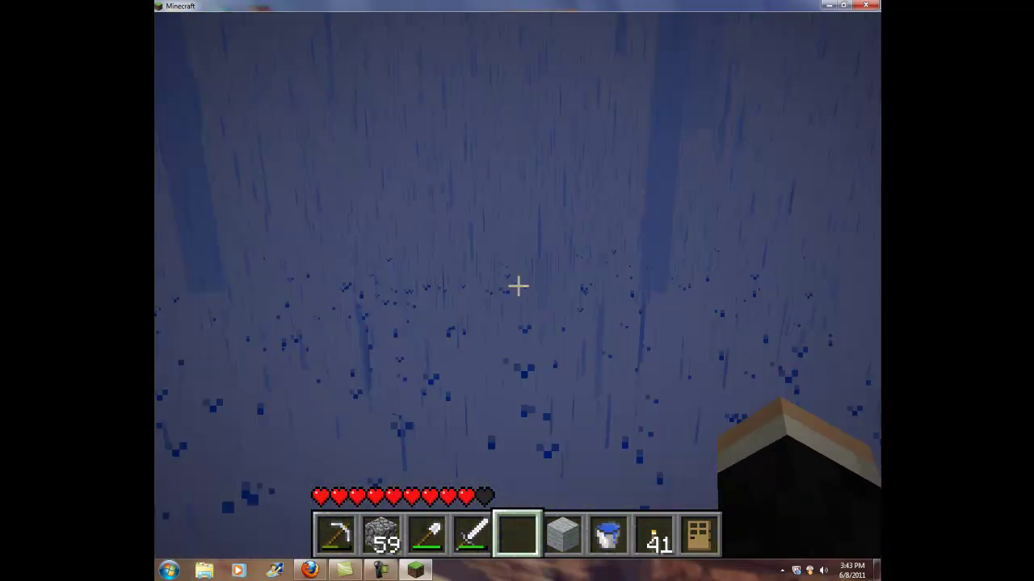
key("w")
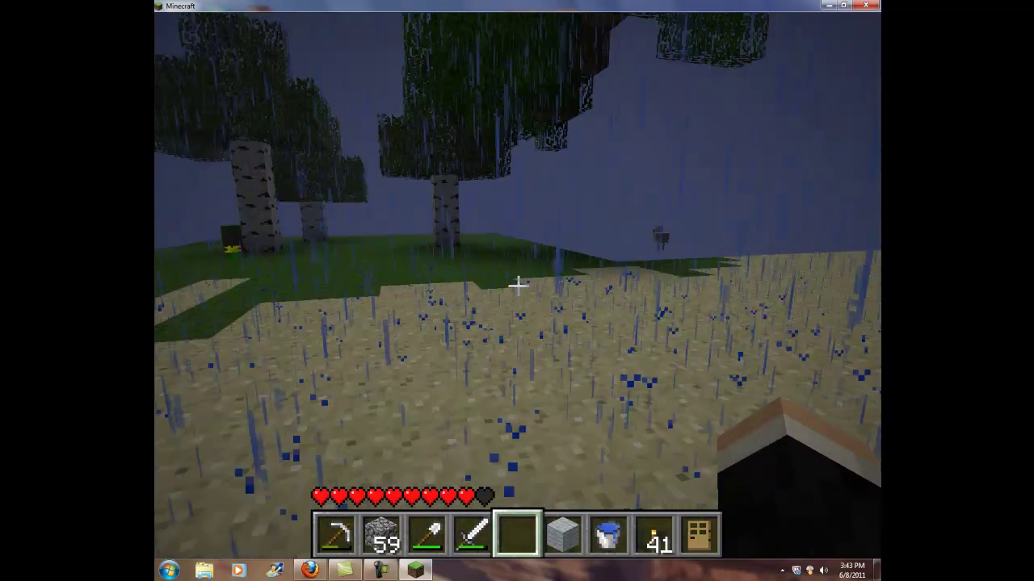
key("w")
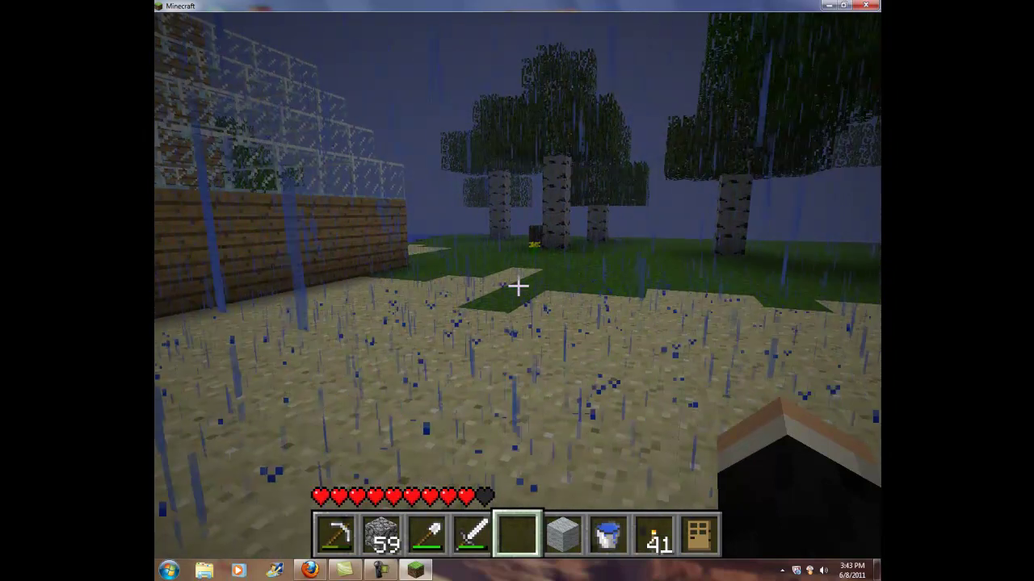
key("Escape")
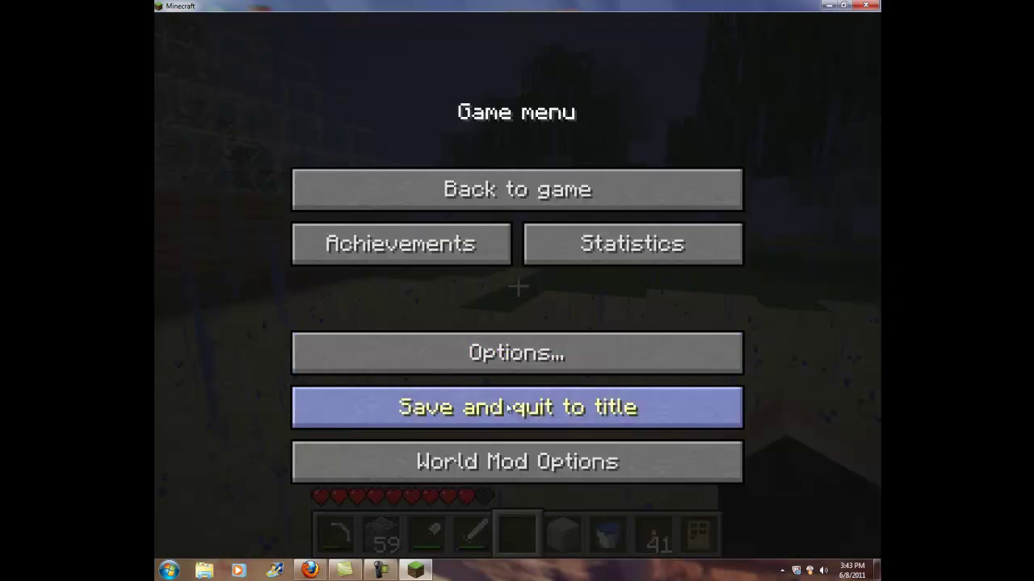
Step: Browse World Mod Options: the Tests settings and Mo'Creatures Hostile Mobs list, then back out to the game menu
left_click(509, 474)
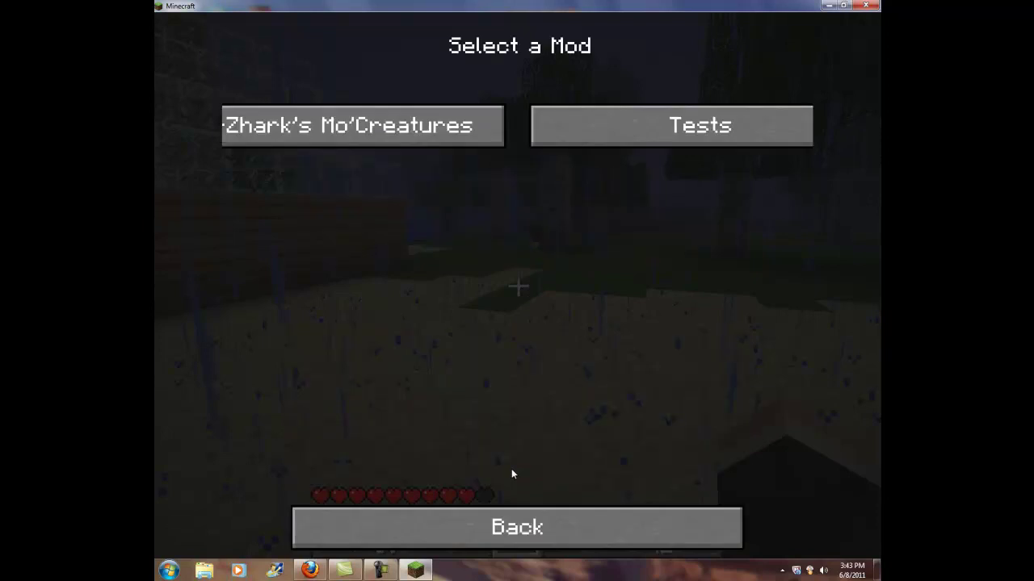
left_click(620, 115)
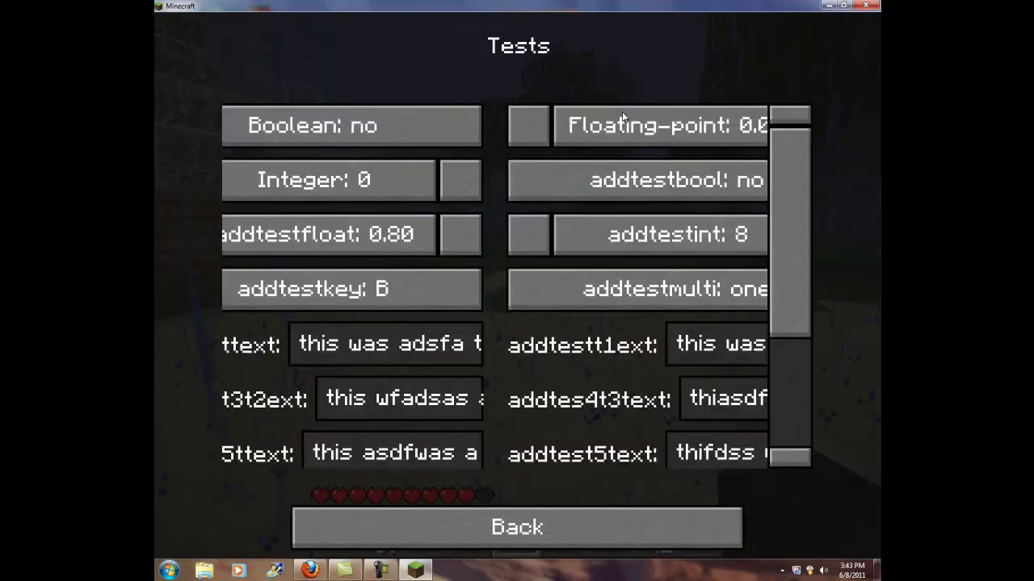
left_click(510, 534)
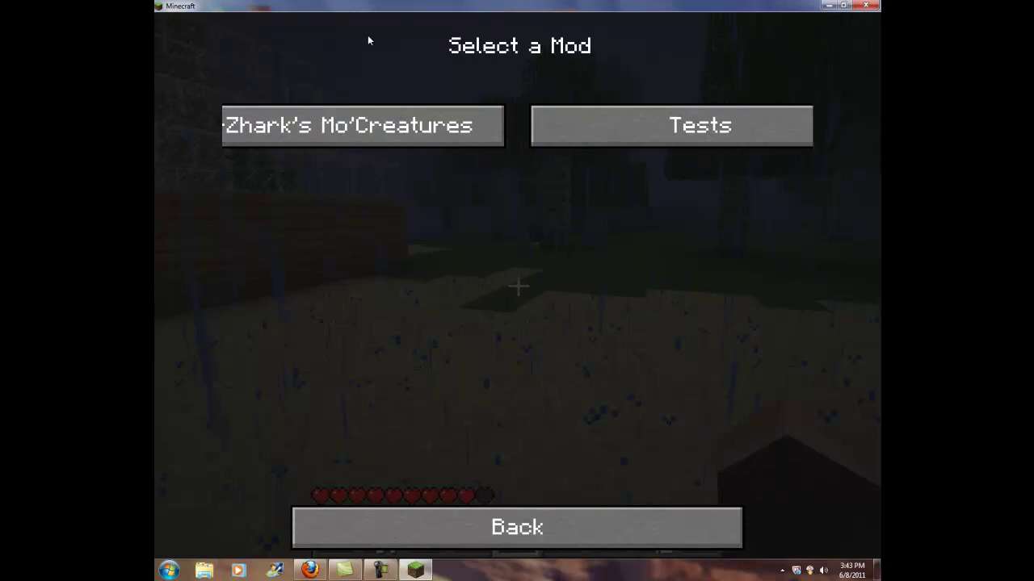
left_click(389, 147)
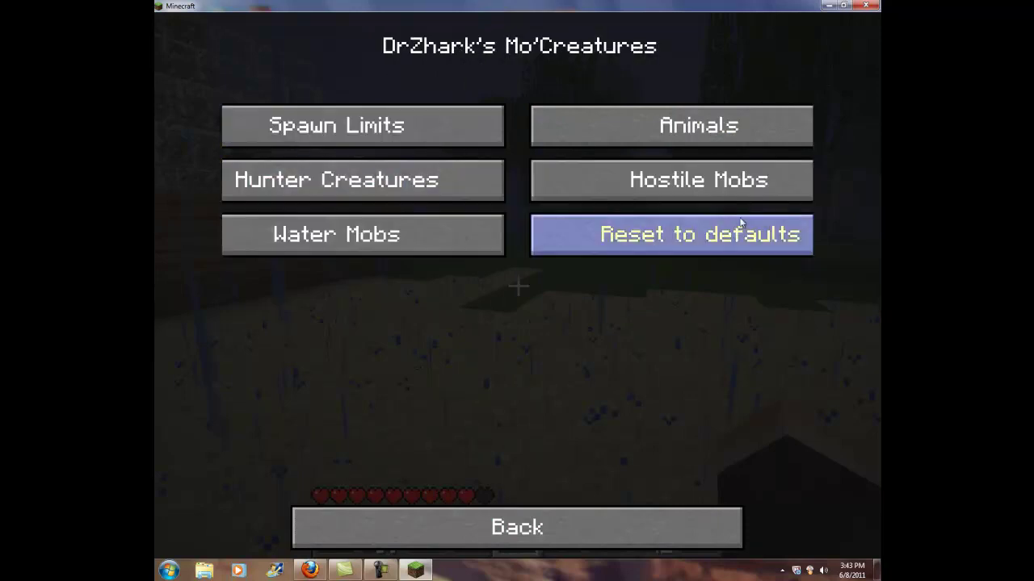
left_click(688, 173)
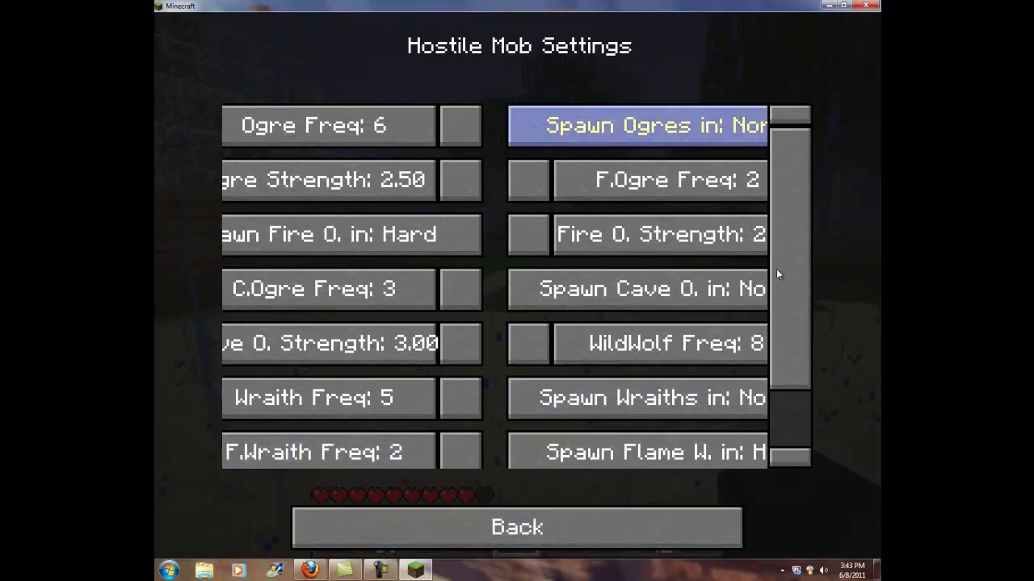
left_click_drag(796, 236, 801, 381)
left_click_drag(790, 313, 786, 196)
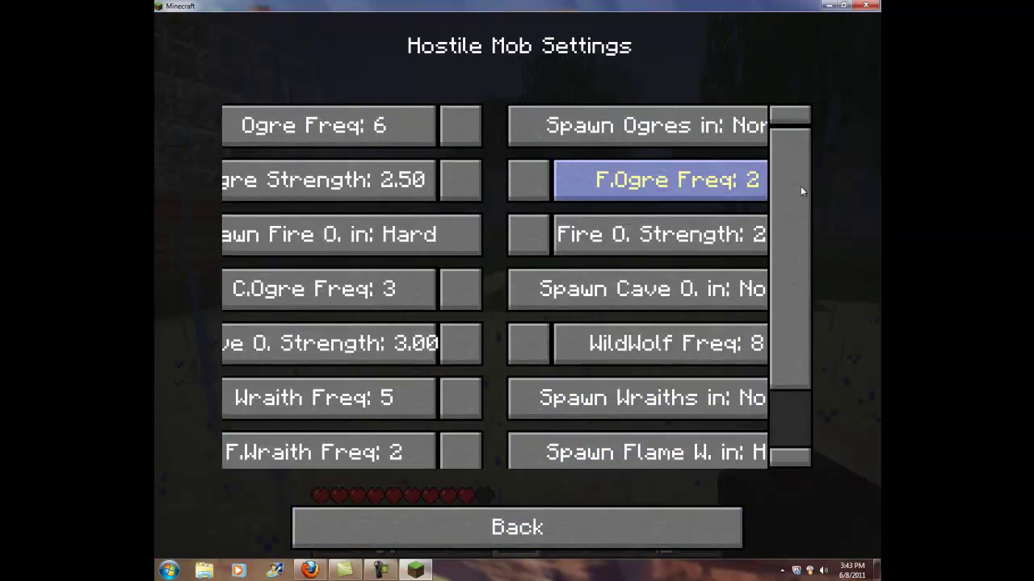
left_click(606, 534)
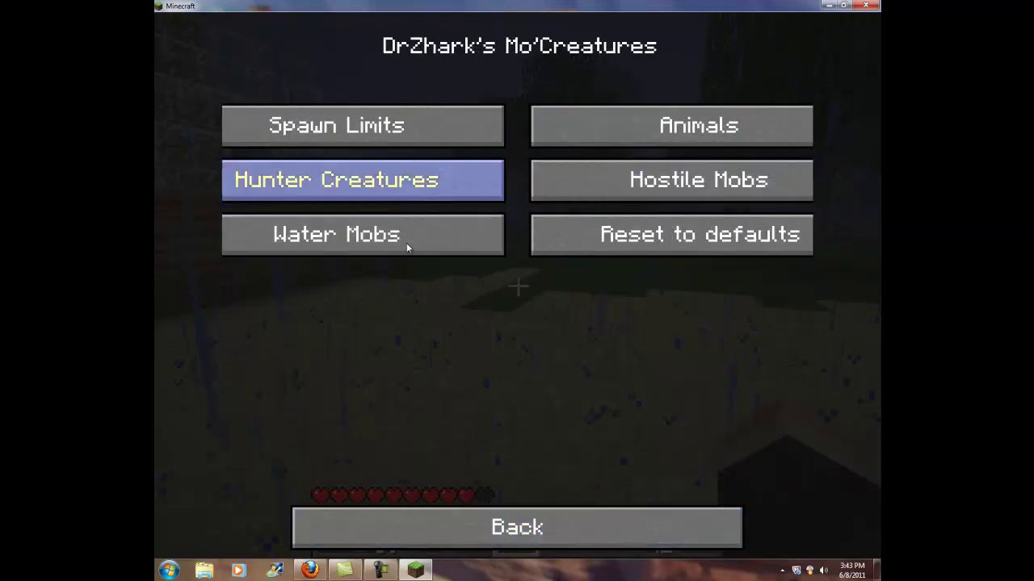
left_click(481, 525)
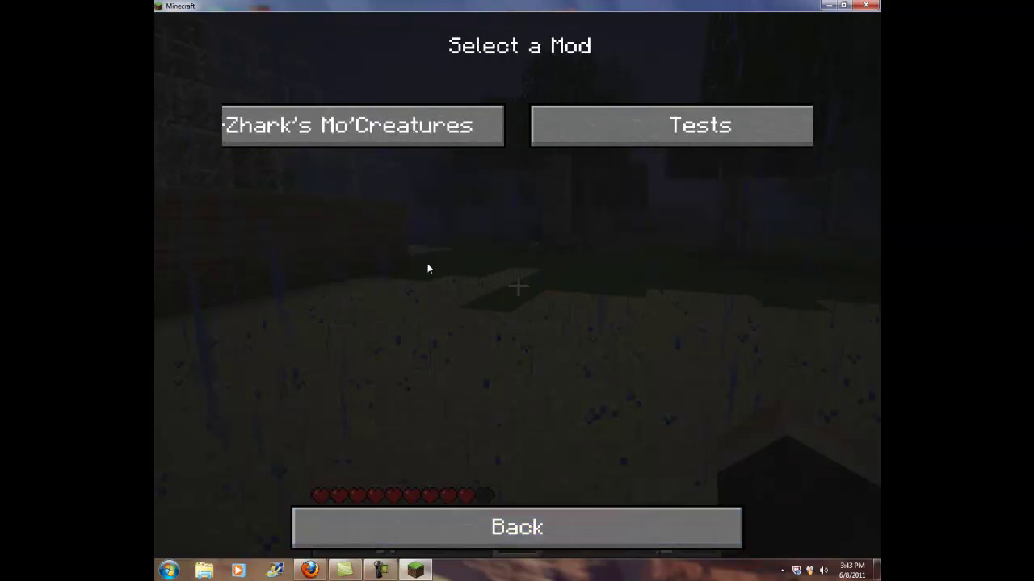
left_click(505, 525)
Step: Save and quit to title, then create a new single-player world
left_click(536, 409)
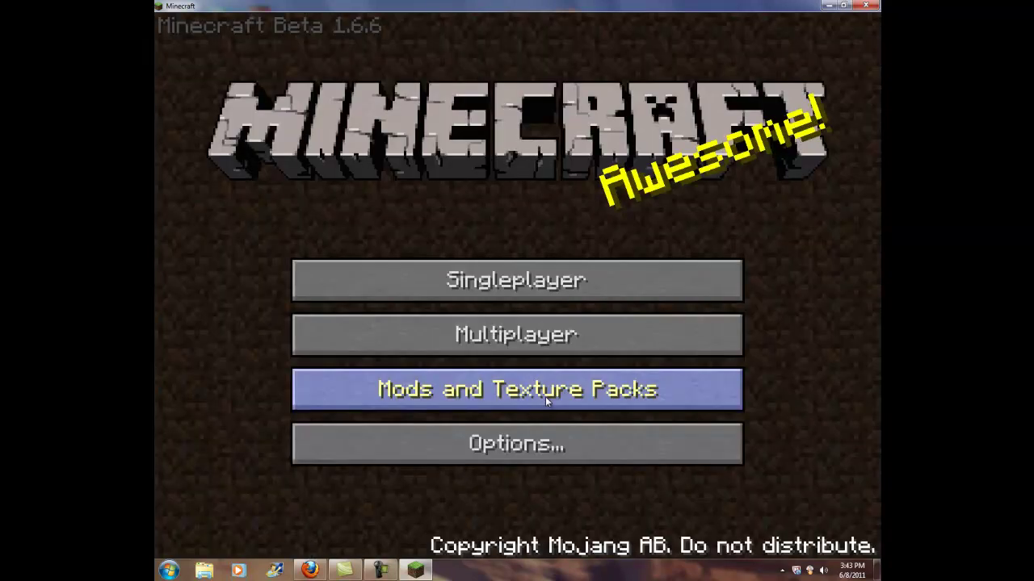
left_click(550, 266)
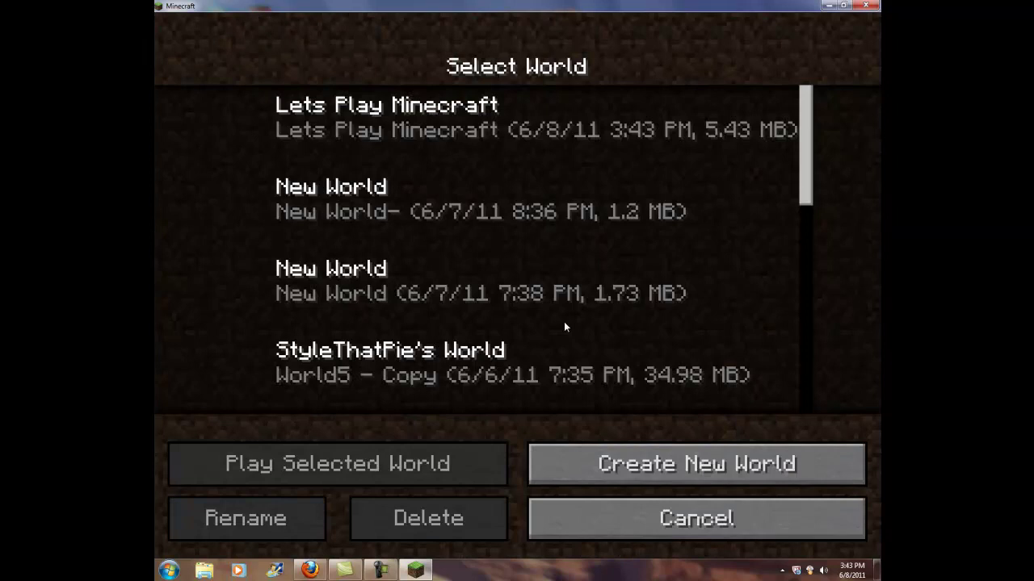
left_click(683, 468)
left_click(634, 426)
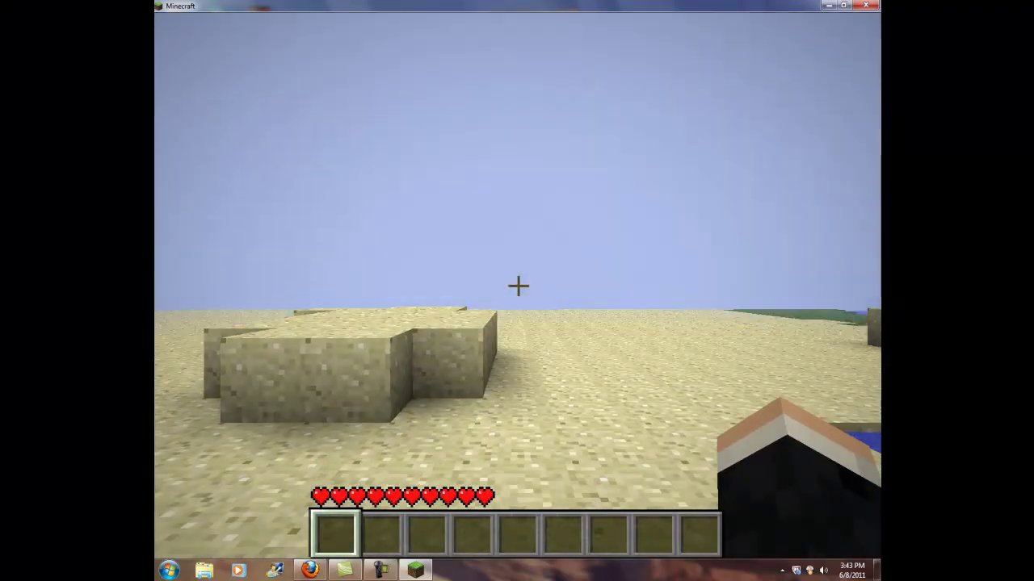
Step: Walk forward across the sandy beach along the shoreline
mouse_move(518, 285)
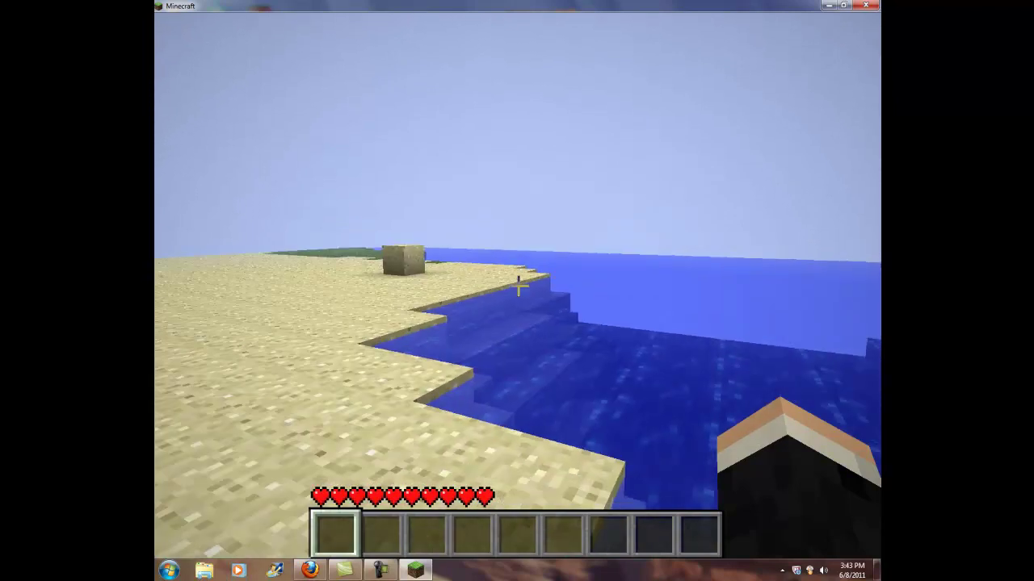
key("w")
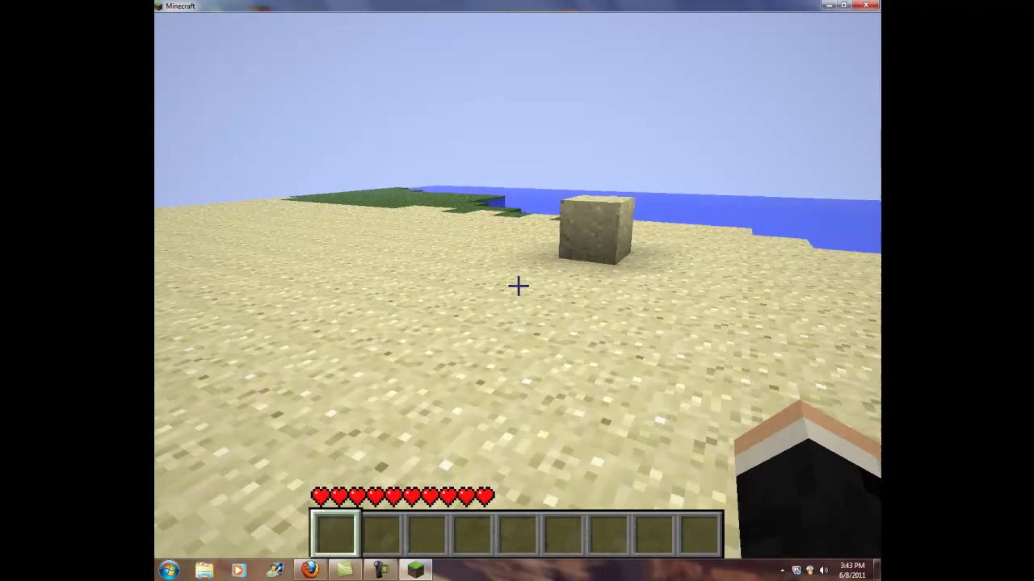
key("w")
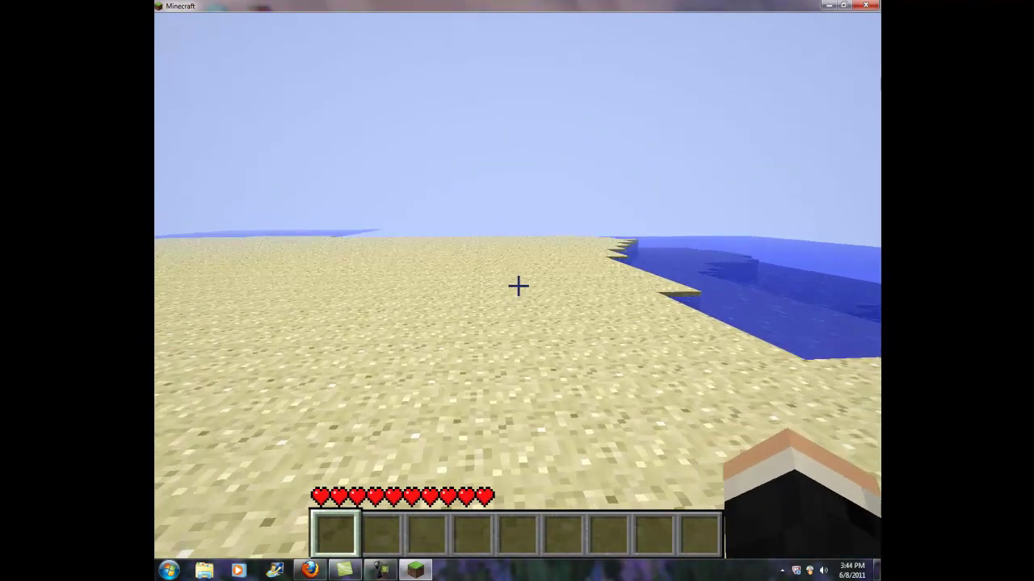
key("w")
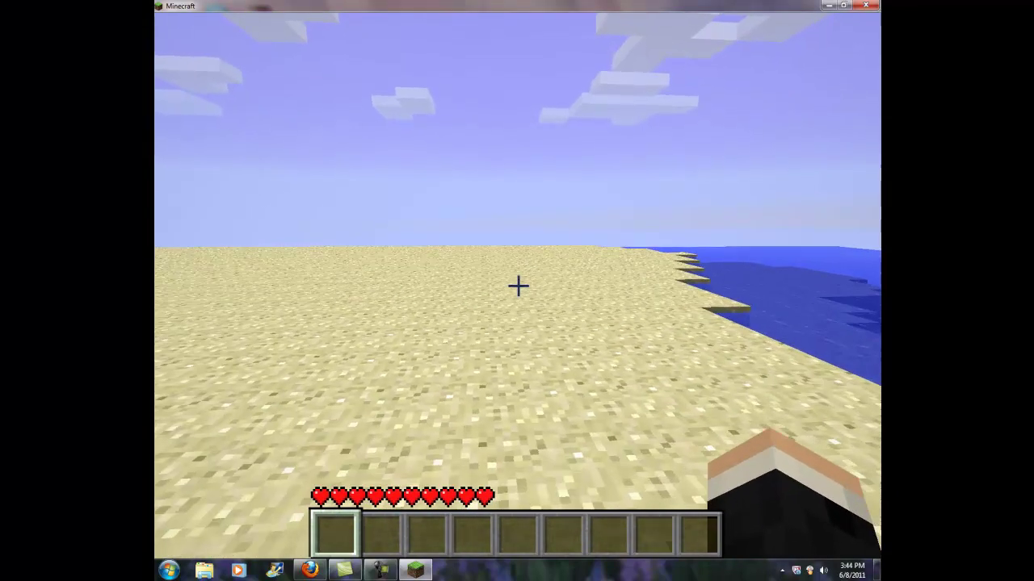
key("w")
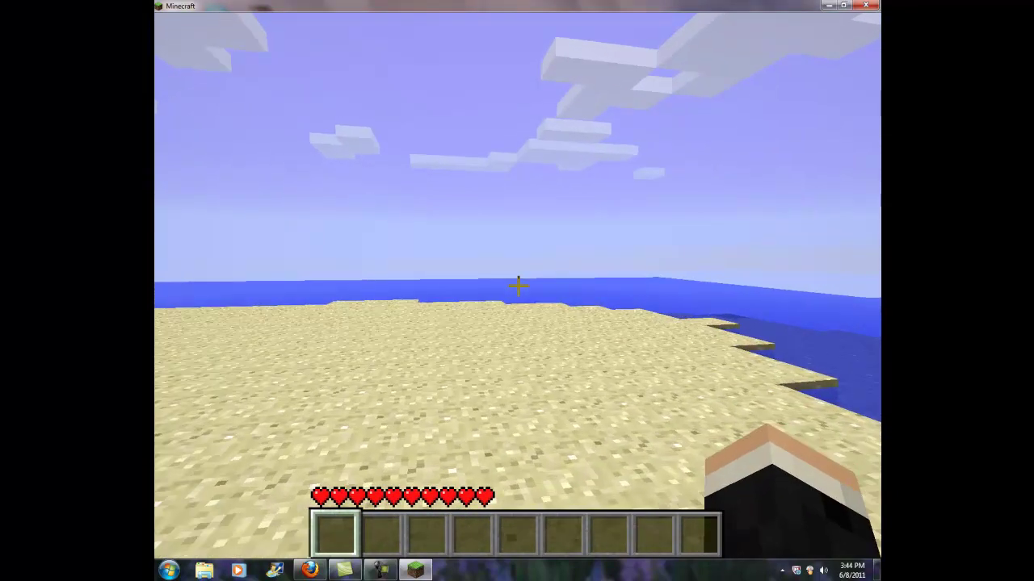
Step: Lower music volume to 14% and sound to 26% in Options, then resume play
key("Escape")
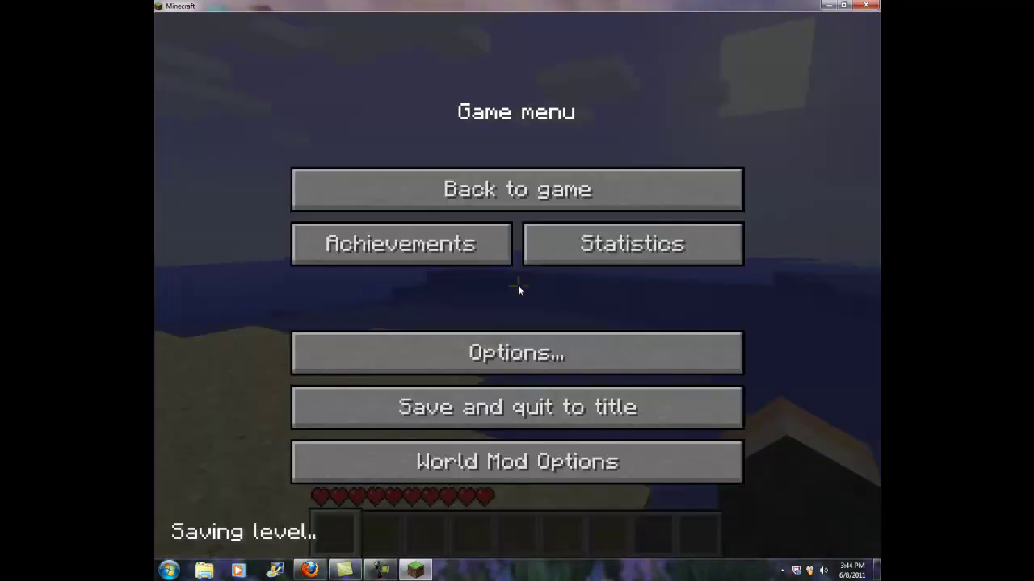
left_click(531, 352)
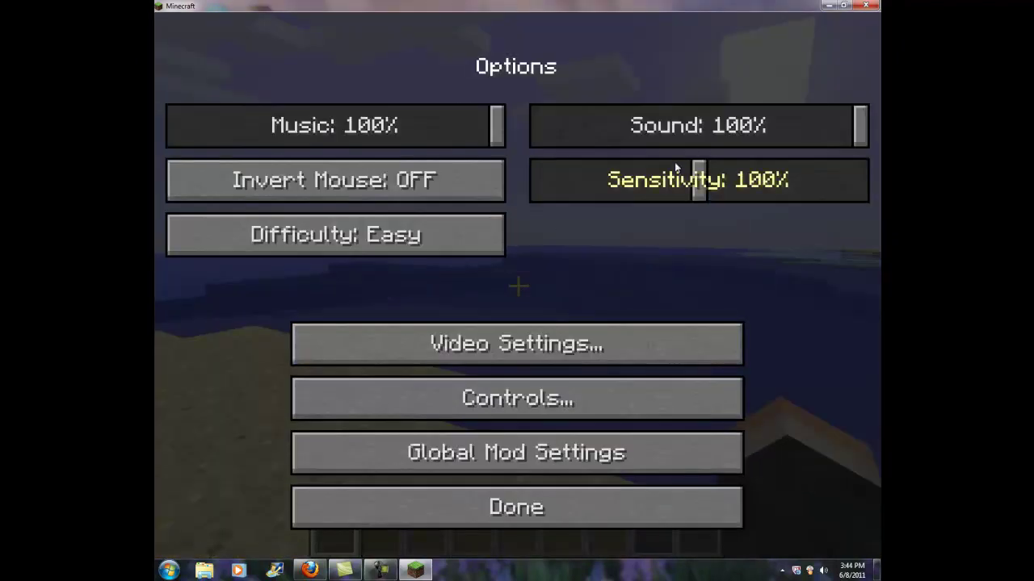
left_click(221, 130)
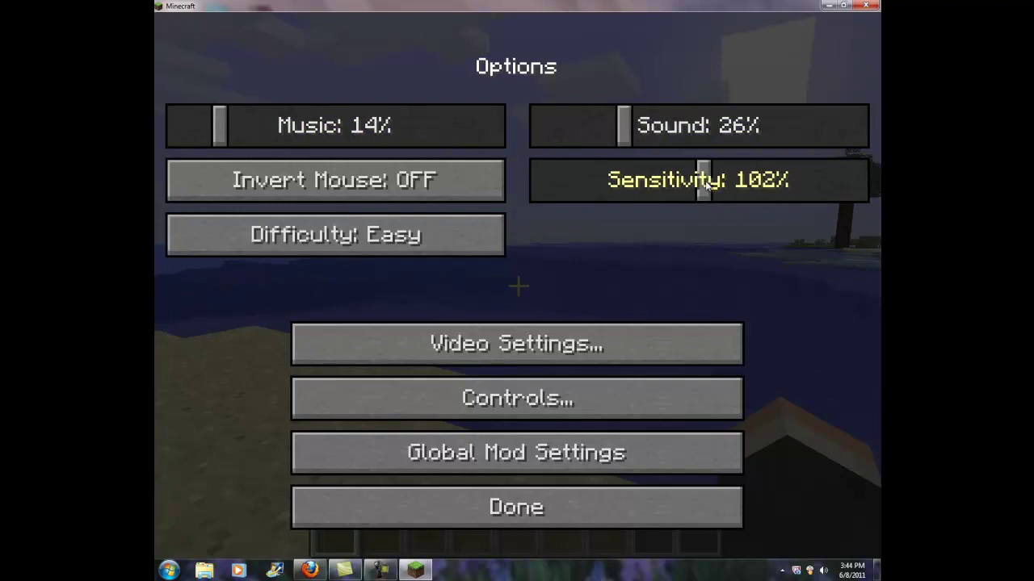
key("Escape")
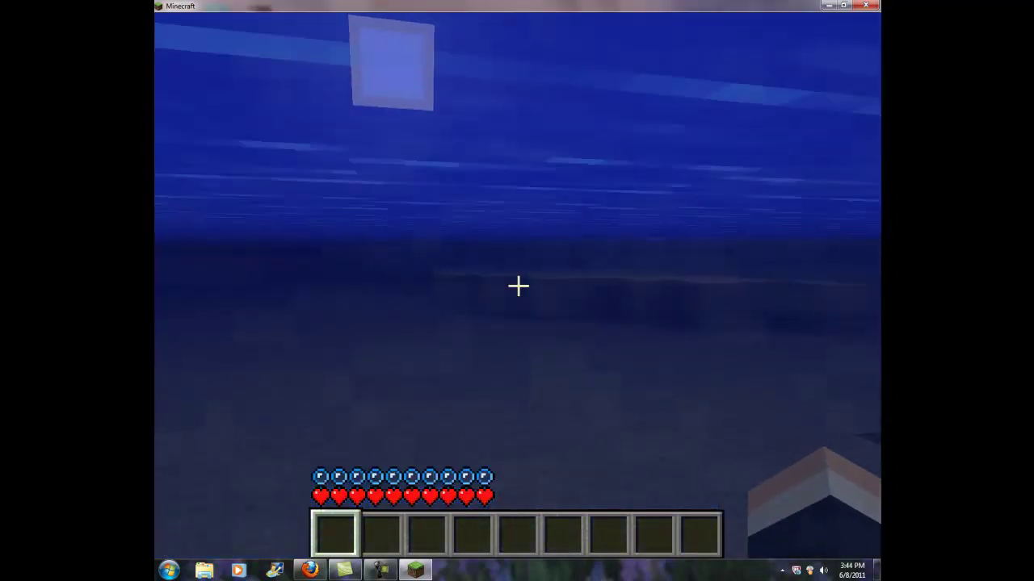
Step: Swim to the island and walk across the frozen lake to the animals, houses and log row
key("w")
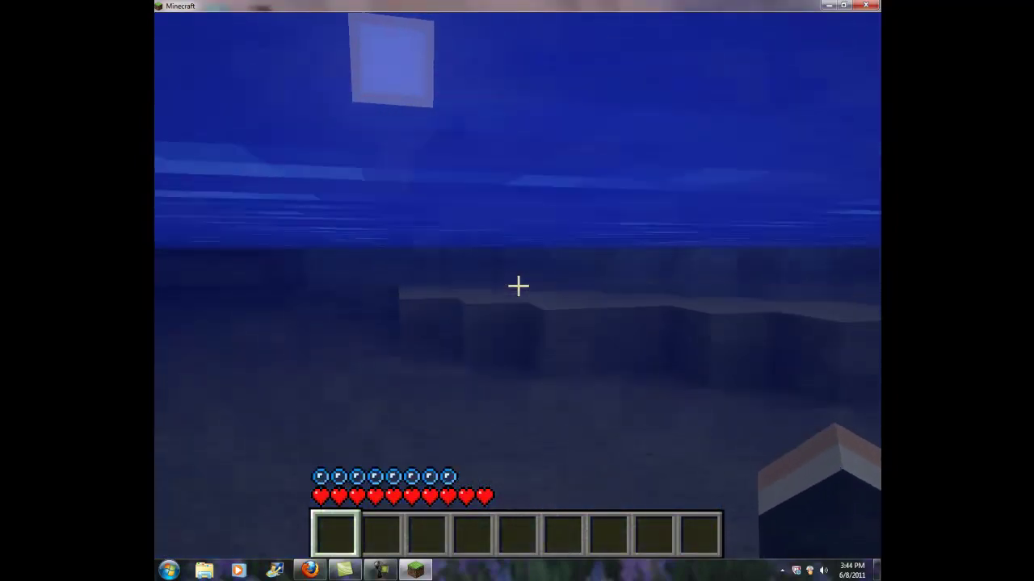
key("space")
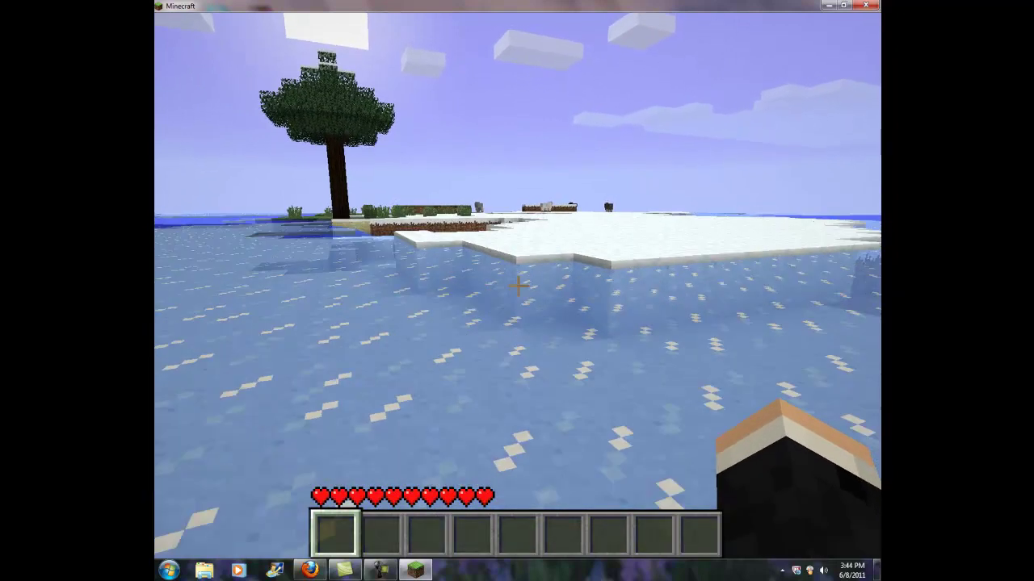
key("w")
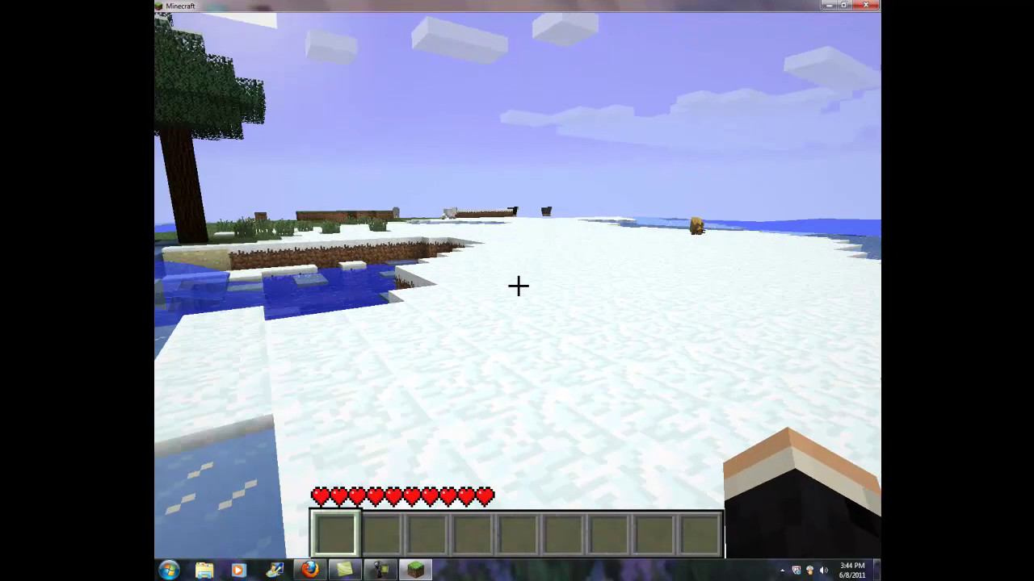
key("w")
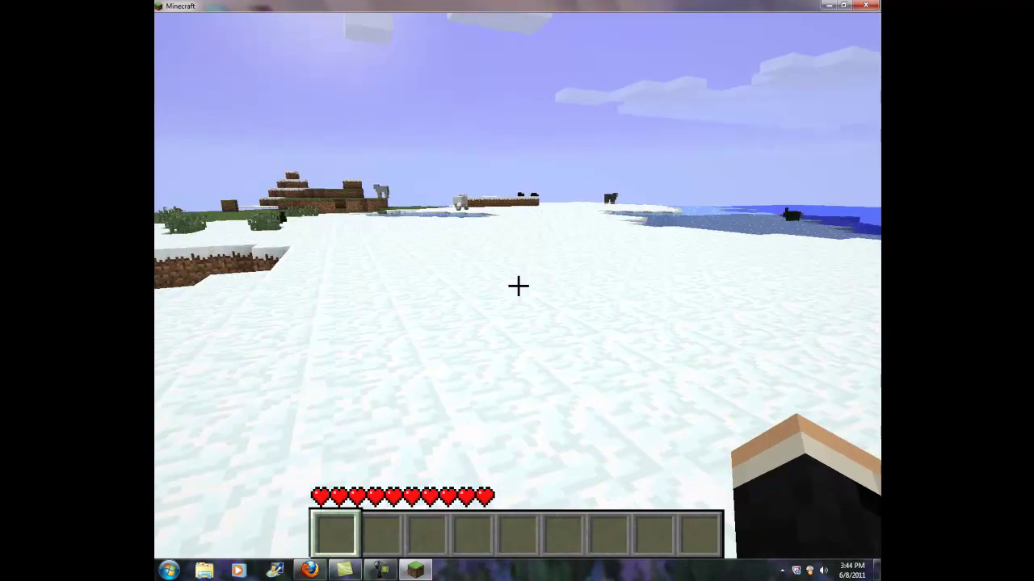
key("w")
key("w")
key("w")
key("w")
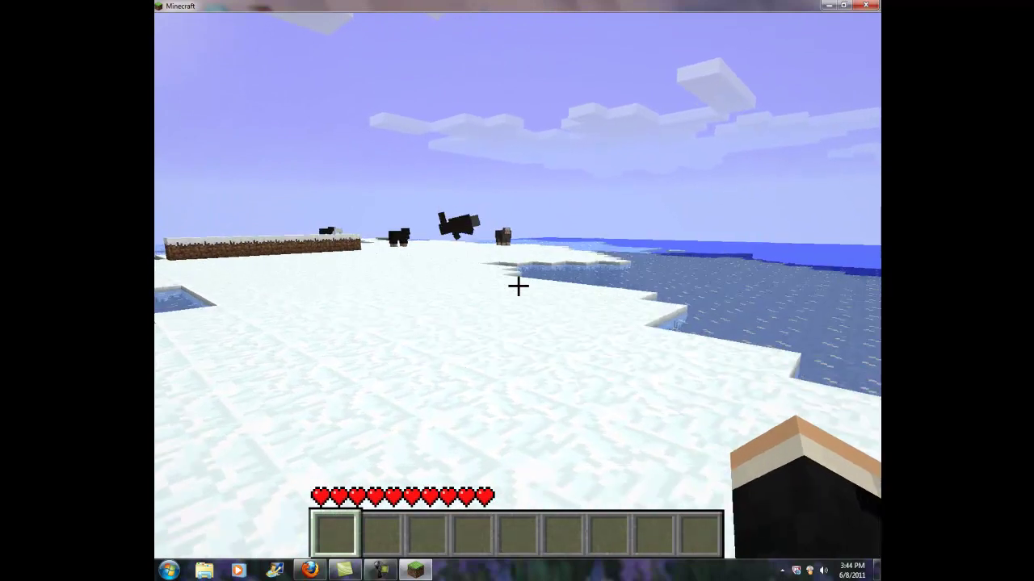
key("w")
key("w")
key("w")
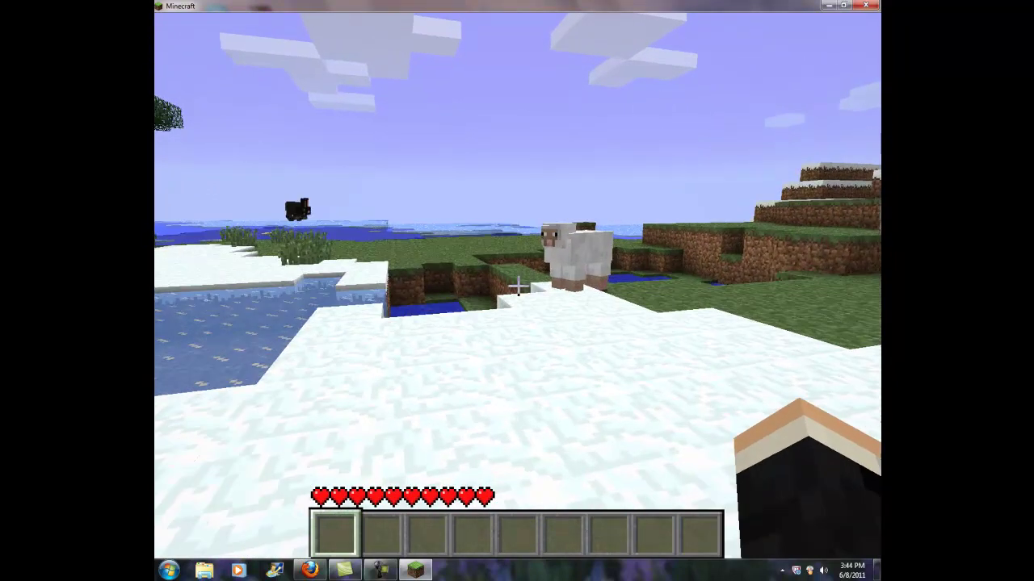
key("w")
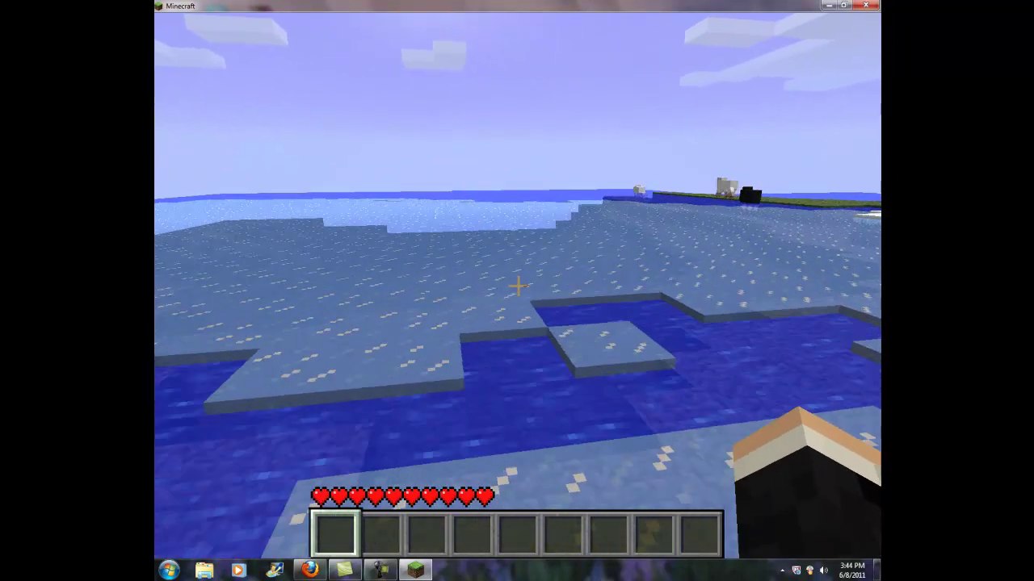
Step: Break through the lake ice, climb the snowy hill, then cross the frozen ocean toward the grassy shore
key("w")
left_click(516, 285)
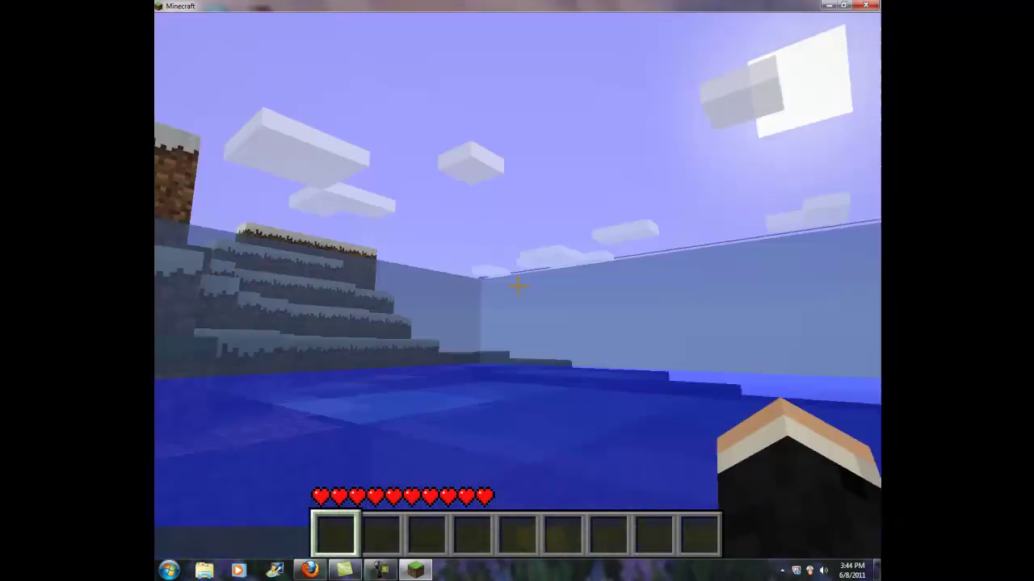
key("space")
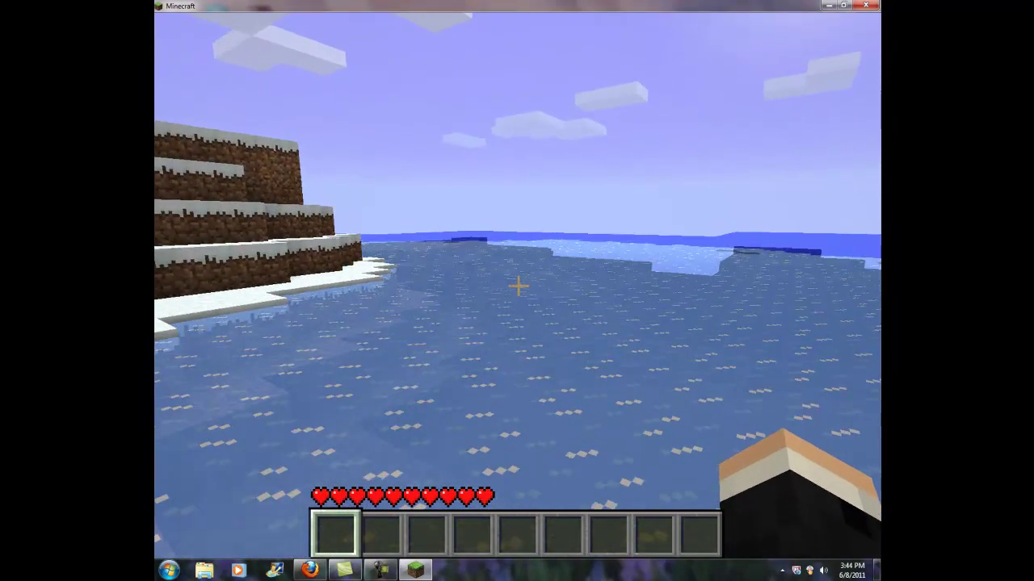
key("w")
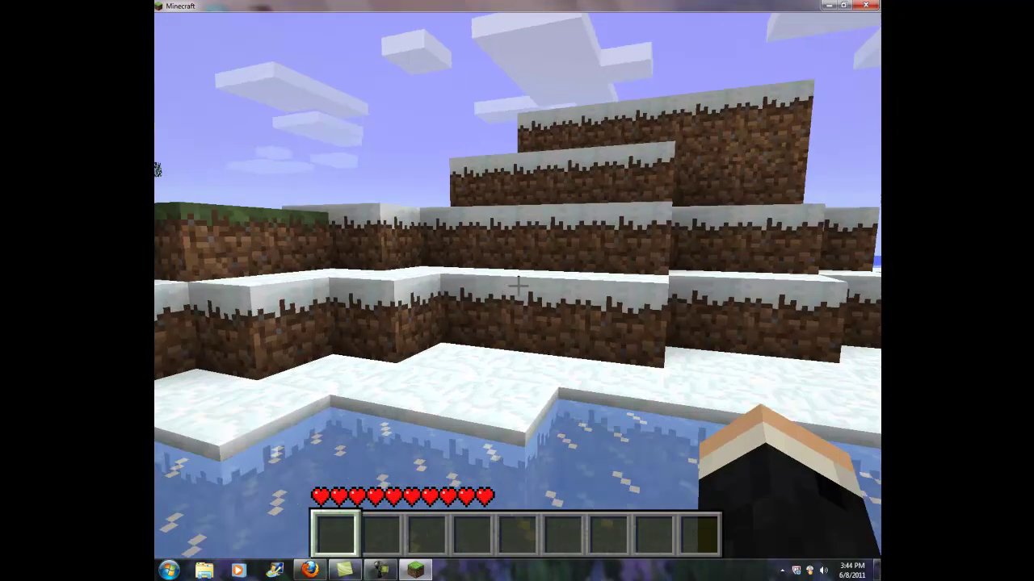
key("w")
key("space")
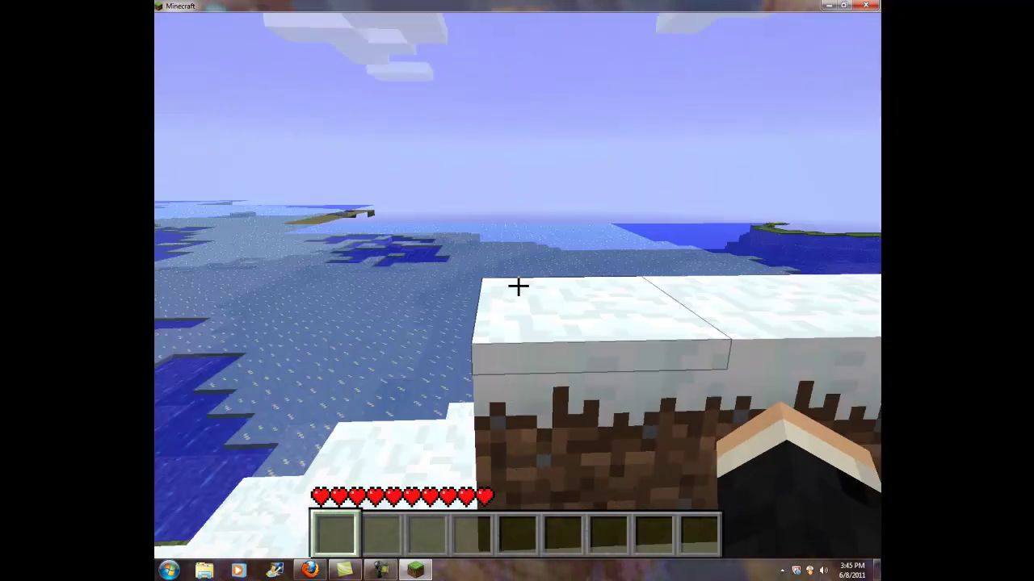
key("w")
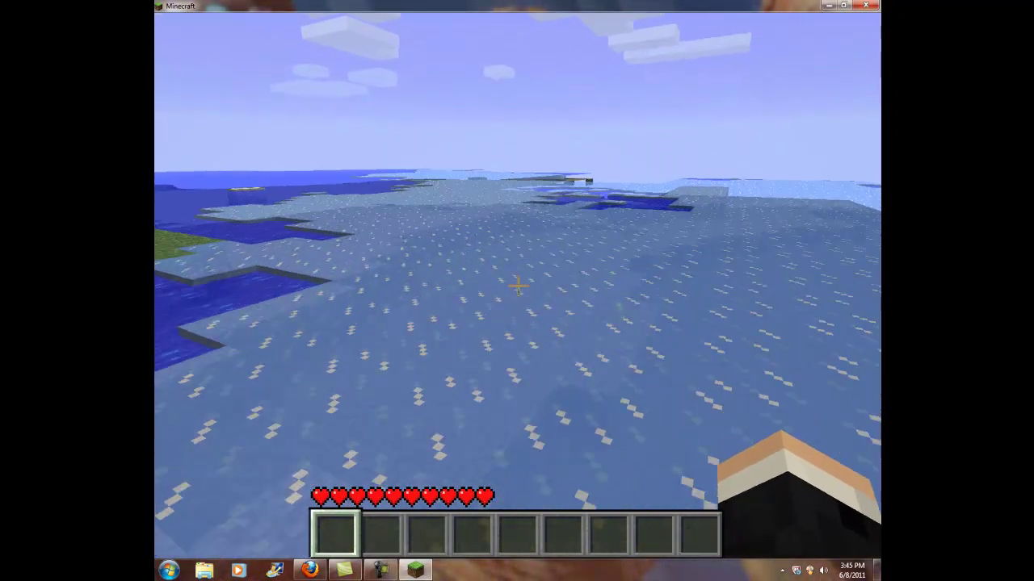
key("w")
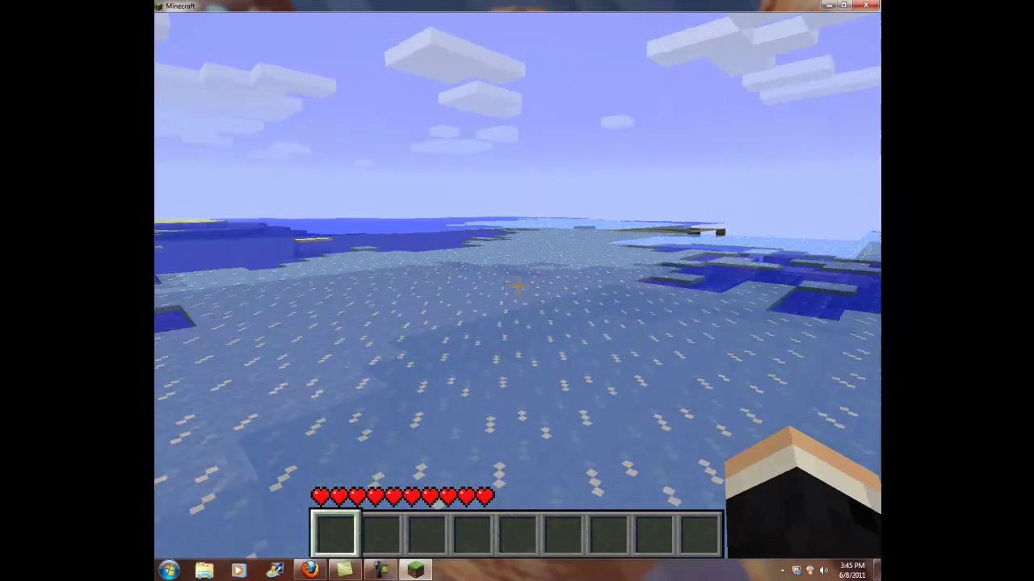
key("w")
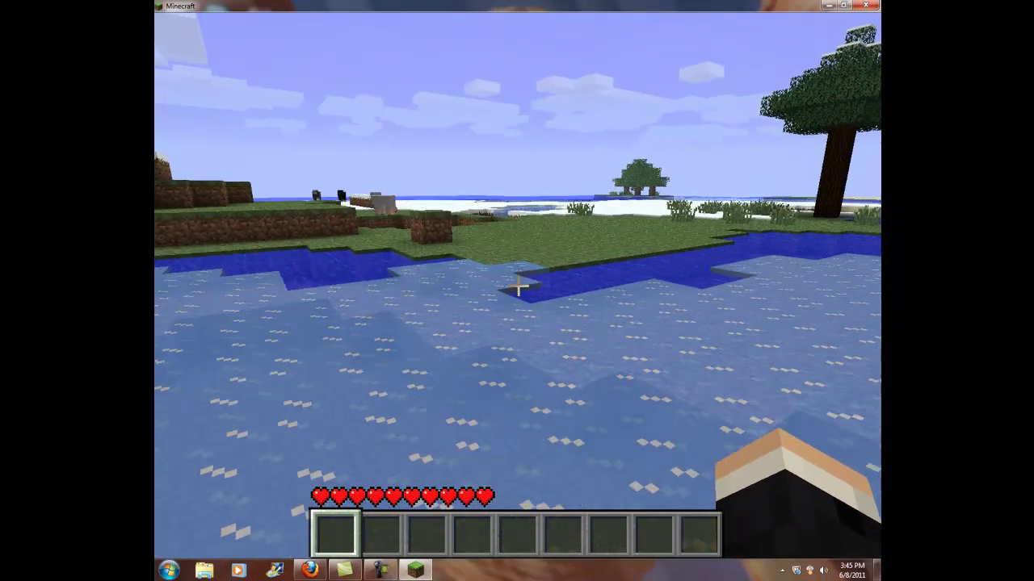
Step: Pause, save and quit to the title screen, and open the Singleplayer world list
key("Escape")
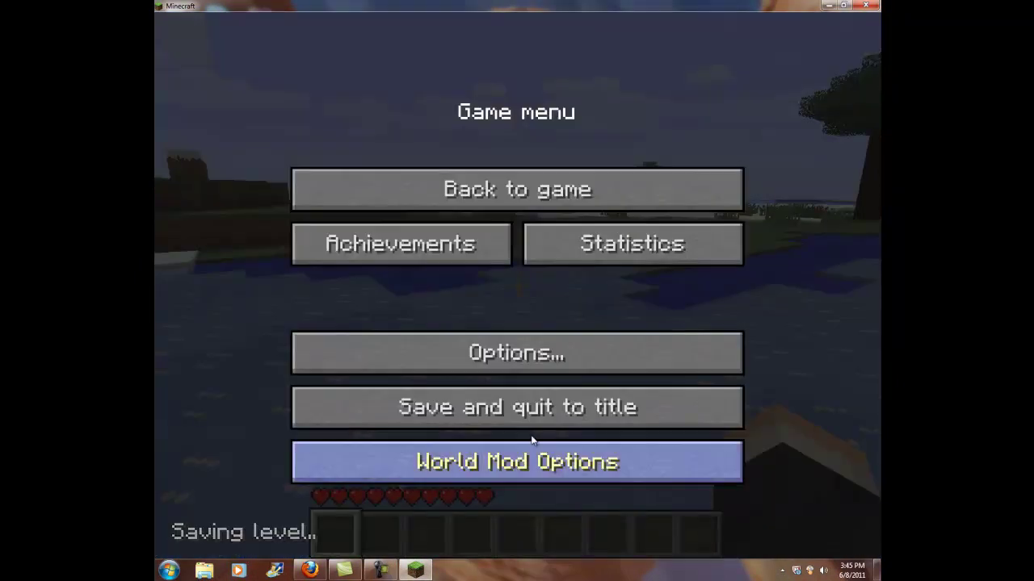
left_click(540, 407)
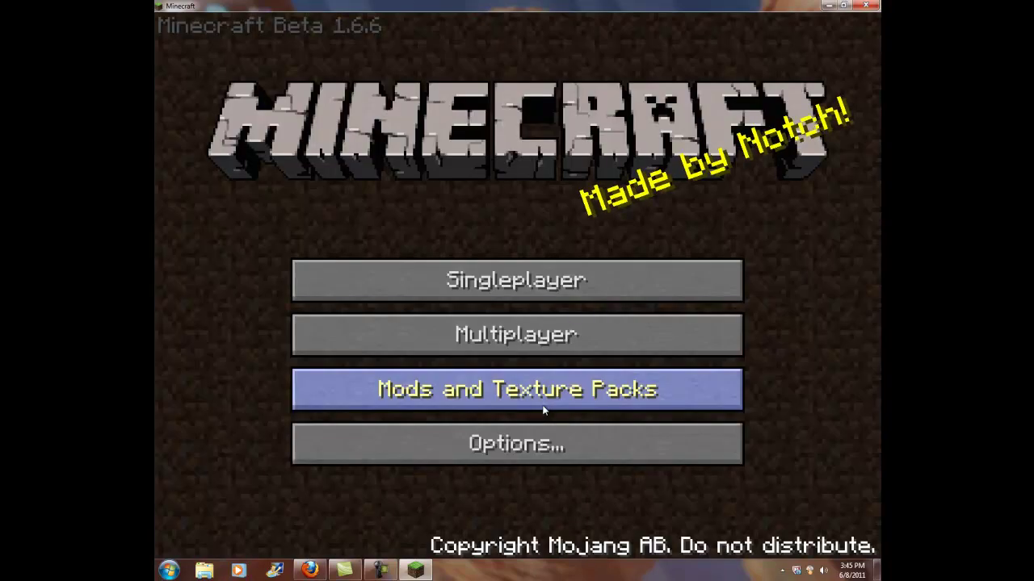
left_click(565, 279)
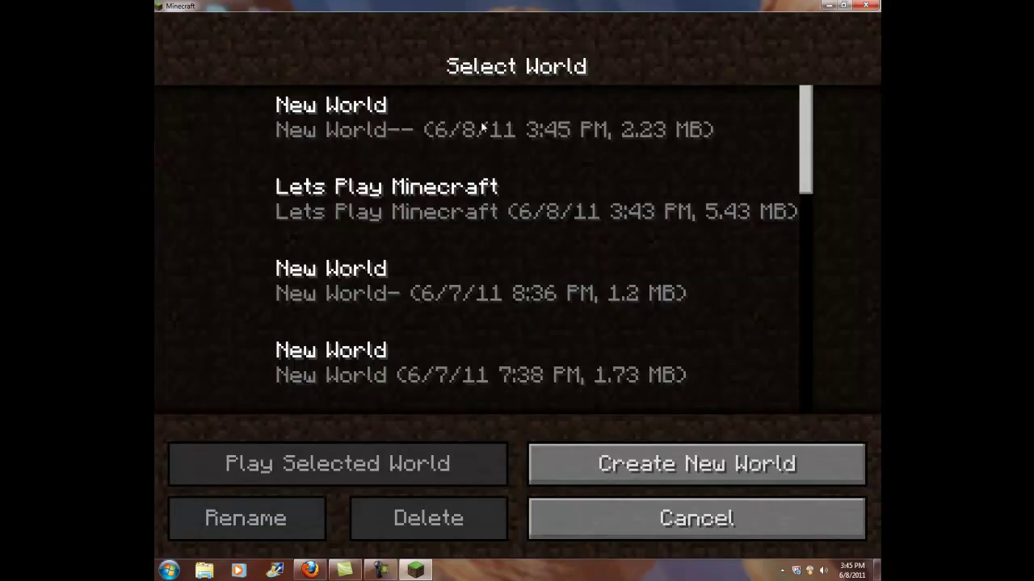
Step: Delete the newest New World save from the world list, confirming the deletion
left_click(569, 129)
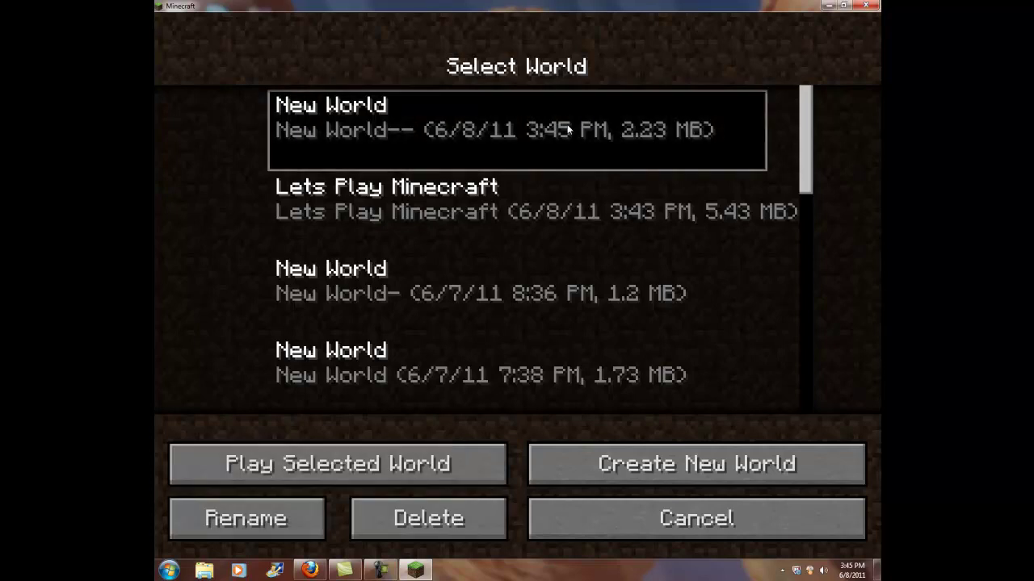
left_click(481, 520)
left_click(406, 347)
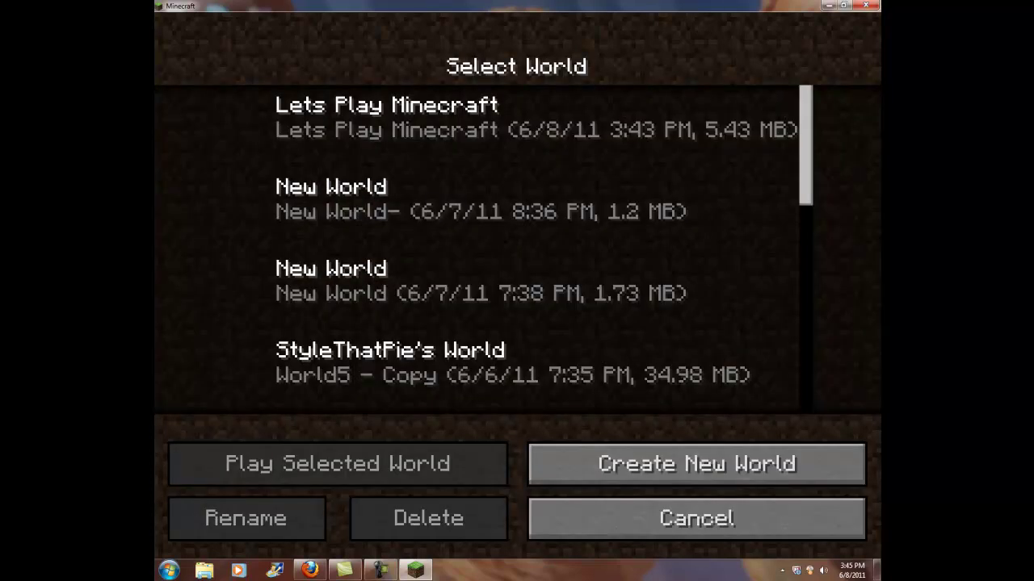